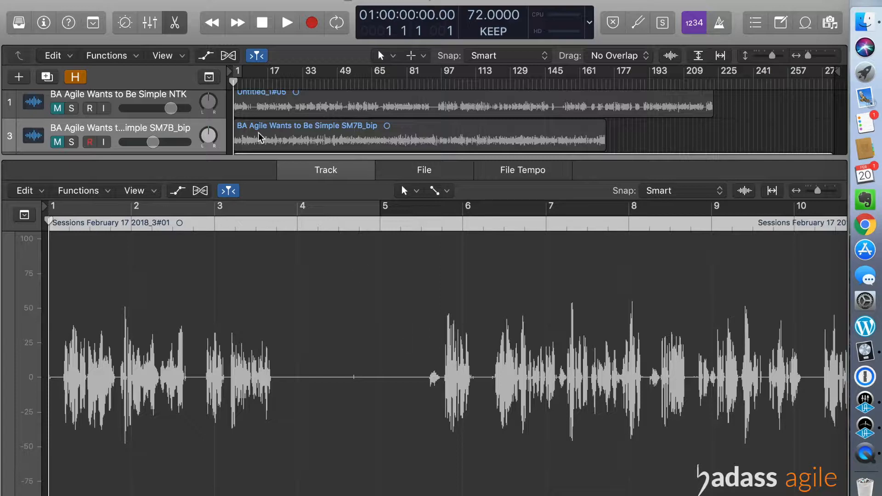
# - Unmute the BA Agile Wants to Be Simple NTK track, select its Untitled_1#05 region and listen to the opening bars
pyautogui.scroll(1, 81, 121)
pyautogui.click(57, 114)
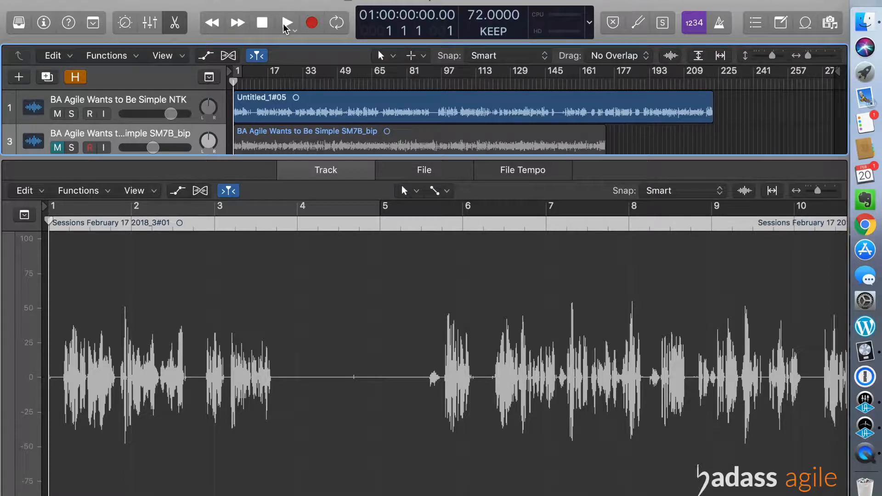
pyautogui.click(283, 25)
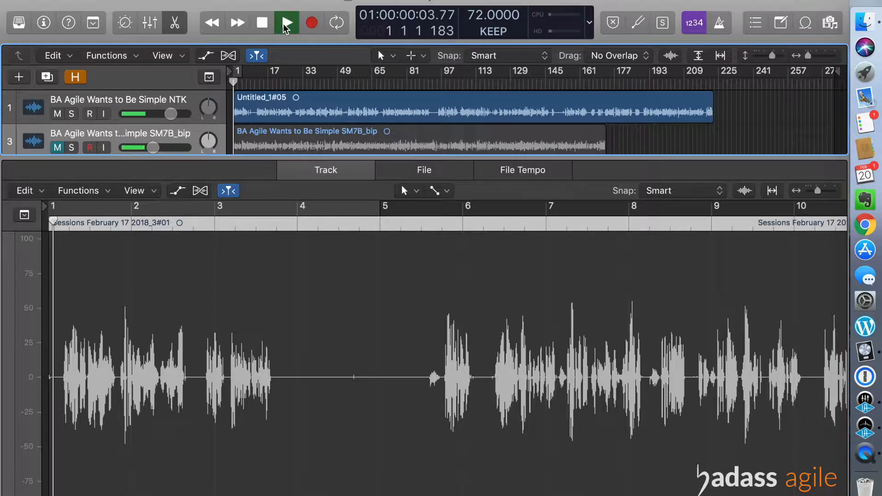
pyautogui.click(306, 103)
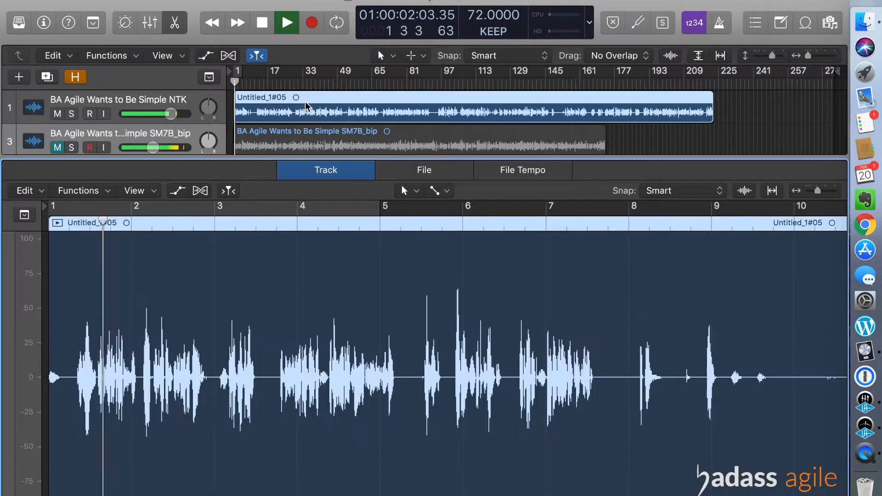
pyautogui.click(263, 23)
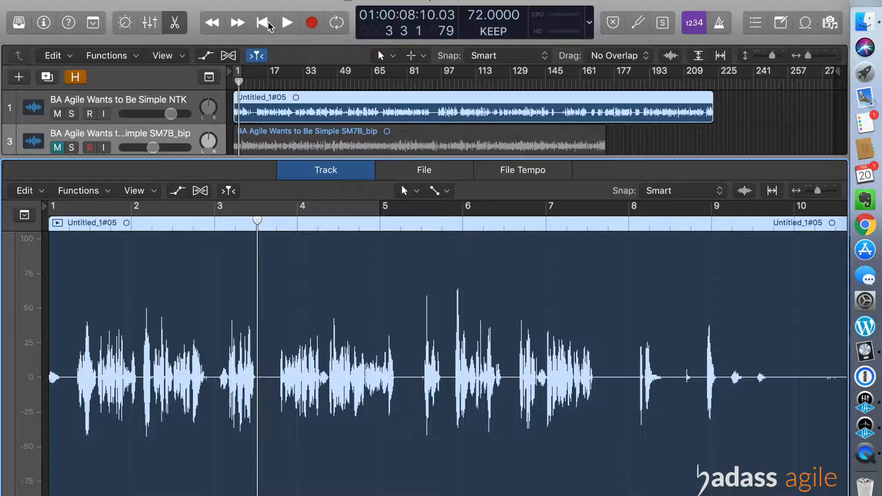
pyautogui.hscroll(5, 553, 388)
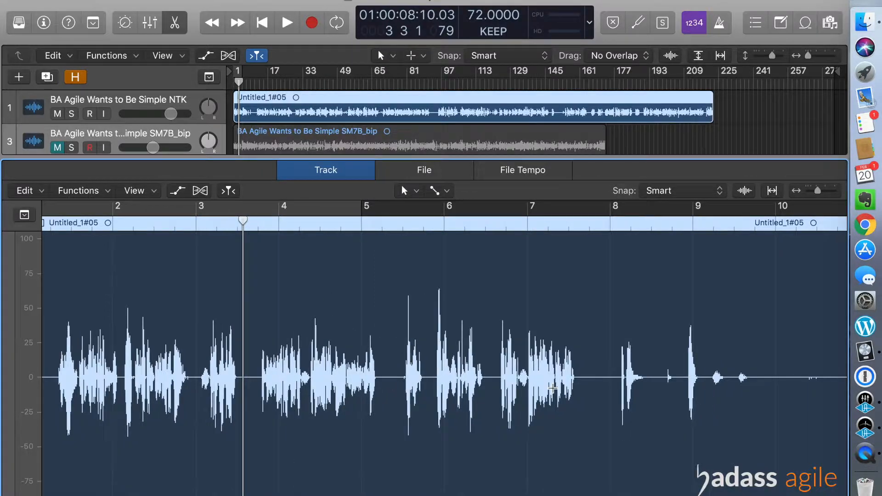
pyautogui.hscroll(-5, 552, 389)
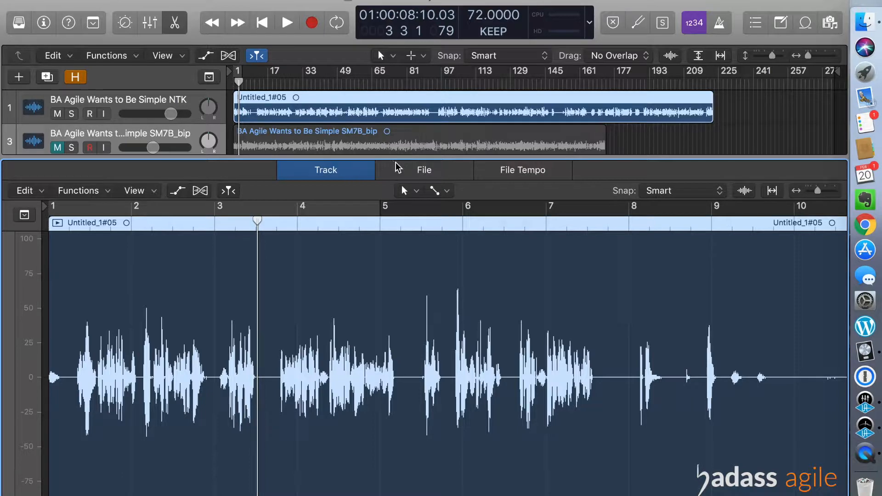
# - Show the mixer and insert the mono DeBreath plug-in on the BA Agile Wants to Be Simple NTK track, with its window beside the channel strips
pyautogui.moveTo(394, 159); pyautogui.dragTo(392, 243)
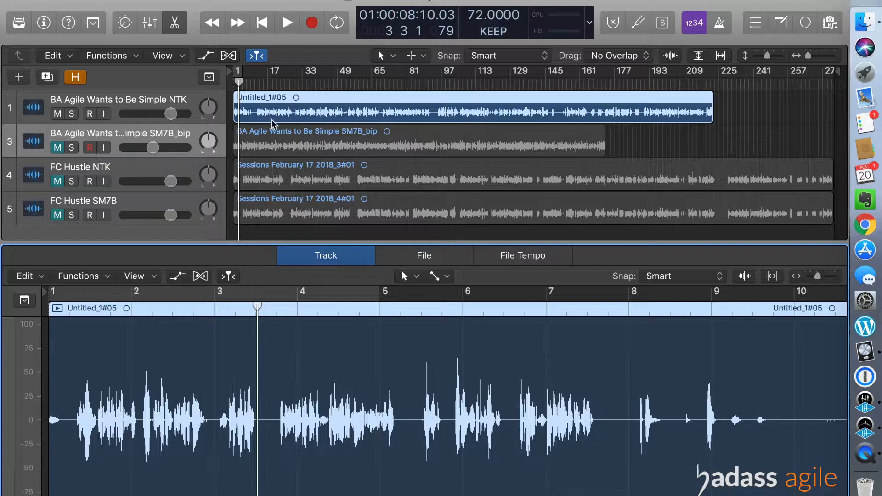
pyautogui.click(150, 22)
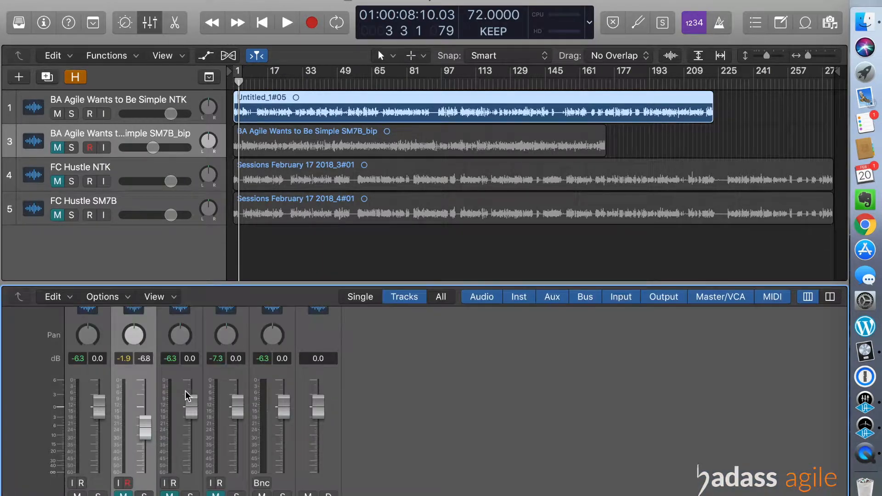
pyautogui.scroll(10, 138, 374)
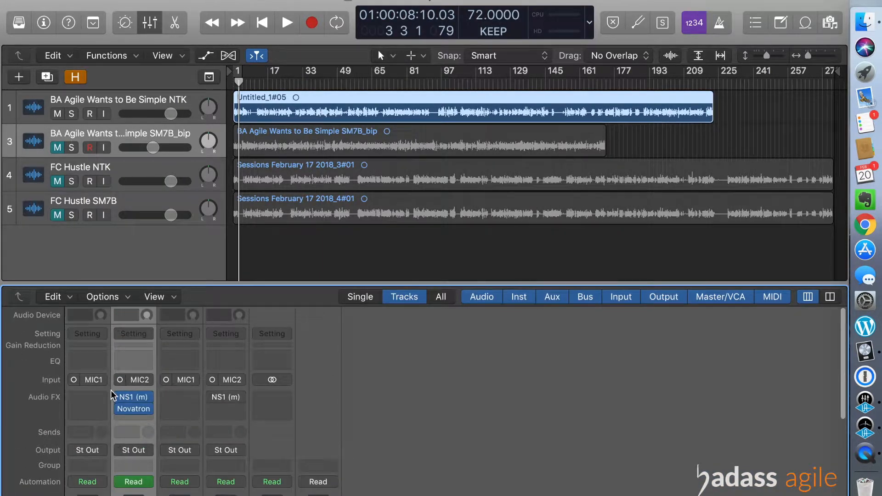
pyautogui.click(104, 396)
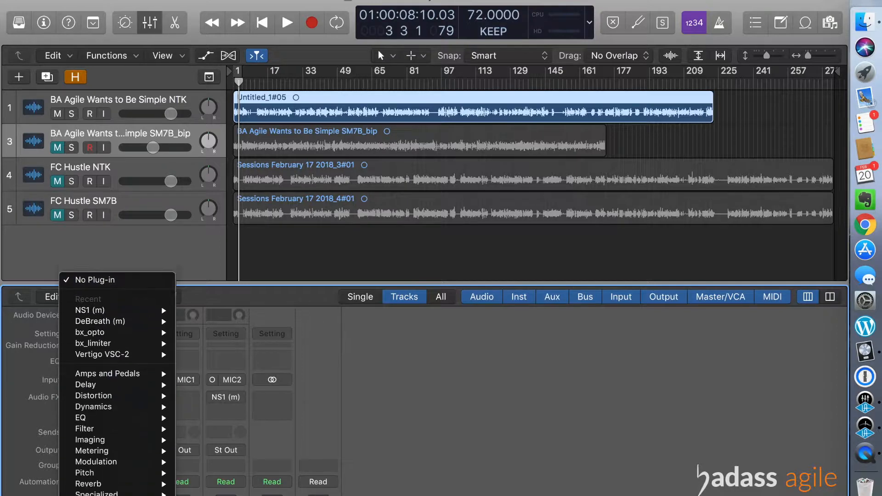
pyautogui.moveTo(118, 331)
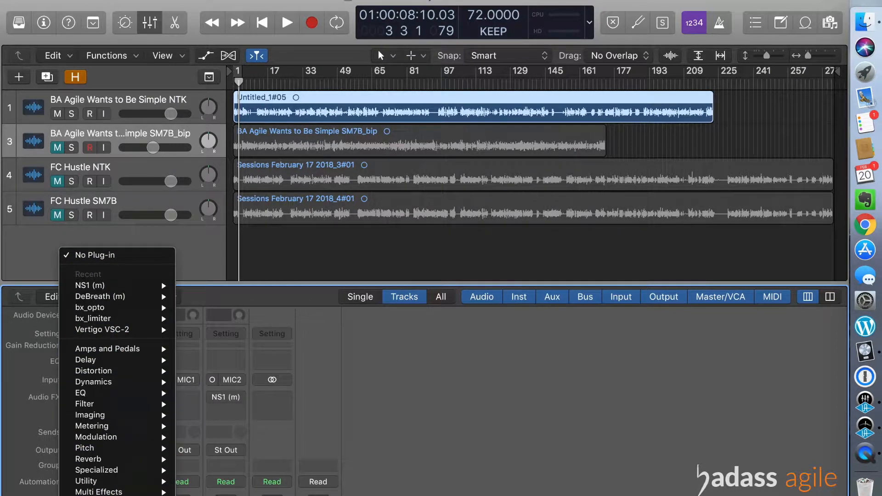
pyautogui.moveTo(132, 295)
pyautogui.moveTo(117, 495)
pyautogui.moveTo(220, 495)
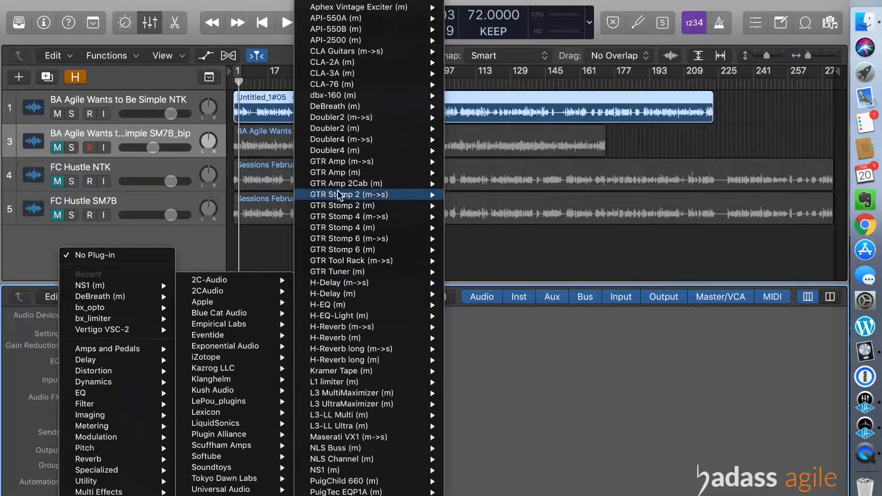
pyautogui.moveTo(341, 107)
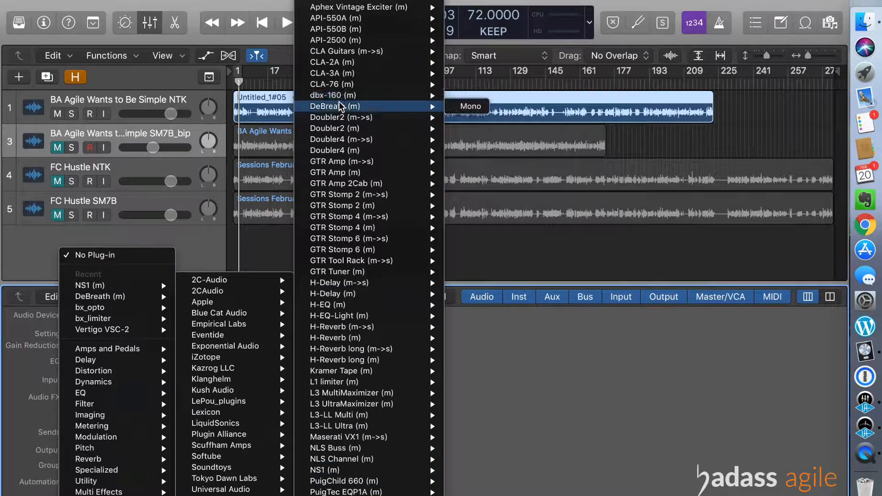
pyautogui.click(478, 106)
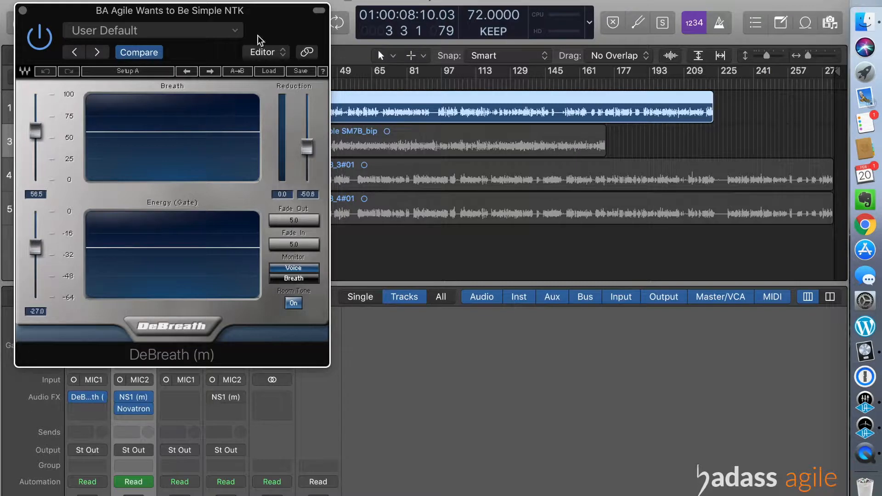
pyautogui.moveTo(268, 15); pyautogui.dragTo(747, 76)
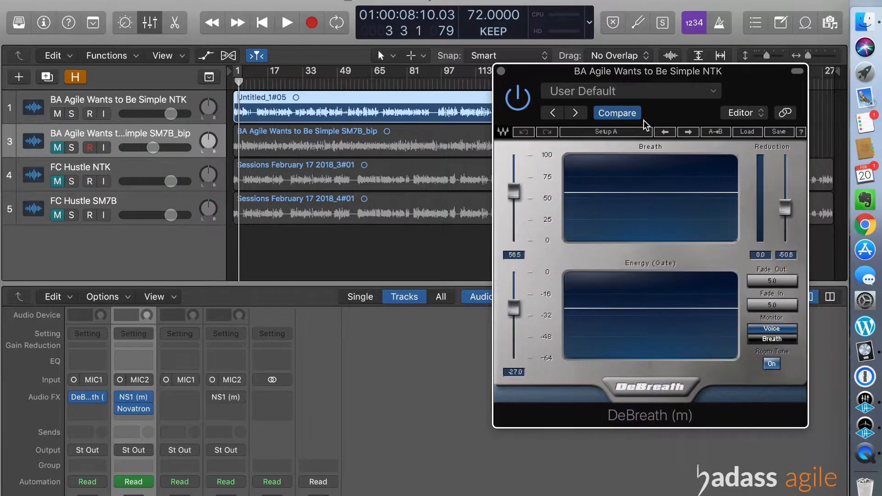
# - Play the project from the beginning through about bar 4 to check DeBreath's breath detection on the NTK track
pyautogui.click(263, 25)
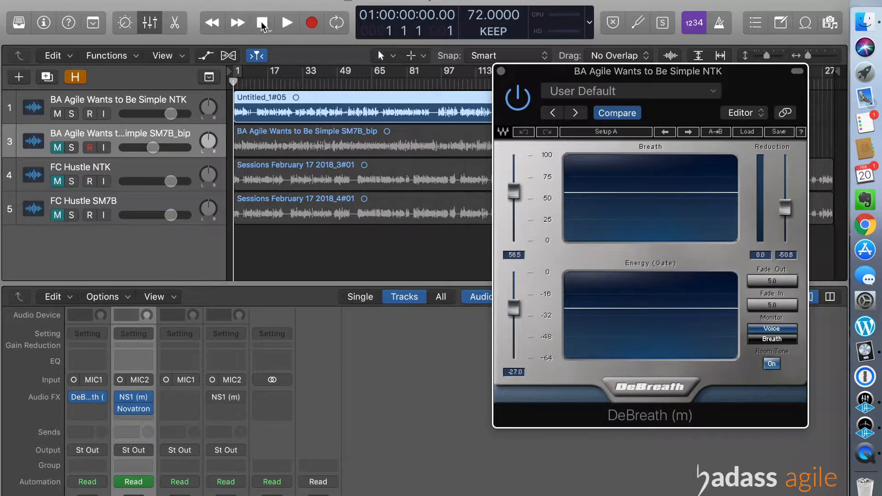
pyautogui.click(293, 25)
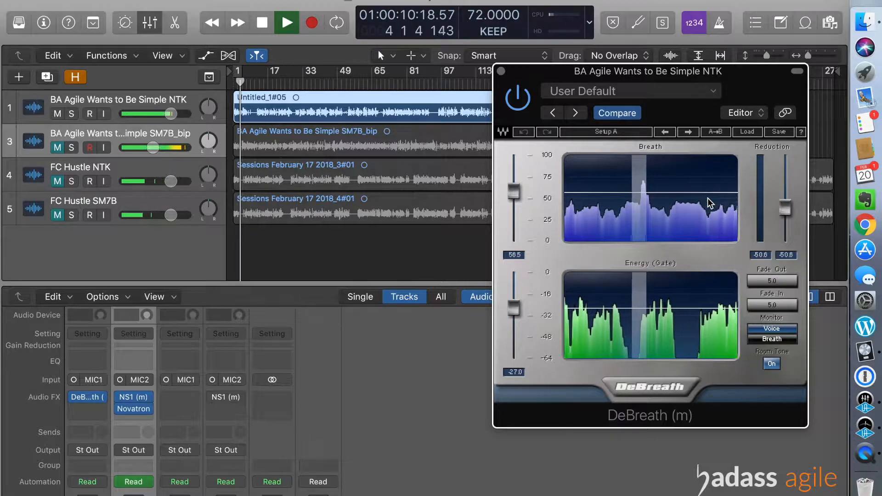
pyautogui.click(266, 26)
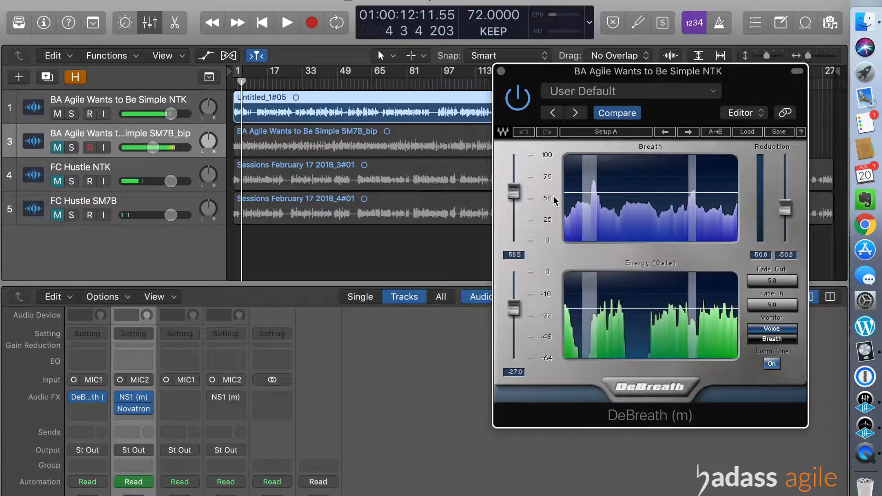
# - Return the playhead to the start and open the NTK track's Untitled_1#05 region in the audio track editor
pyautogui.click(267, 26)
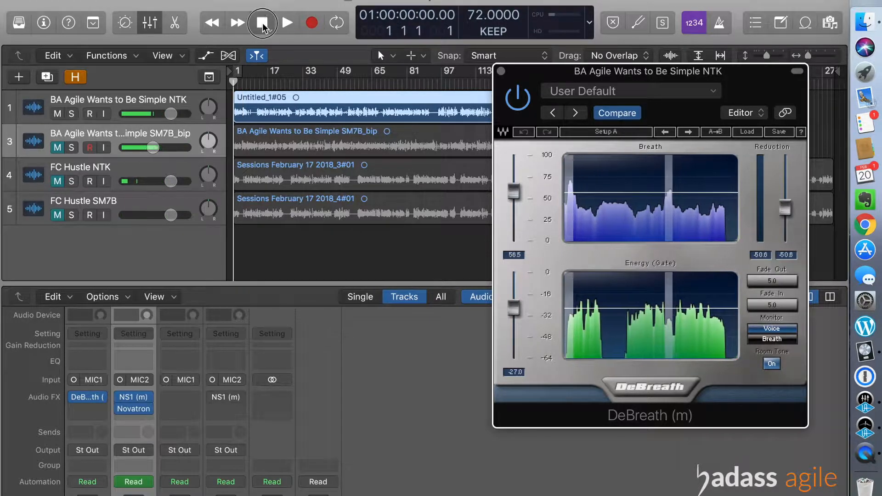
pyautogui.click(334, 111)
pyautogui.doubleClick(334, 112)
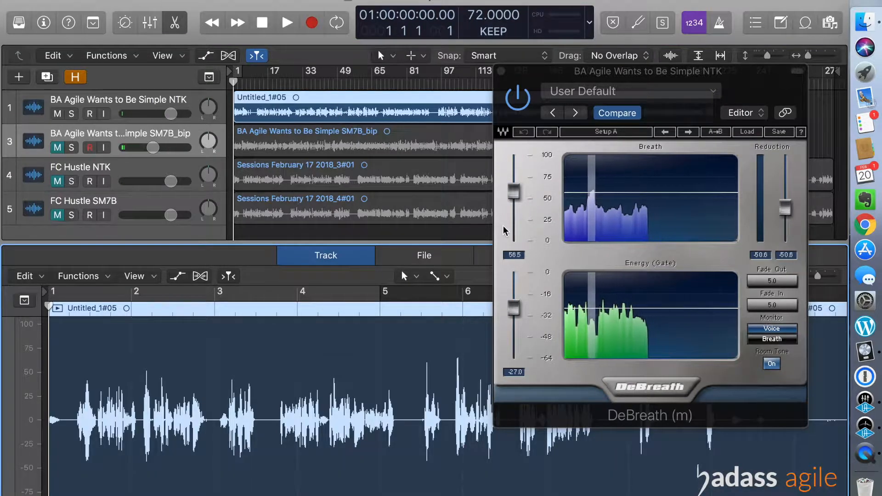
# - Bypass DeBreath, enlarge the waveform editor and play the NTK track from the start to hear its breaths unprocessed
pyautogui.click(518, 98)
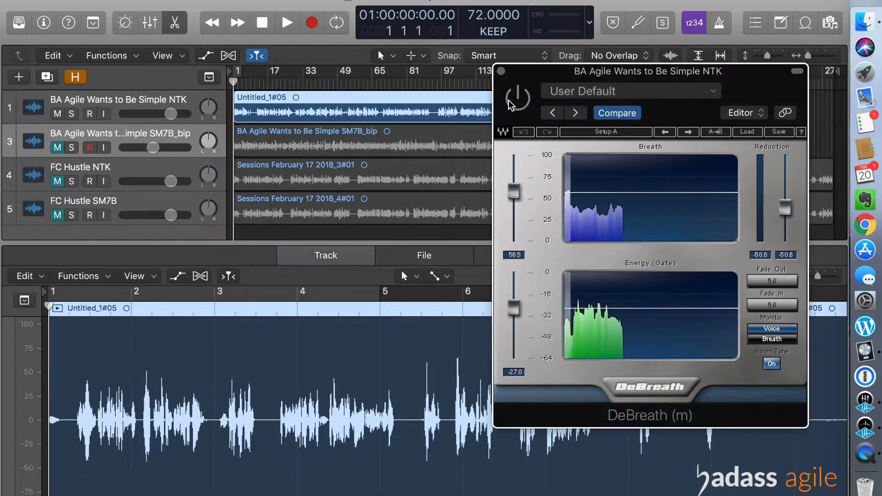
pyautogui.click(262, 25)
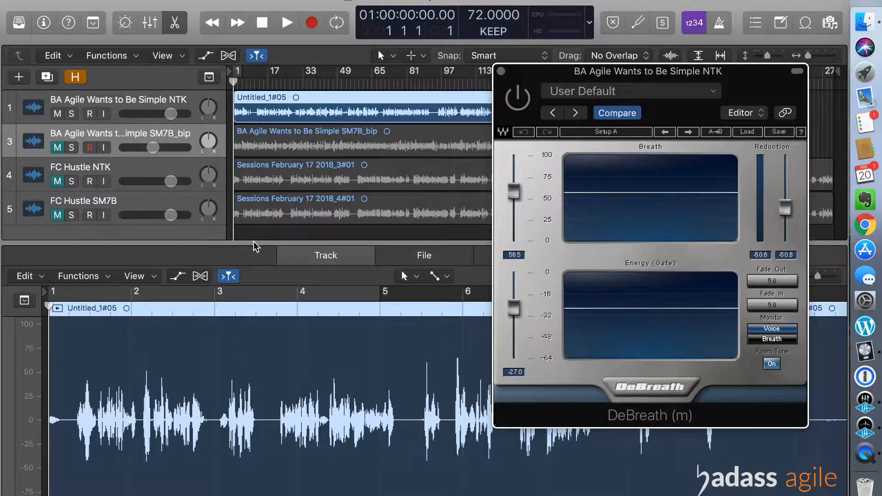
pyautogui.moveTo(264, 244); pyautogui.dragTo(263, 169)
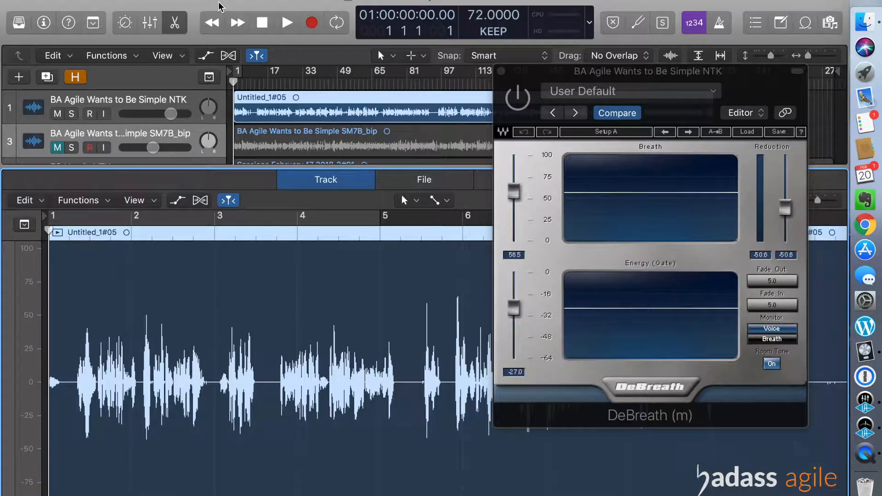
pyautogui.click(284, 24)
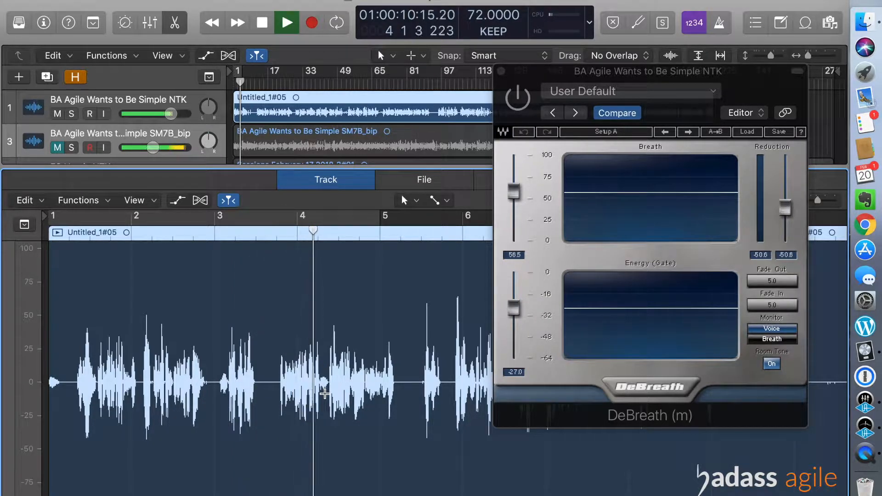
pyautogui.press('space')
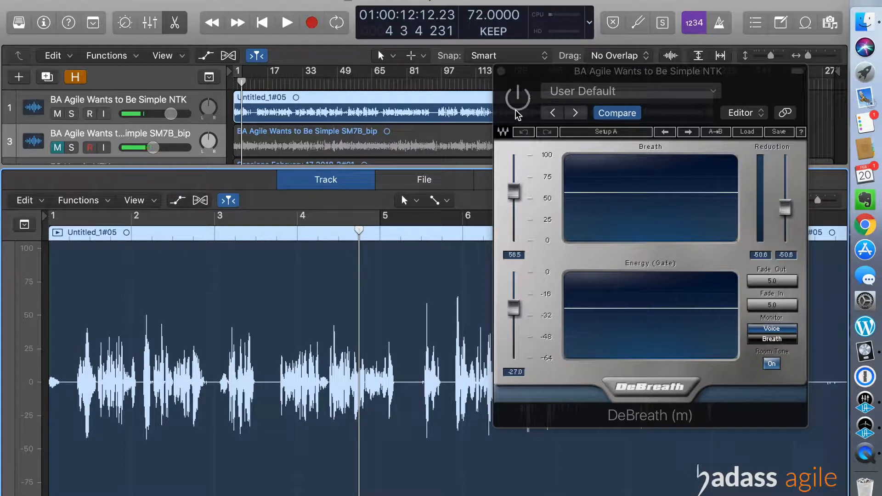
# - Re-enable DeBreath and replay the NTK track from the start through about bar 4 to compare the processed sound
pyautogui.click(518, 98)
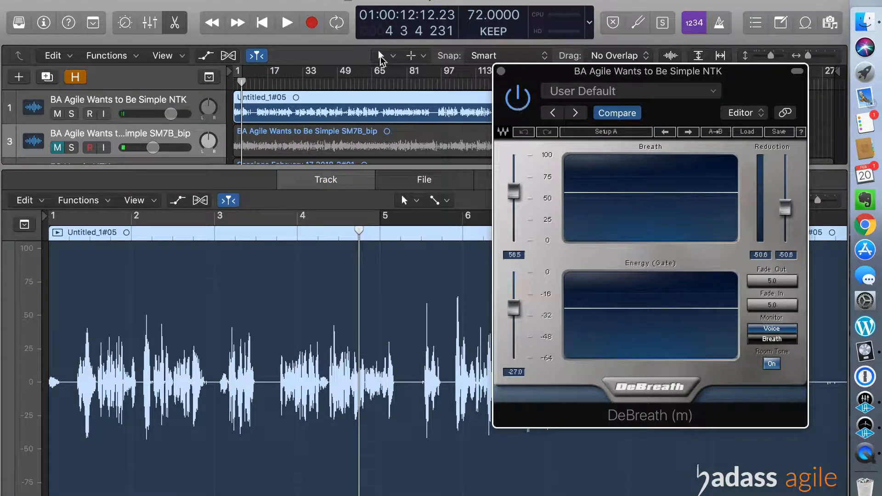
pyautogui.click(261, 24)
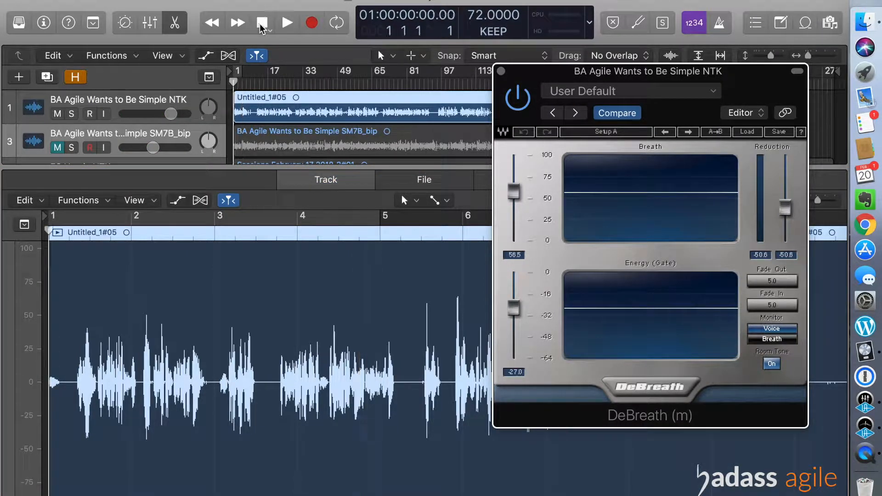
pyautogui.click(287, 23)
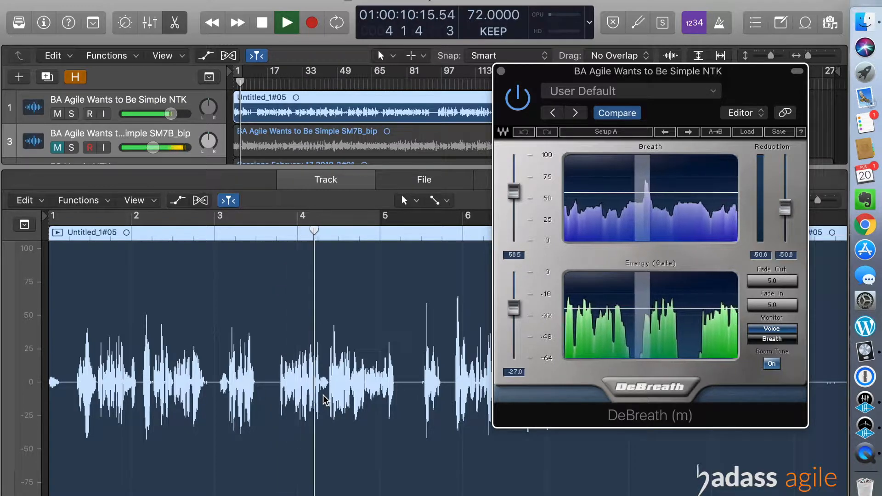
pyautogui.press('space')
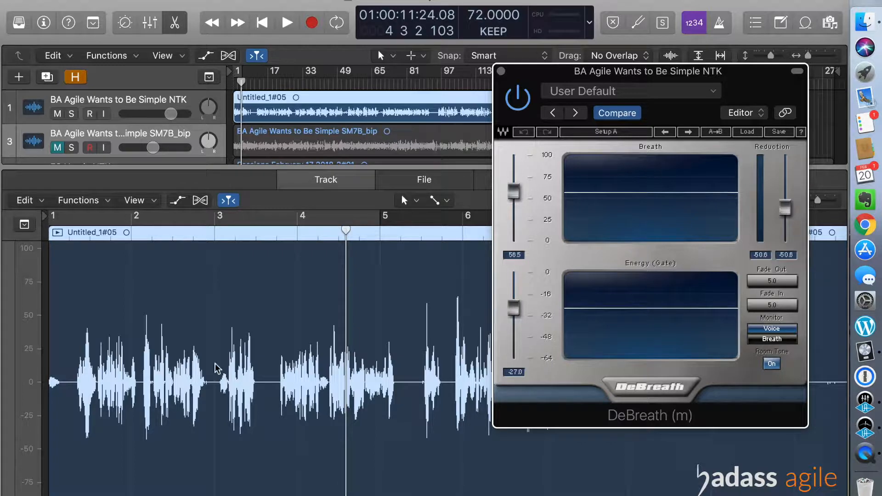
# - Play the passage from bar 2 beat 3 into bar 3 twice to examine DeBreath's breath and energy graphs
pyautogui.click(173, 234)
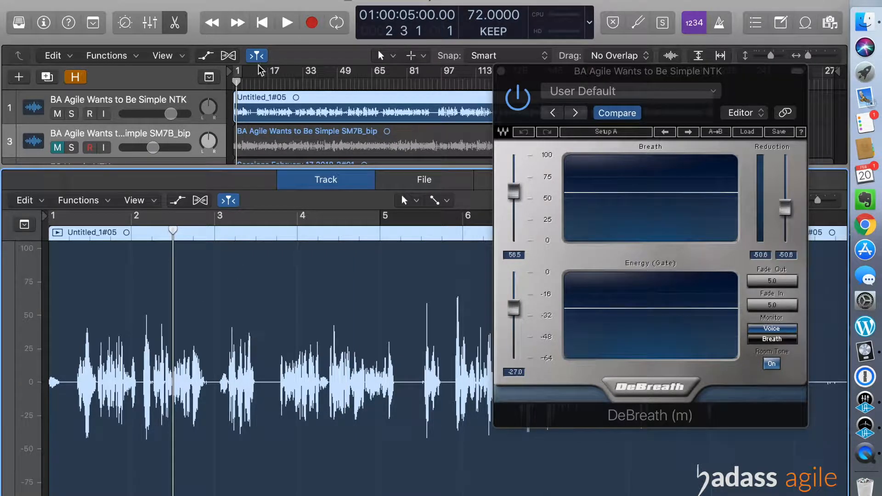
pyautogui.click(287, 24)
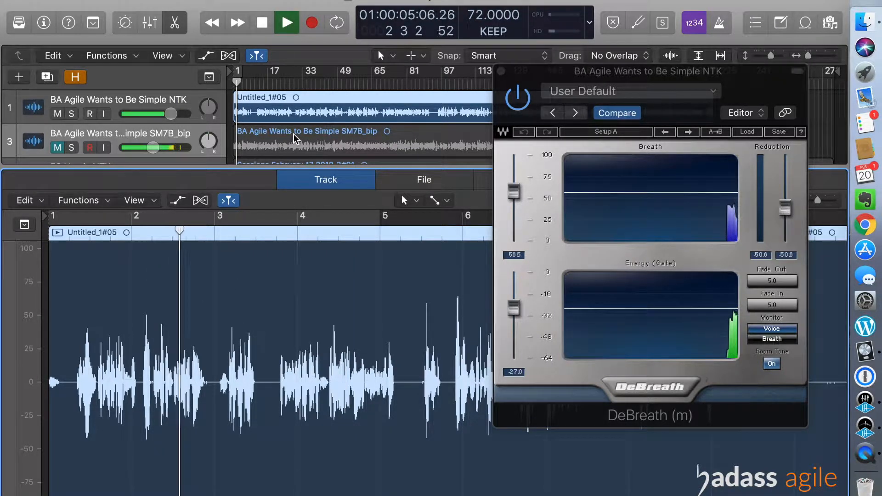
pyautogui.press('space')
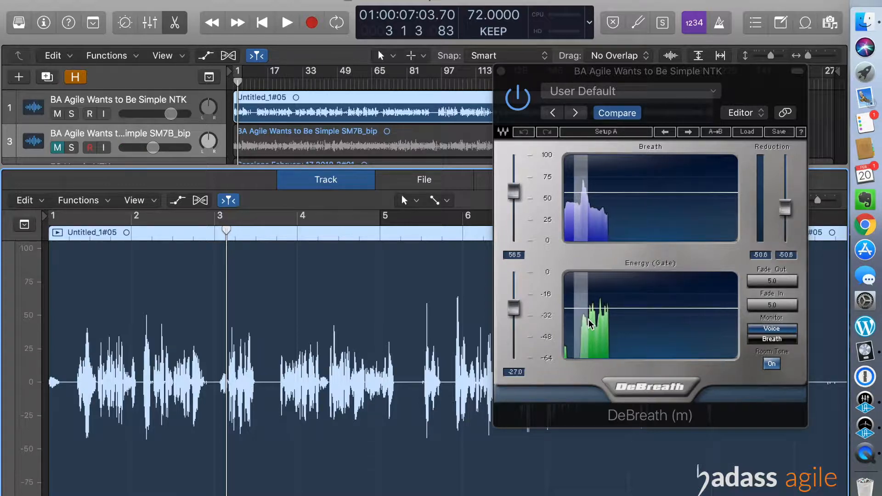
pyautogui.click(175, 237)
pyautogui.click(287, 22)
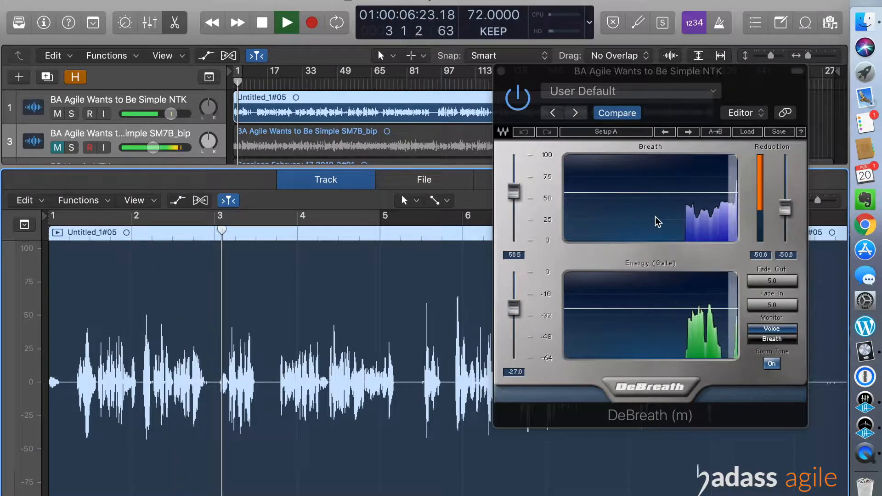
pyautogui.press('space')
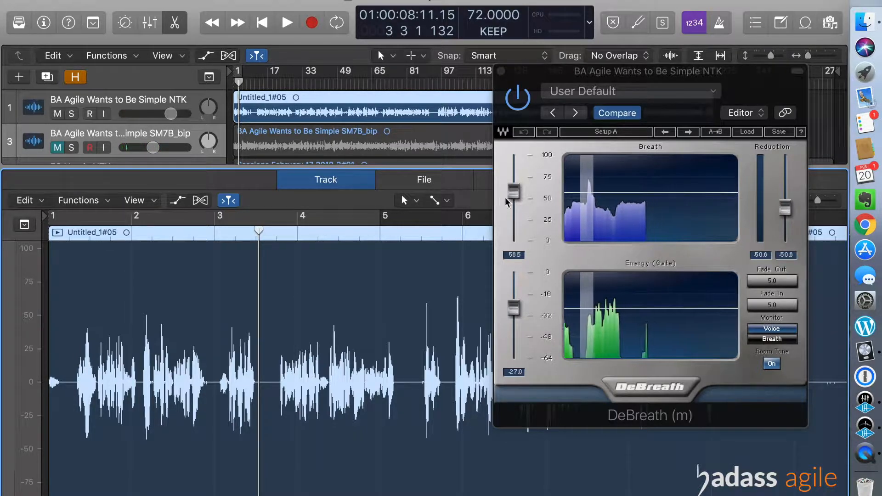
# - Raise DeBreath's breath threshold to 78.0 and play from bar 2 beat 2 into bar 3 to hear its effect
pyautogui.moveTo(514, 191); pyautogui.dragTo(514, 174)
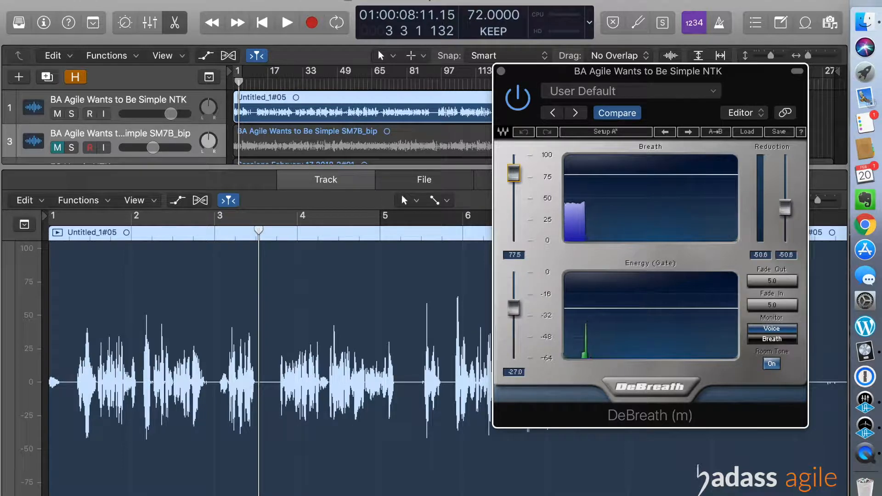
pyautogui.click(263, 24)
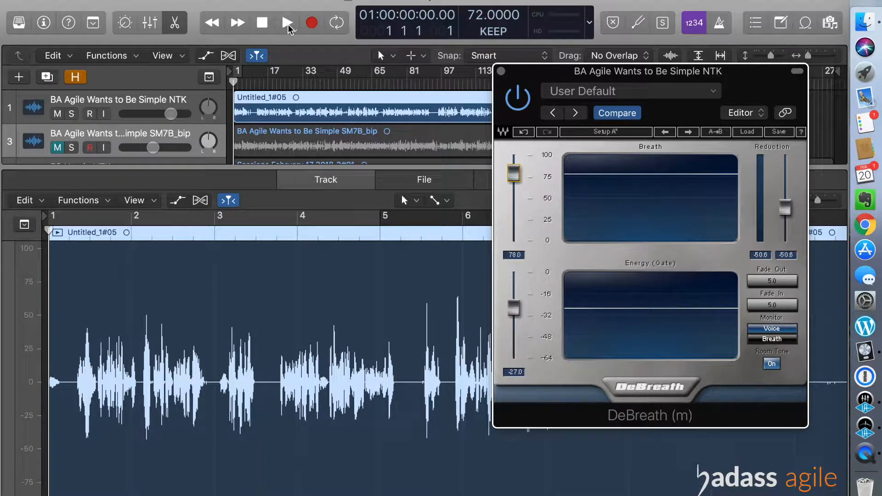
pyautogui.click(152, 230)
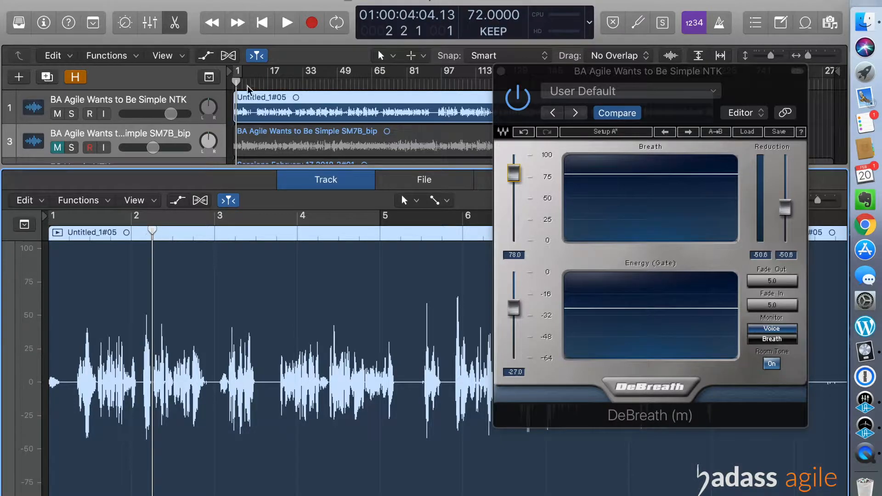
pyautogui.click(288, 23)
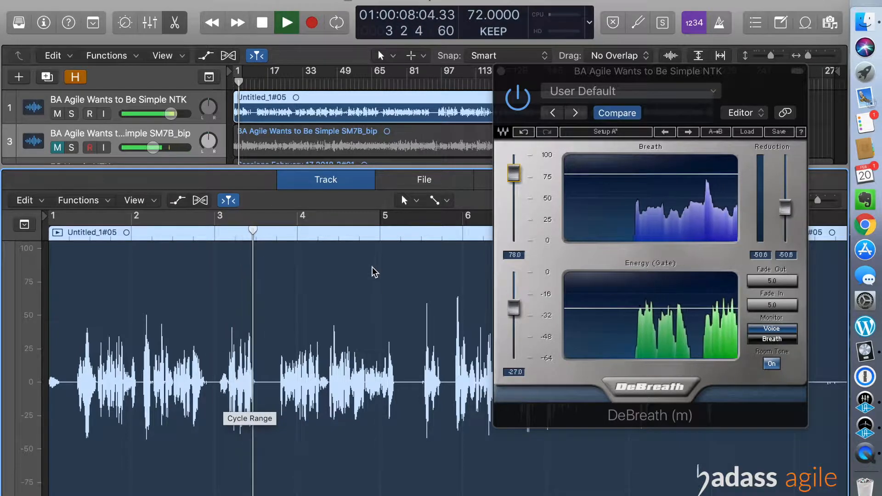
pyautogui.press('space')
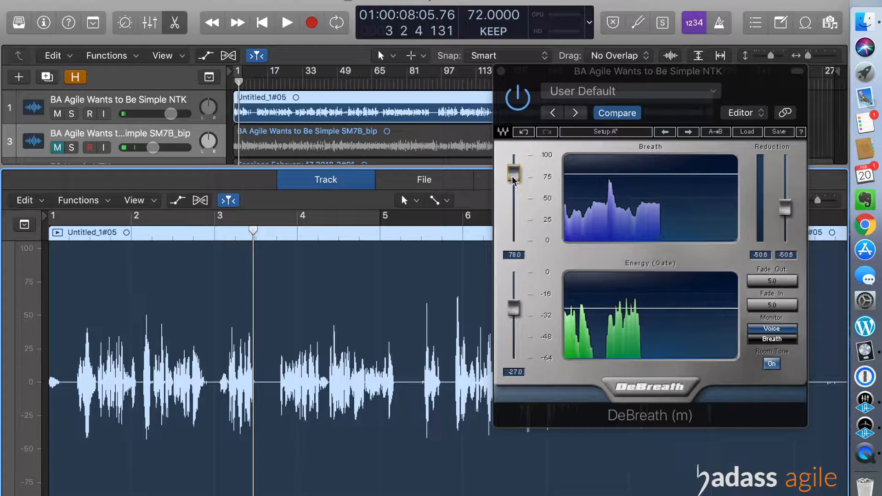
# - Lower DeBreath's breath threshold to 44.0 and its energy threshold to -39.0, and continue playback from bar 3
pyautogui.moveTo(637, 178); pyautogui.dragTo(637, 180)
pyautogui.moveTo(513, 178); pyautogui.dragTo(514, 185)
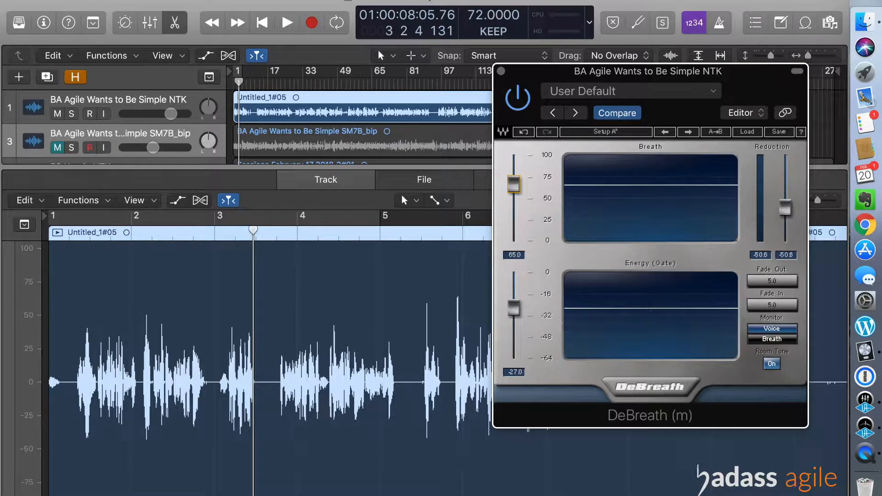
pyautogui.moveTo(513, 184); pyautogui.dragTo(514, 203)
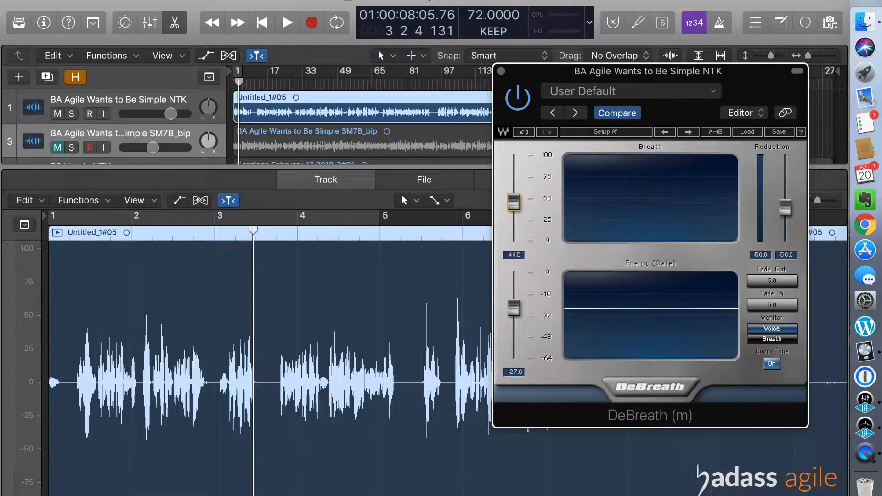
pyautogui.click(514, 313)
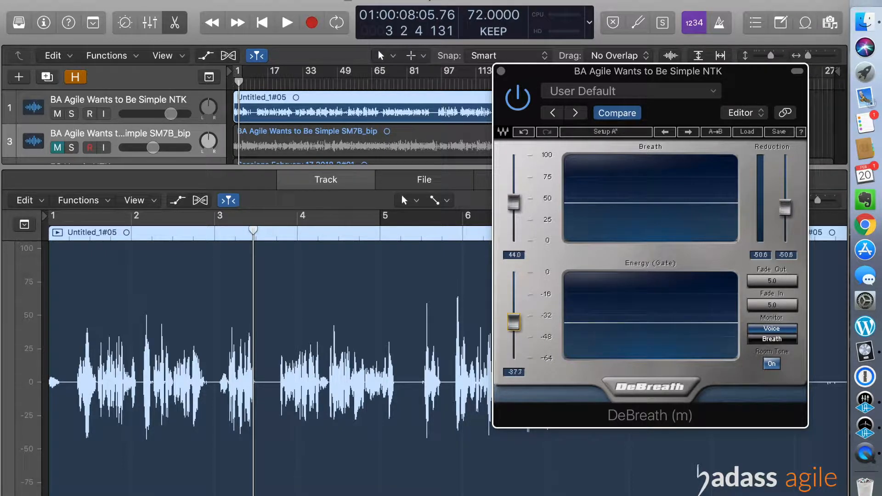
pyautogui.moveTo(513, 323); pyautogui.dragTo(514, 324)
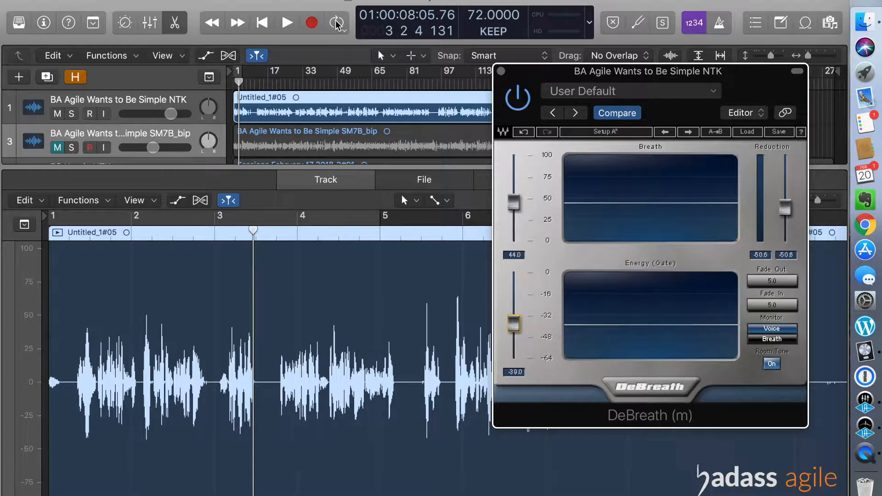
pyautogui.press('space')
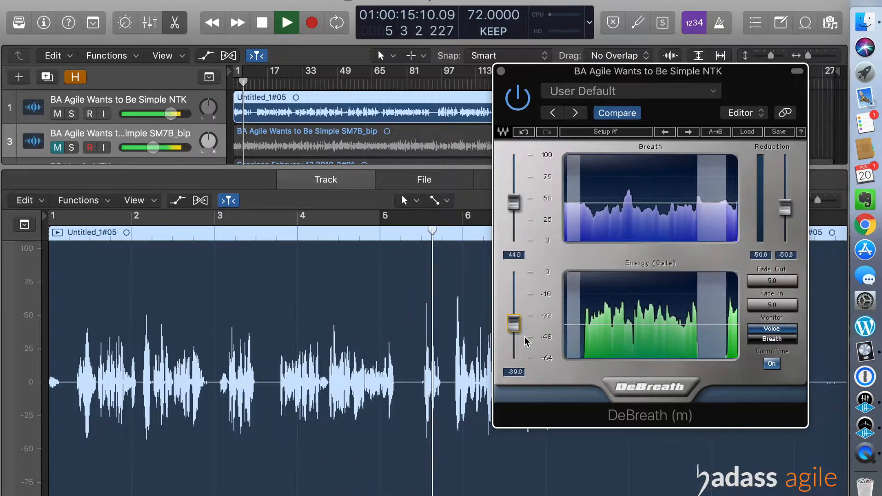
# - Raise DeBreath's energy threshold to 0.0 and replay the passage from about bar 4 into bar 5
pyautogui.moveTo(524, 337); pyautogui.dragTo(525, 341)
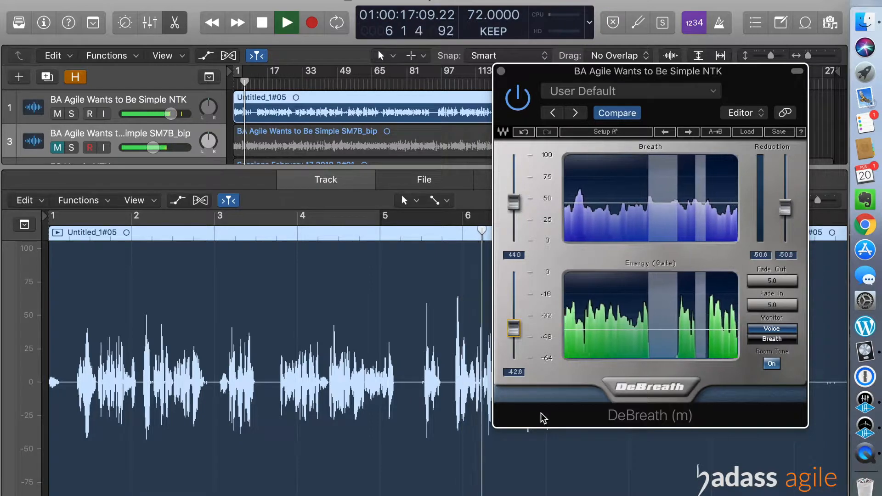
pyautogui.moveTo(514, 330); pyautogui.dragTo(515, 273)
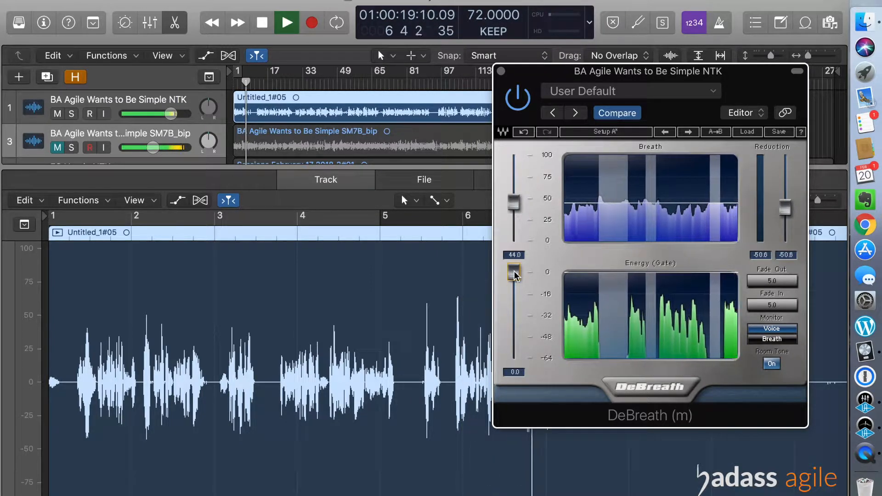
pyautogui.click(281, 235)
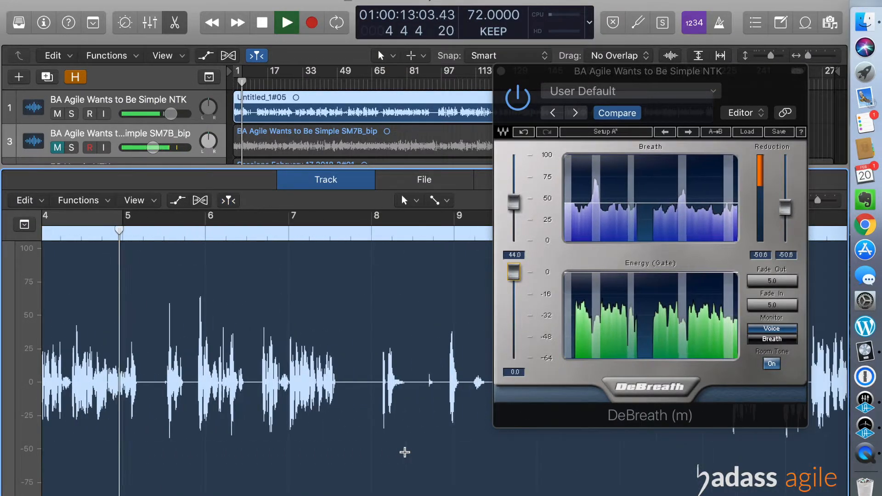
pyautogui.click(159, 232)
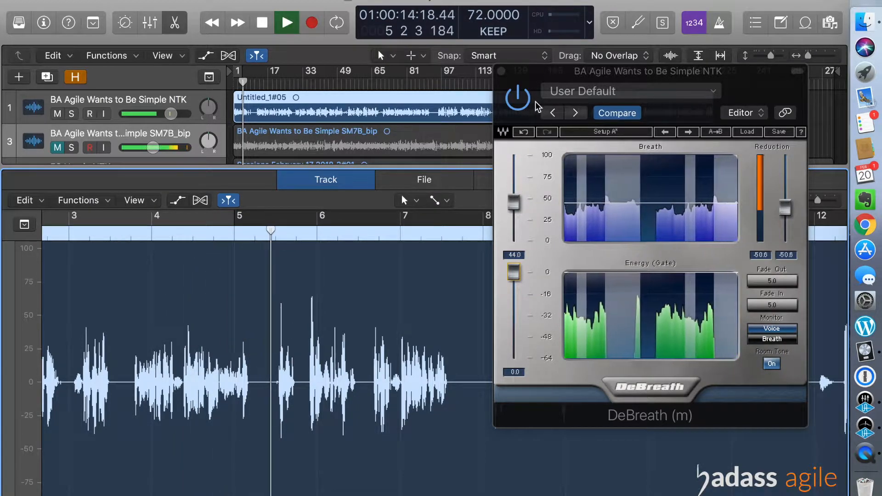
pyautogui.press('space')
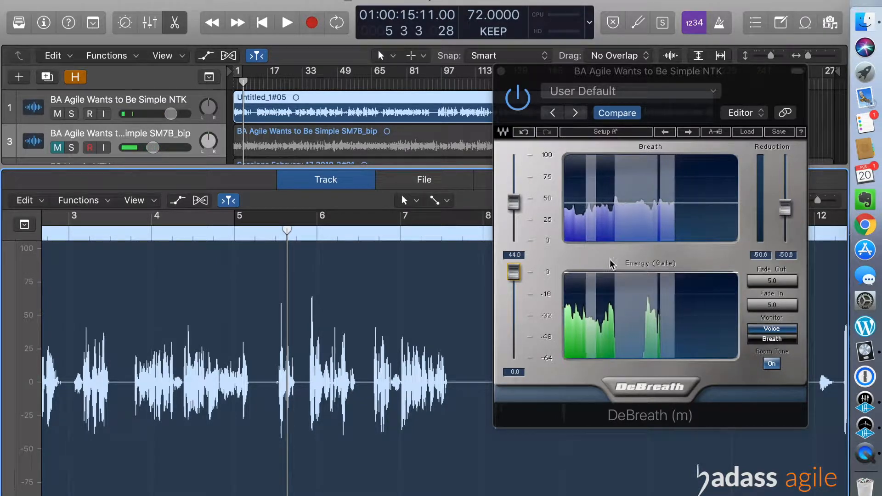
# - Set DeBreath's breath threshold to 56.5 and its energy threshold to -16.4, and look through the preset and saving options
pyautogui.moveTo(514, 276); pyautogui.dragTo(514, 294)
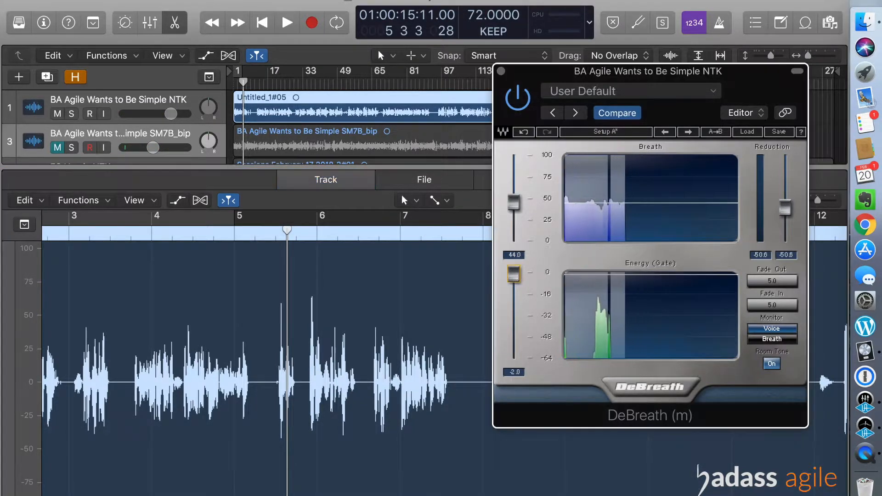
pyautogui.click(663, 92)
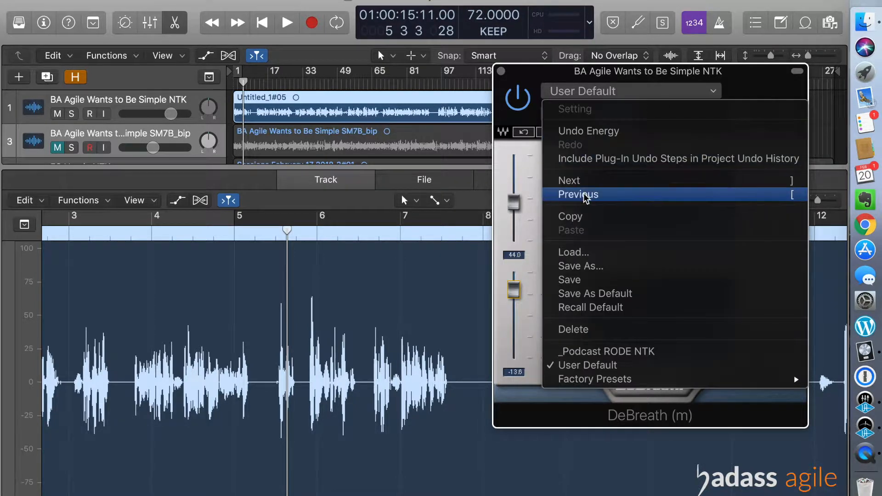
pyautogui.click(531, 311)
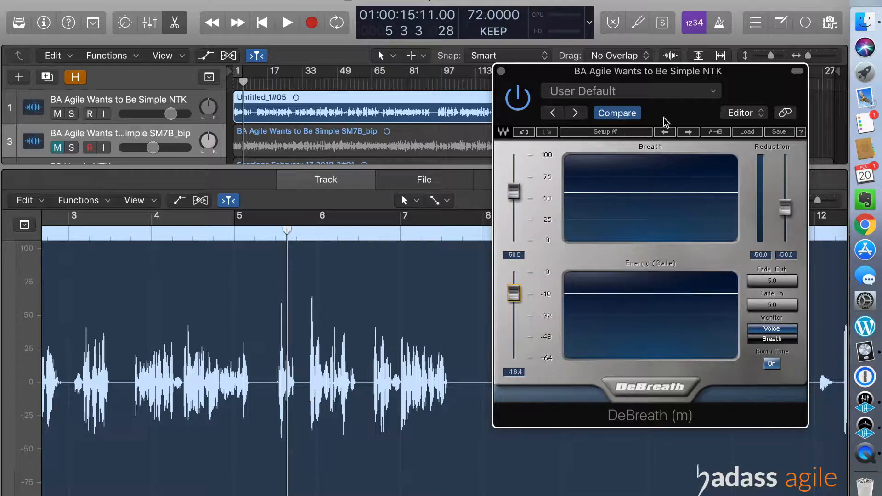
pyautogui.click(778, 133)
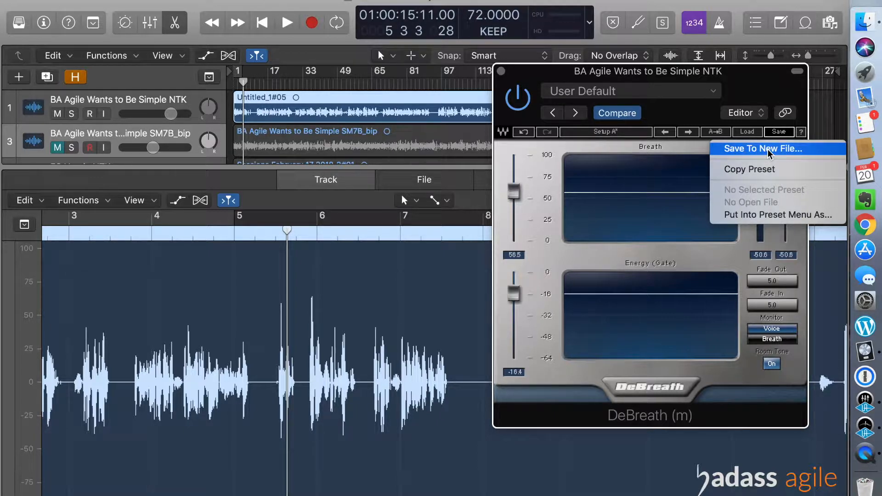
pyautogui.click(547, 167)
# - Load the _Podcast RODE NTK preset with an energy threshold of -23.5 and play from bar 3 into bar 5
pyautogui.click(603, 92)
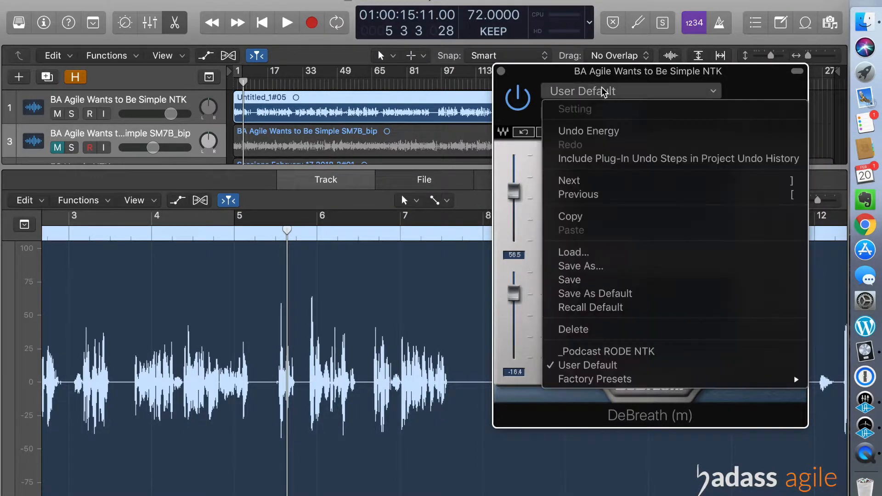
pyautogui.click(619, 351)
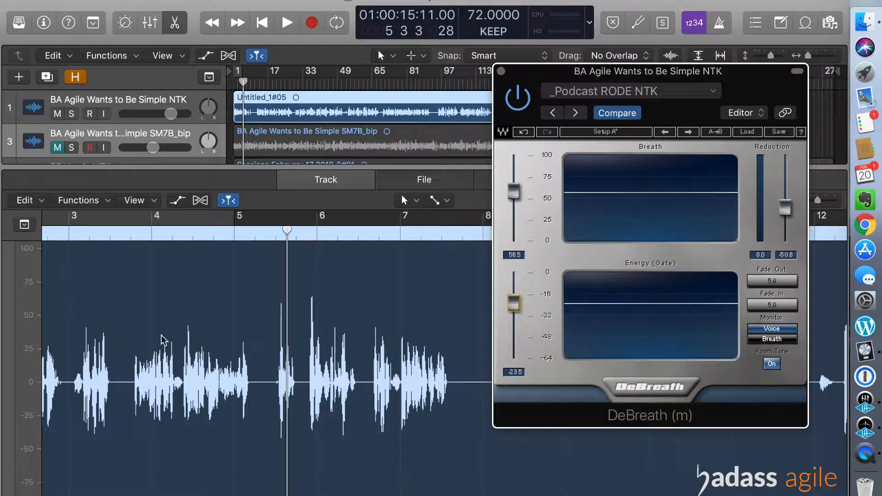
pyautogui.doubleClick(116, 233)
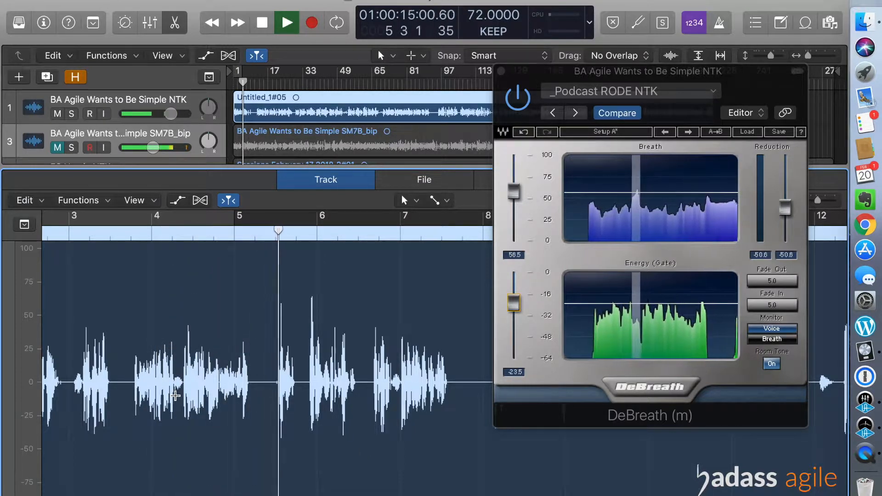
pyautogui.press('space')
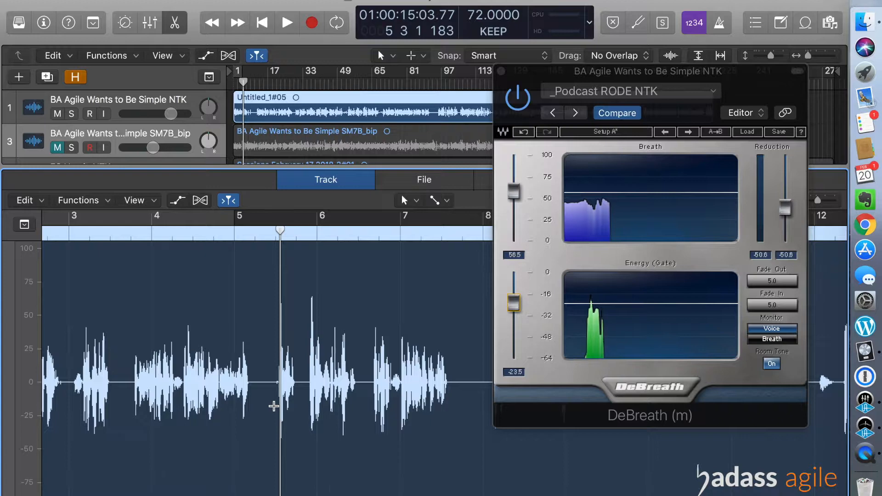
# - Play the first beats of the NTK track to hear how DeBreath treats the opening breath
pyautogui.hscroll(-5, 272, 404)
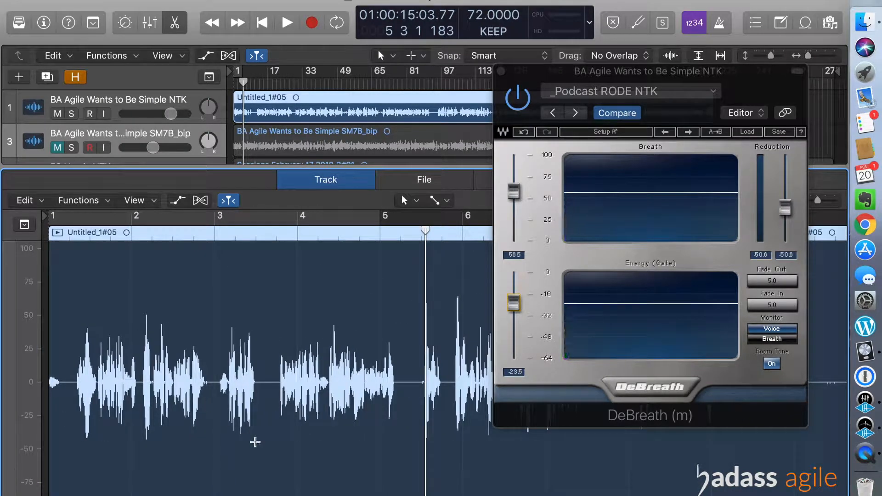
pyautogui.click(269, 23)
pyautogui.click(286, 23)
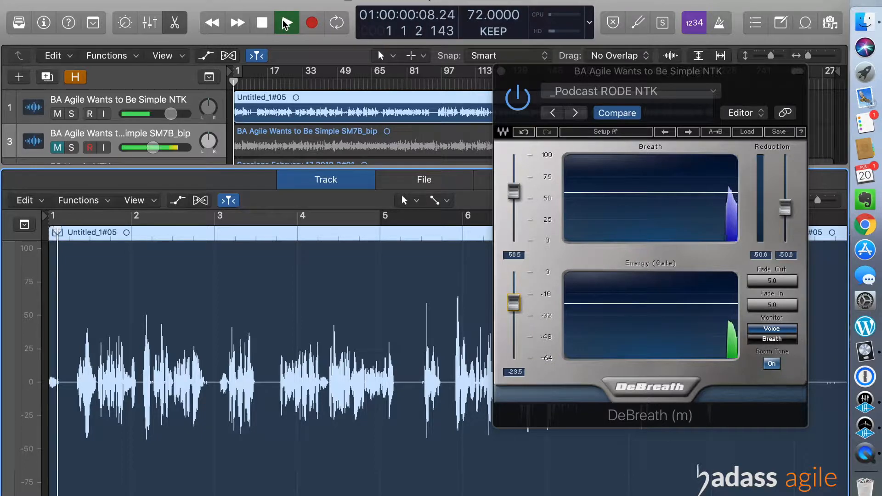
pyautogui.press('space')
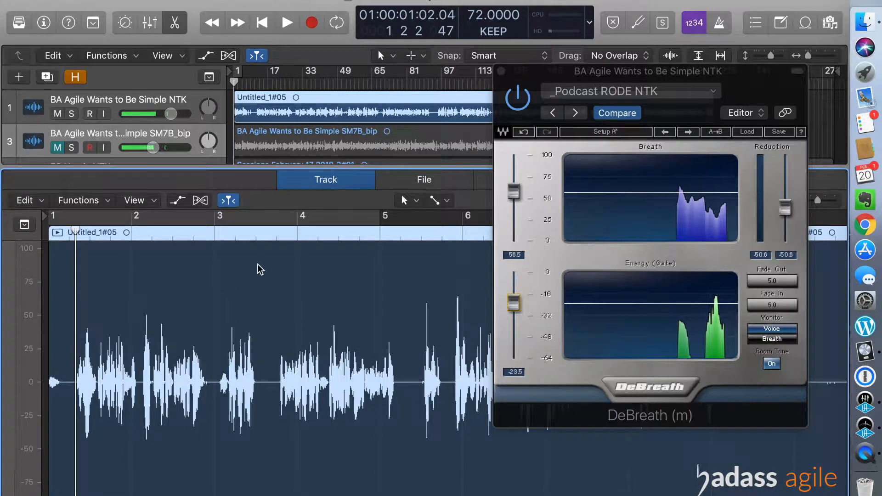
pyautogui.click(234, 279)
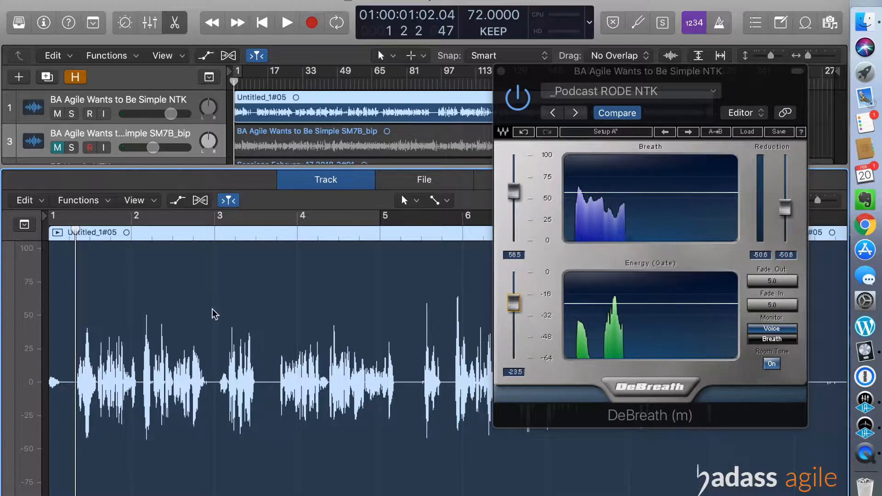
pyautogui.click(271, 276)
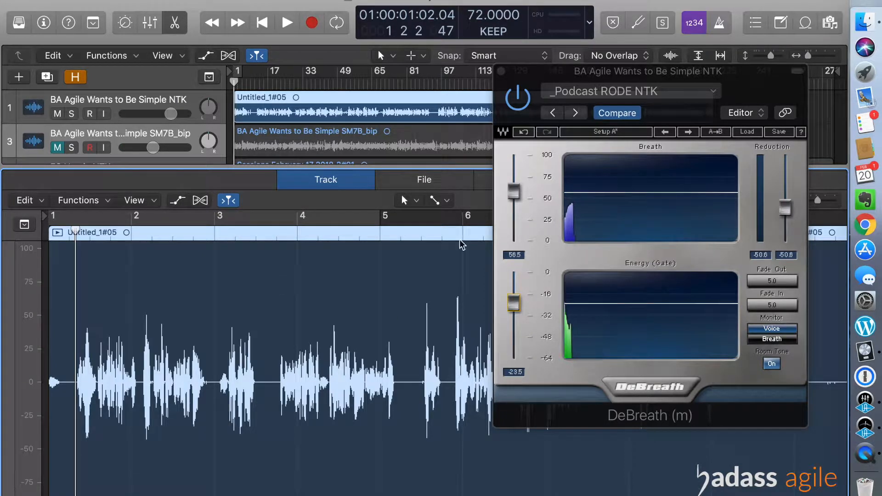
# - Move the Untitled_1#05 region to start at about bar 2 beat 2 and play across the gap into its beginning
pyautogui.moveTo(291, 280); pyautogui.dragTo(407, 272)
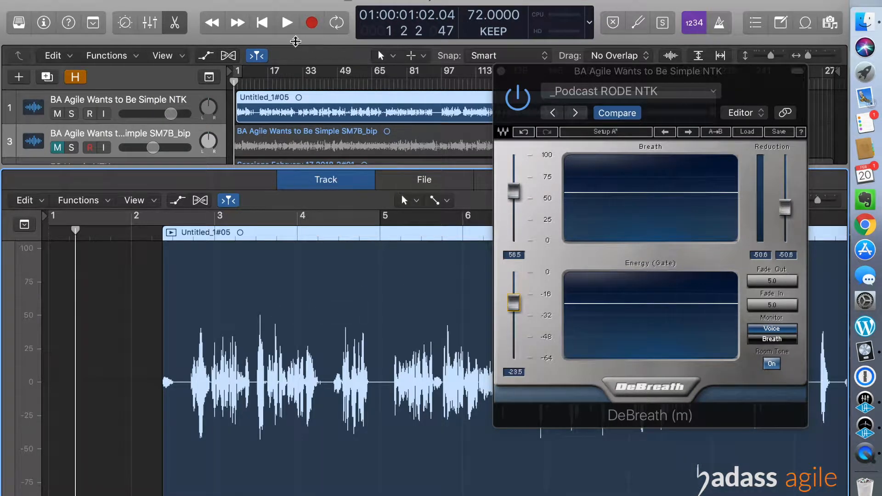
pyautogui.click(285, 25)
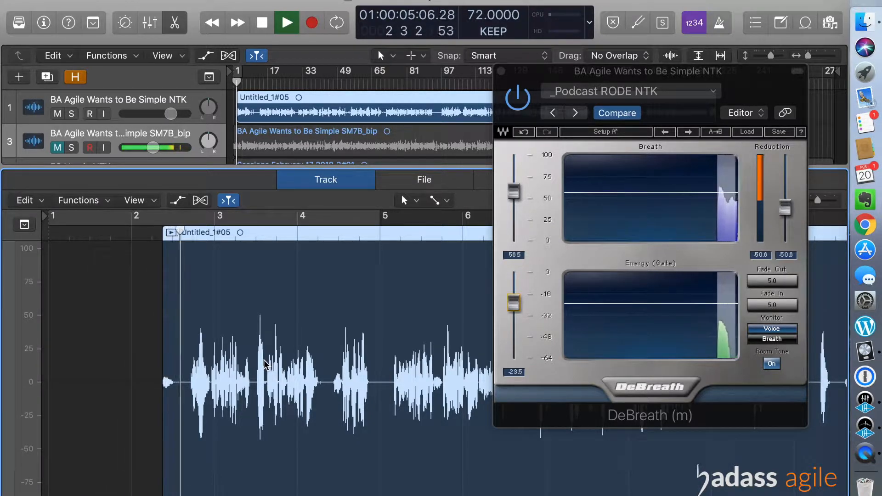
pyautogui.press('space')
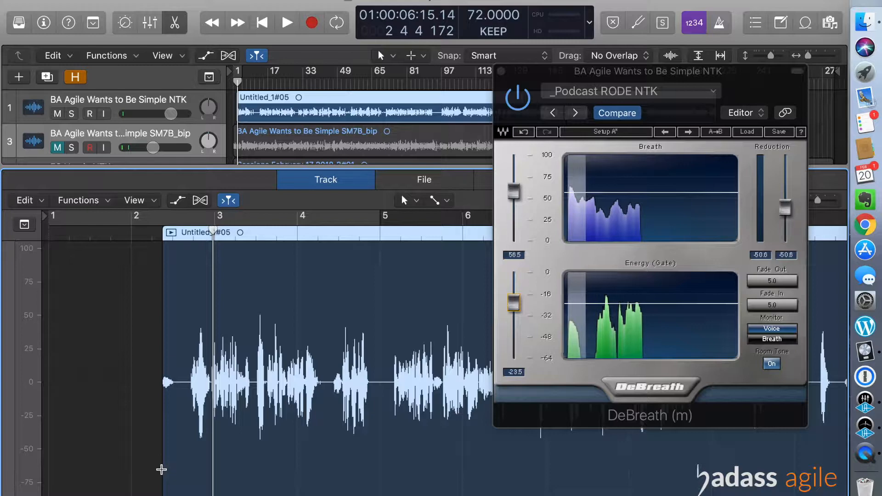
# - Trim the opening breath off the Untitled_1#05 region, realign it to bar 1, and play from the start into bar 3
pyautogui.moveTo(162, 469); pyautogui.dragTo(181, 467)
pyautogui.moveTo(314, 322); pyautogui.dragTo(82, 319)
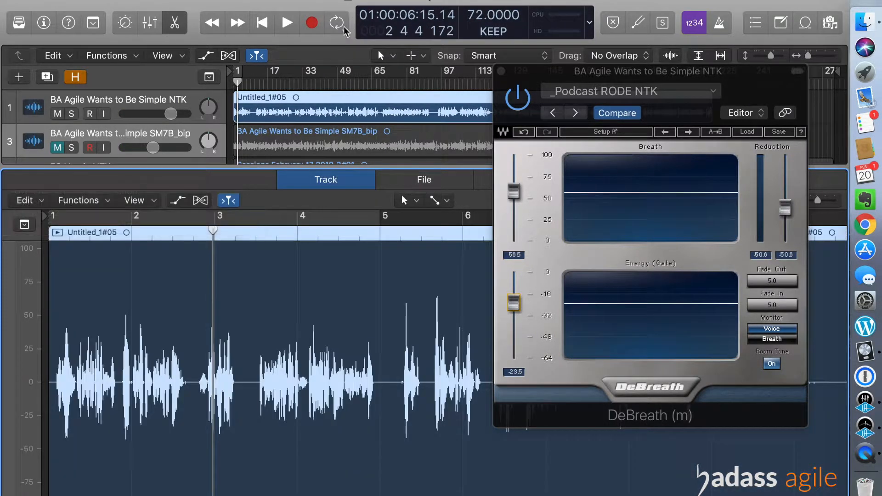
pyautogui.click(262, 23)
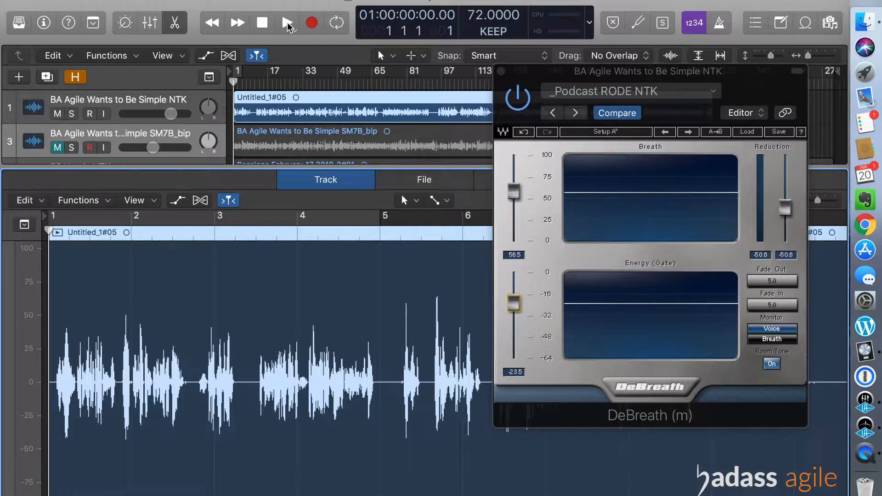
pyautogui.click(288, 22)
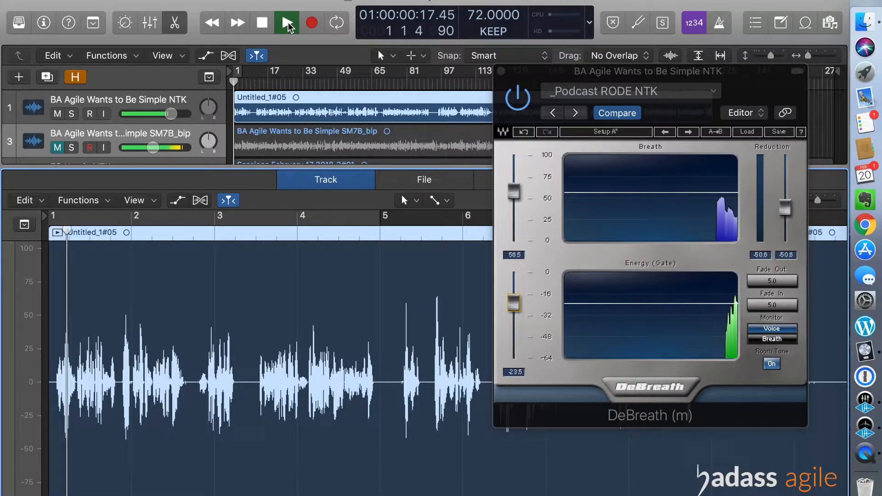
pyautogui.click(262, 23)
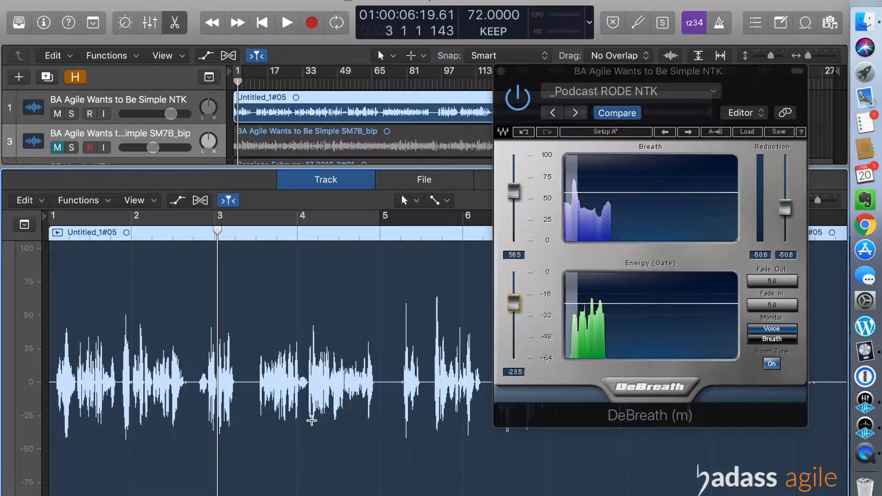
# - Delete the short breath late in bar 2, just before bar 3, from the Untitled_1#05 region without closing the gap
pyautogui.hscroll(8, 402, 475)
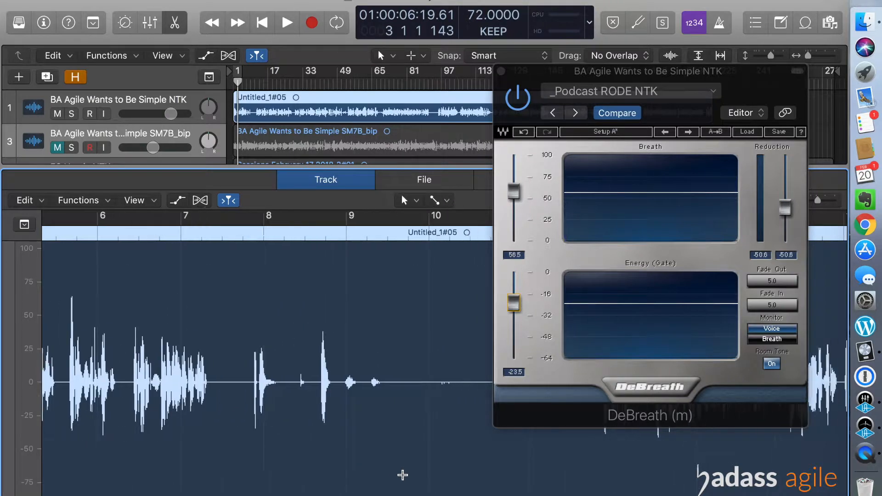
pyautogui.hscroll(-8, 402, 474)
pyautogui.press('super+Right')
pyautogui.press('super+Right')
pyautogui.press('super+Right')
pyautogui.press('super+Right')
pyautogui.press('super+Right')
pyautogui.press('super+Right')
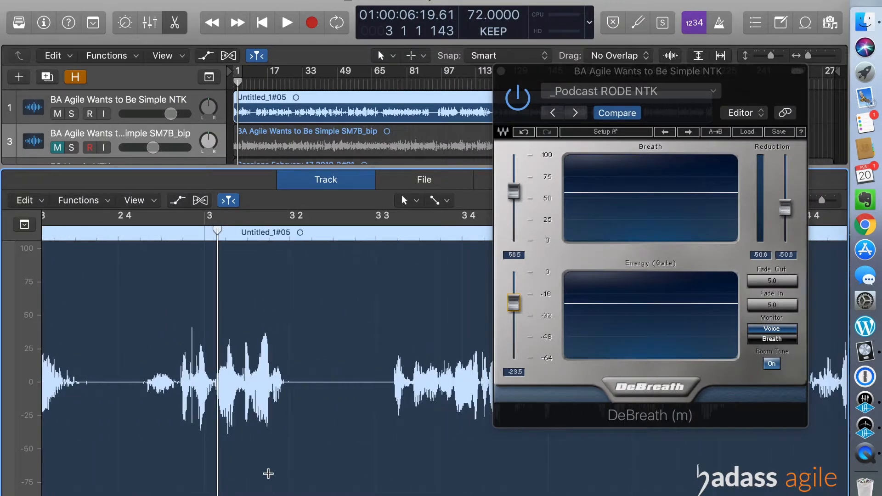
pyautogui.click(269, 473)
pyautogui.hscroll(-3, 206, 453)
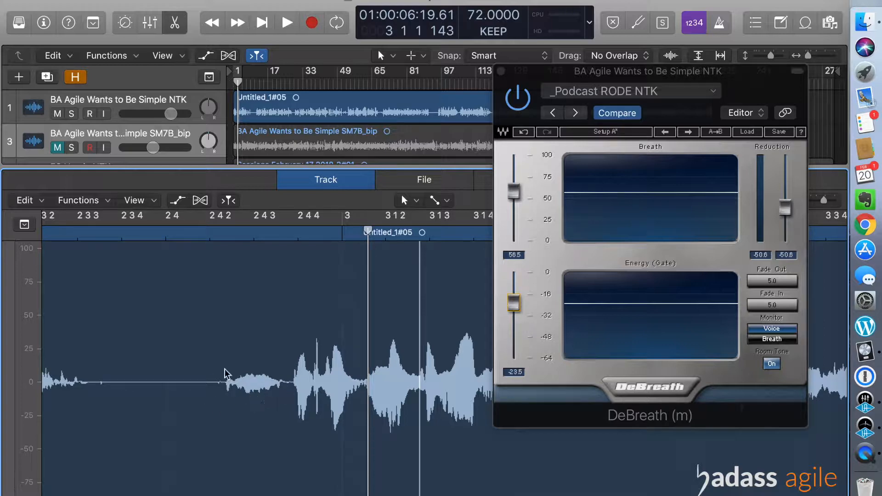
pyautogui.click(211, 417)
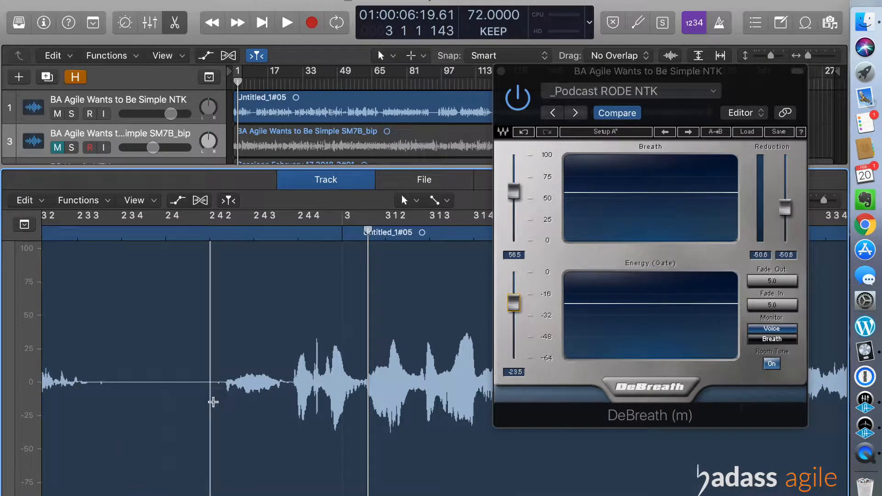
pyautogui.moveTo(217, 398); pyautogui.dragTo(286, 400)
pyautogui.click(39, 202)
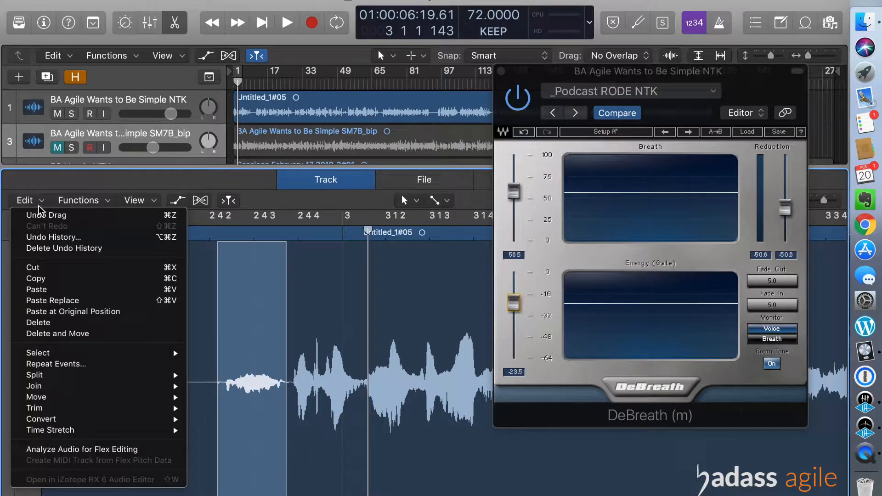
pyautogui.click(48, 321)
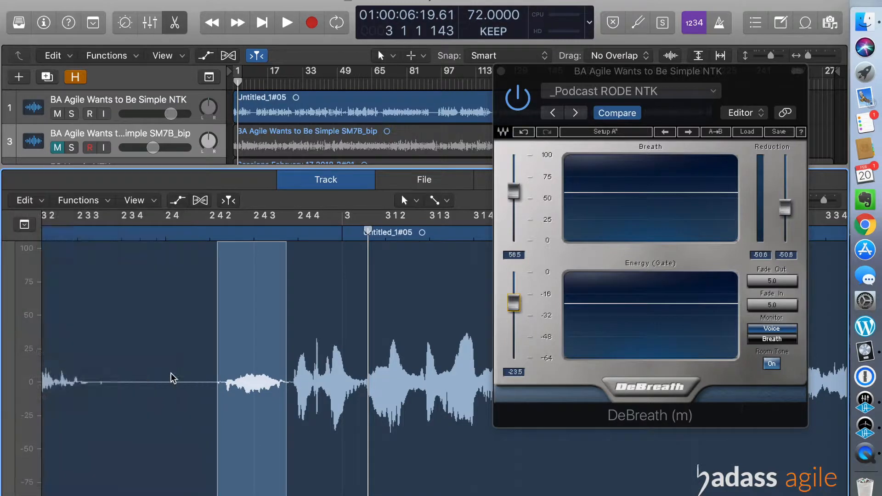
# - Select the BA Agile Wants to Be Simple NTK track and bypass its DeBreath plug-in
pyautogui.click(271, 114)
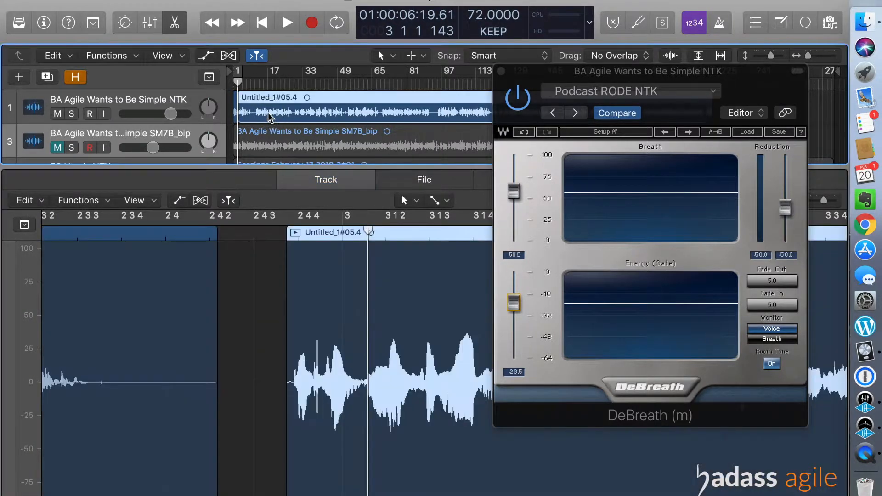
pyautogui.doubleClick(140, 99)
pyautogui.hscroll(10, 202, 431)
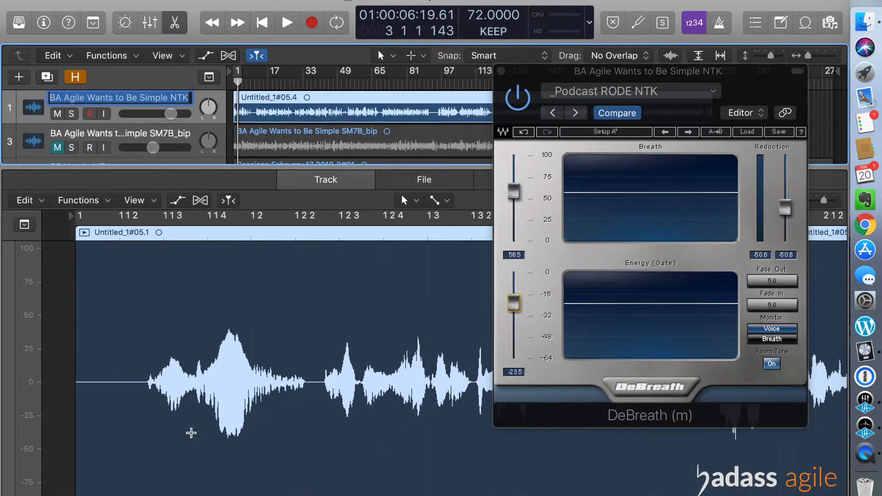
pyautogui.hscroll(10, 191, 433)
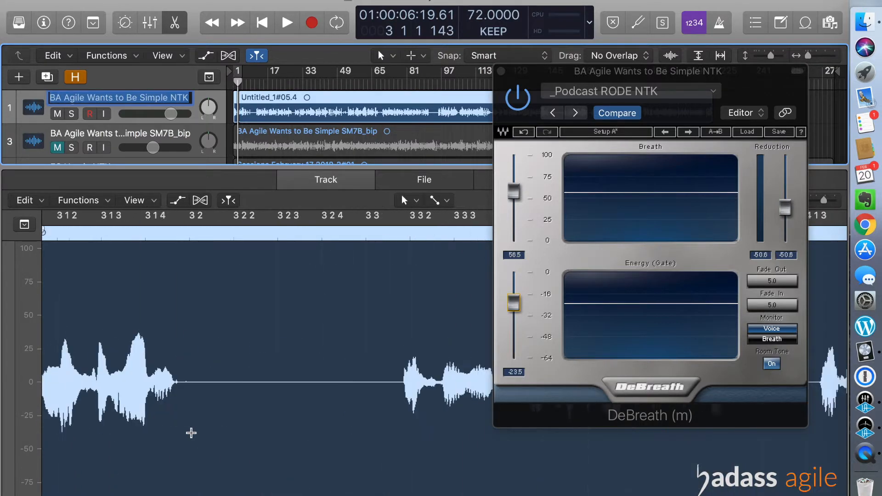
pyautogui.click(517, 110)
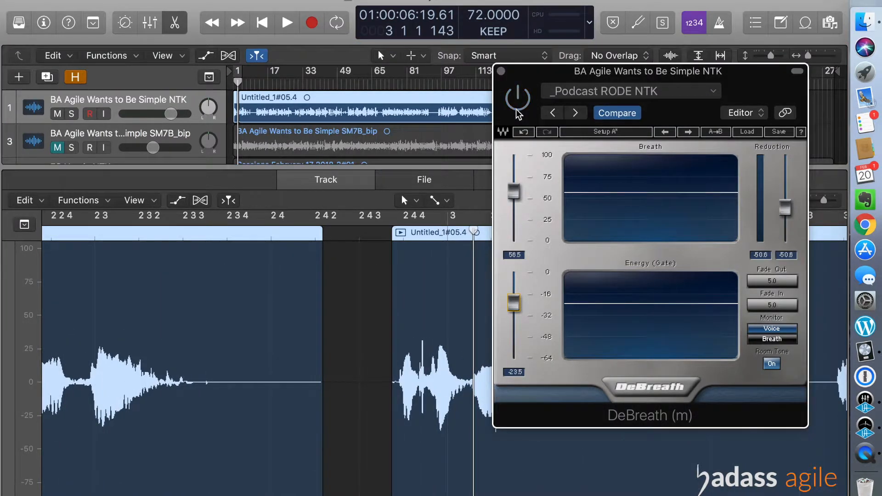
# - Play from the second half of bar 1 across the gap left by the deleted breath into bar 3
pyautogui.click(101, 235)
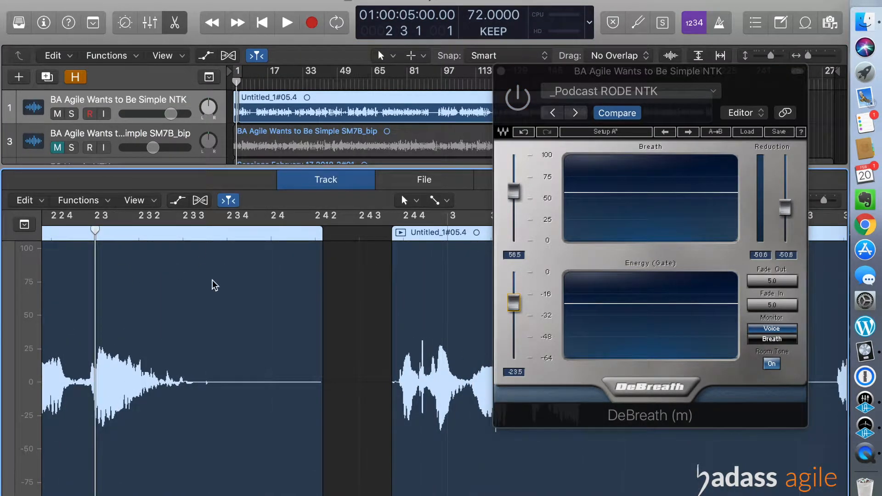
pyautogui.press('super+Left')
pyautogui.press('super+Left')
pyautogui.press('super+Left')
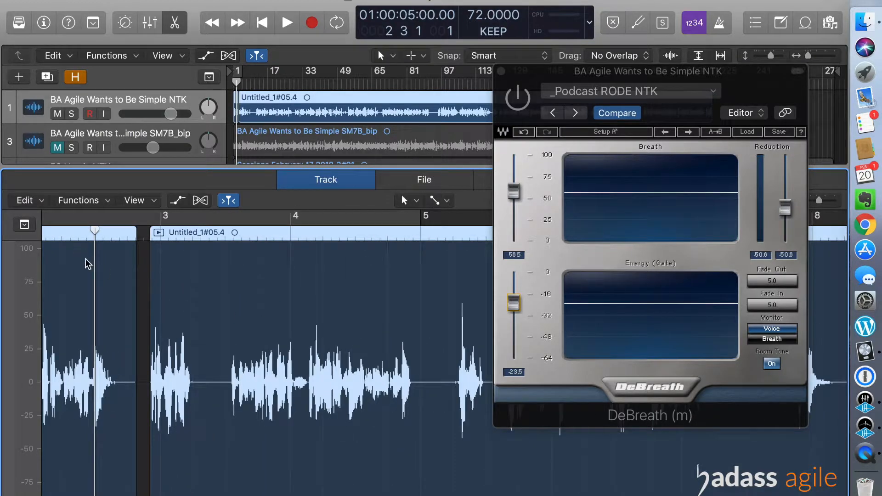
pyautogui.hscroll(-5, 88, 264)
pyautogui.click(112, 233)
pyautogui.press('space')
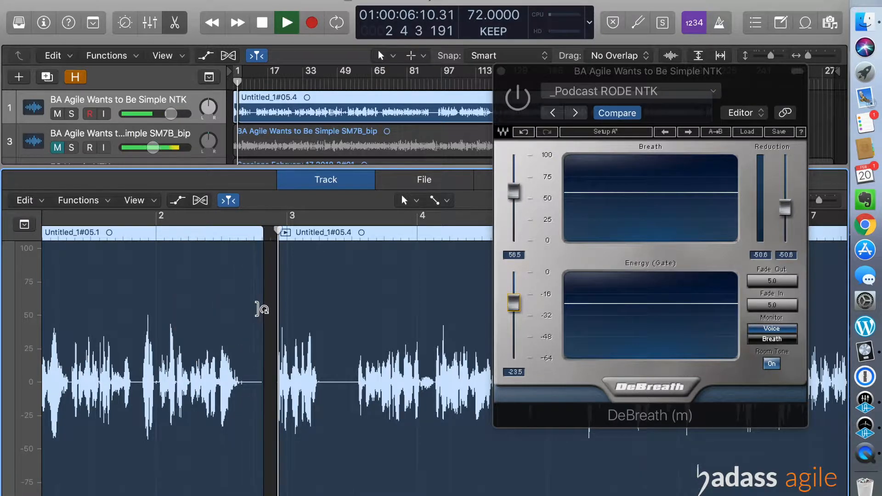
pyautogui.press('space')
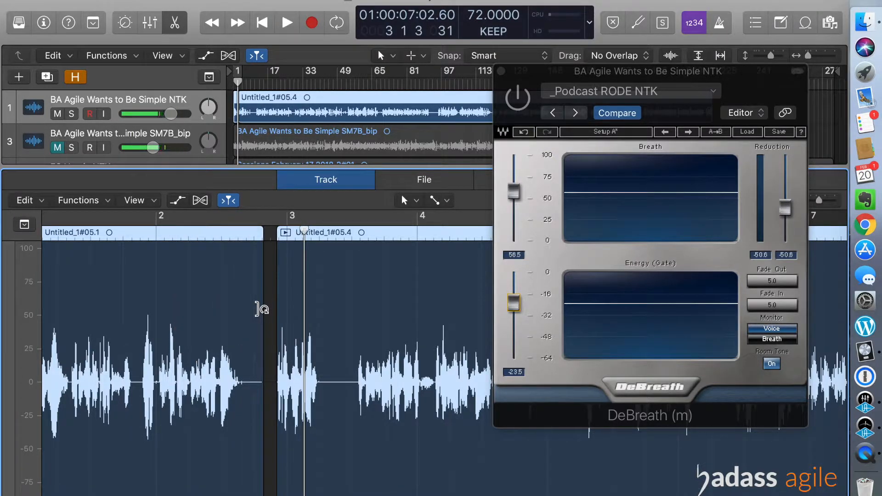
# - Undo the breath deletion and the preceding region move on the NTK track
pyautogui.scroll(5, 314, 309)
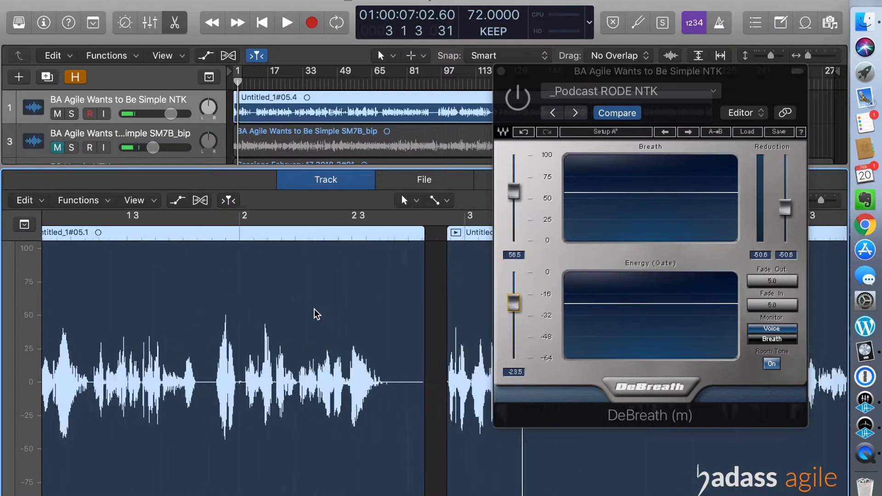
pyautogui.hscroll(5, 325, 376)
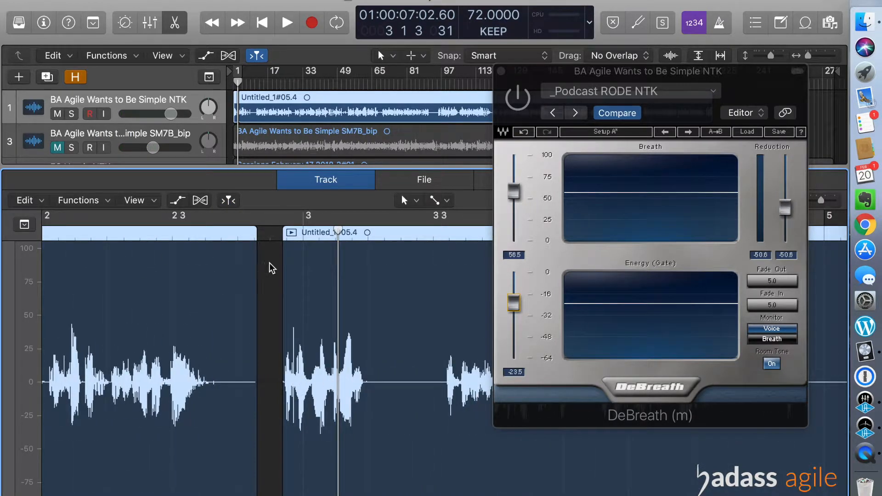
pyautogui.press('super+z')
pyautogui.press('super+z')
pyautogui.press('super+z')
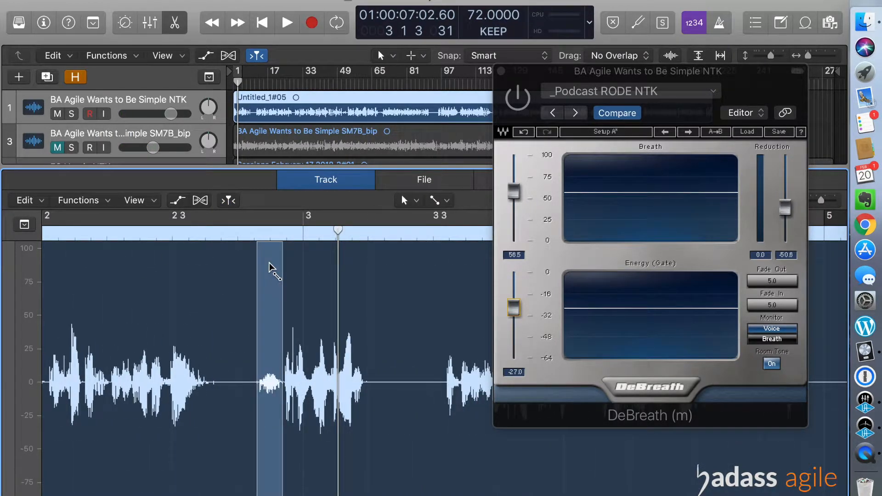
# - Delete the breath around bar 4 beat 3 of the Untitled_1#05 region with Delete and Move to close the gap
pyautogui.hscroll(7, 269, 262)
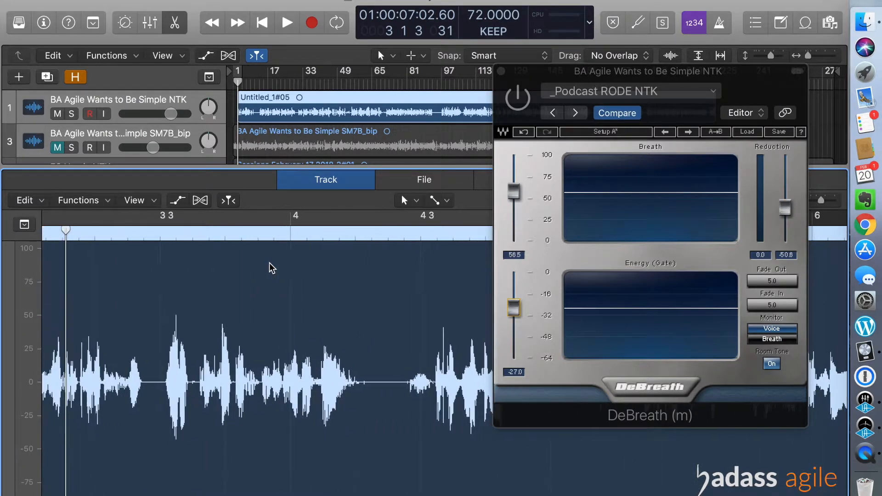
pyautogui.press('super+Right')
pyautogui.press('super+Right')
pyautogui.press('super+Right')
pyautogui.hscroll(4, 350, 398)
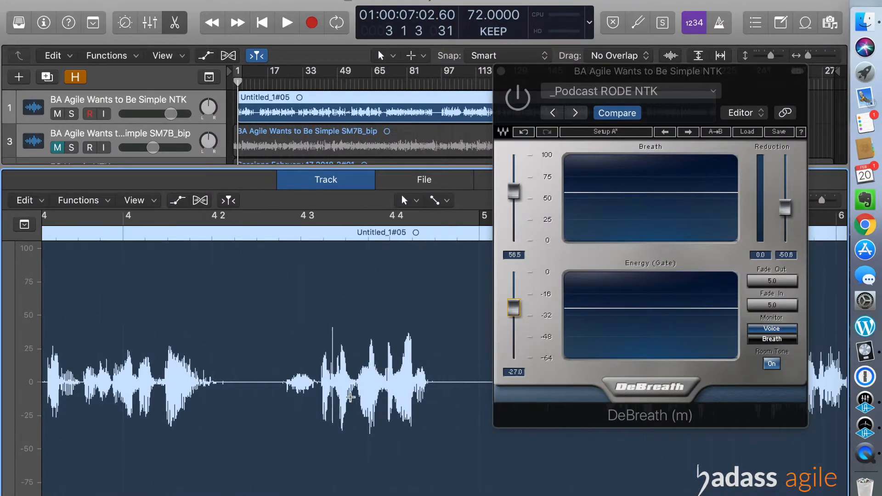
pyautogui.moveTo(279, 400); pyautogui.dragTo(317, 390)
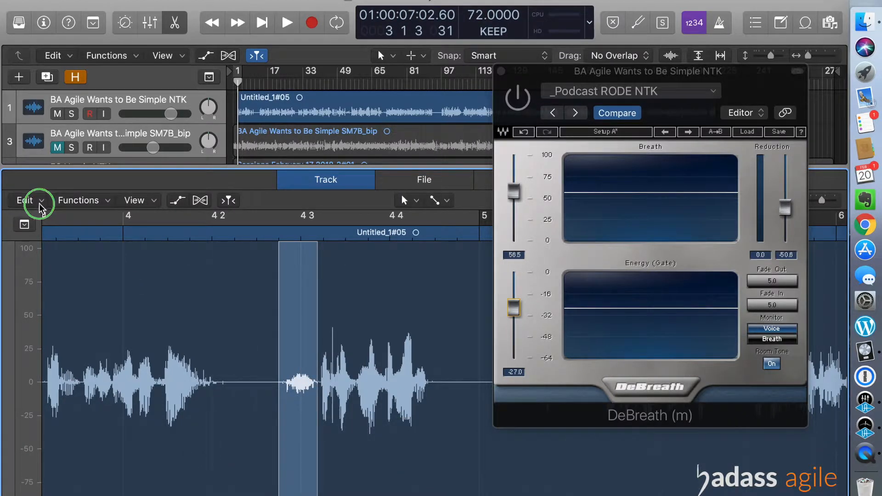
pyautogui.click(41, 201)
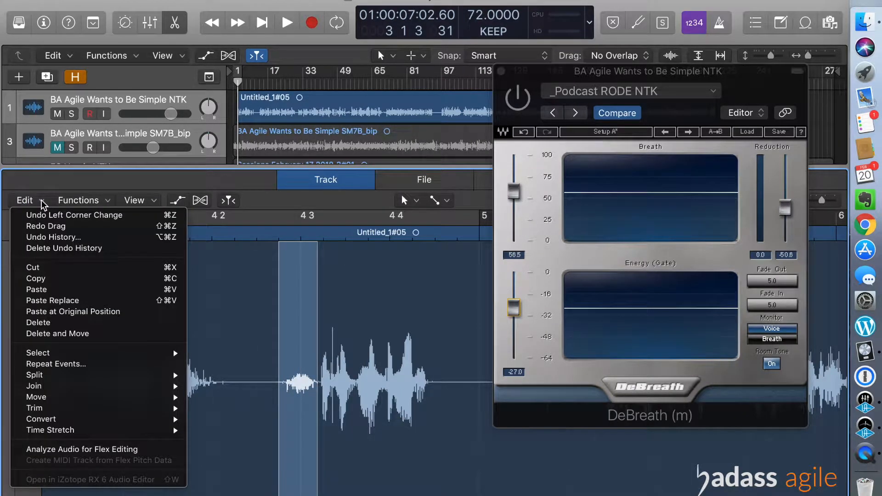
pyautogui.click(69, 334)
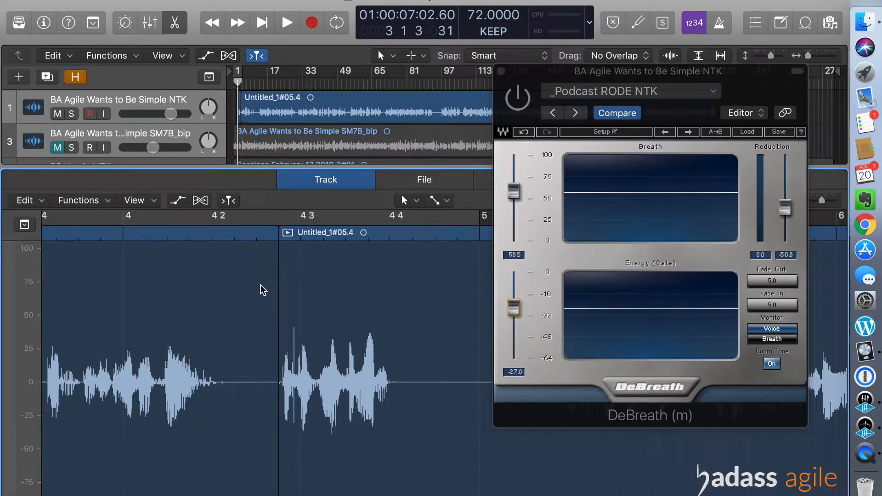
# - Move the Untitled_1#05.4 region slightly earlier and play across its join with the preceding region
pyautogui.moveTo(299, 311); pyautogui.dragTo(296, 311)
pyautogui.click(253, 317)
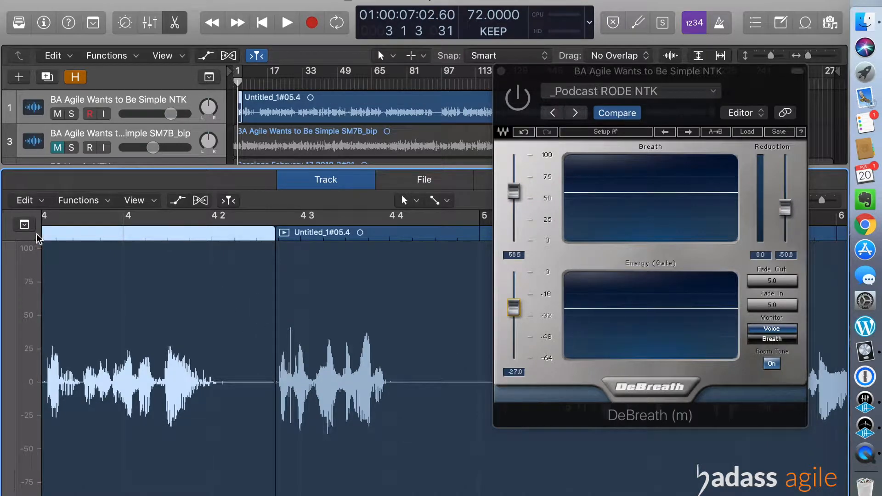
pyautogui.press('space')
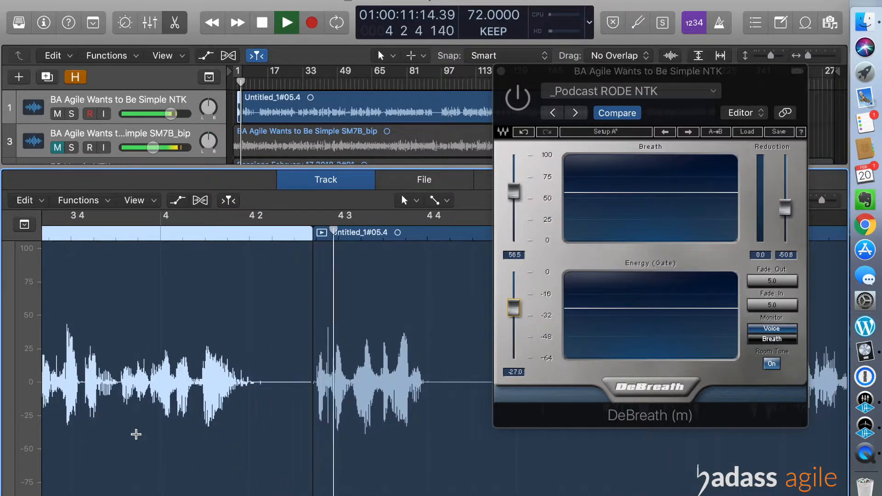
pyautogui.press('space')
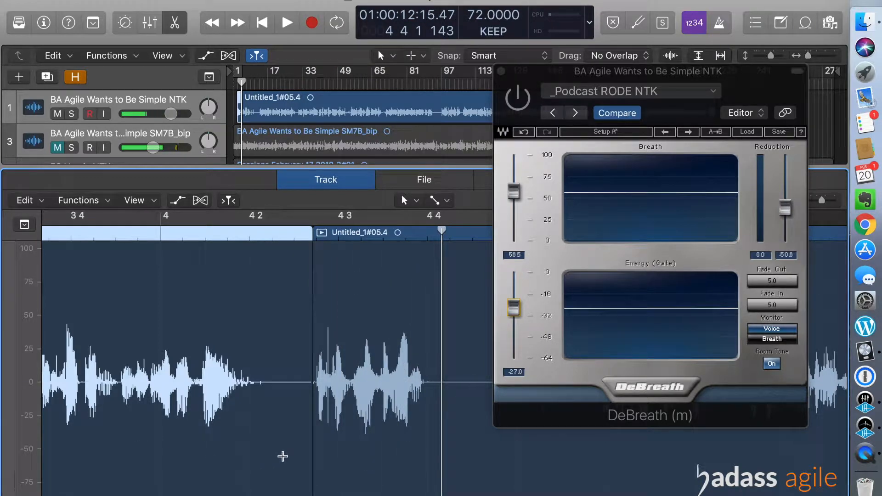
# - Replay from about bar 3 beat 3 across the join into bar 5 to check the edit
pyautogui.hscroll(-3, 261, 299)
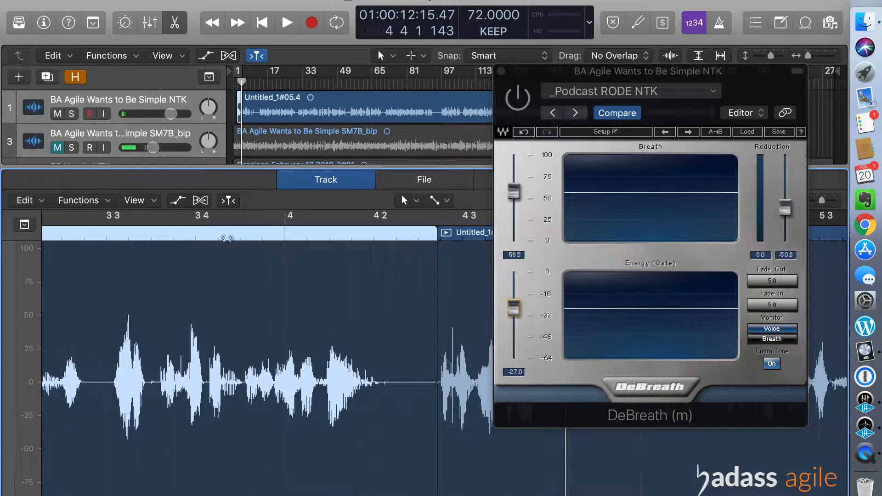
pyautogui.moveTo(225, 237); pyautogui.dragTo(134, 237)
pyautogui.press('space')
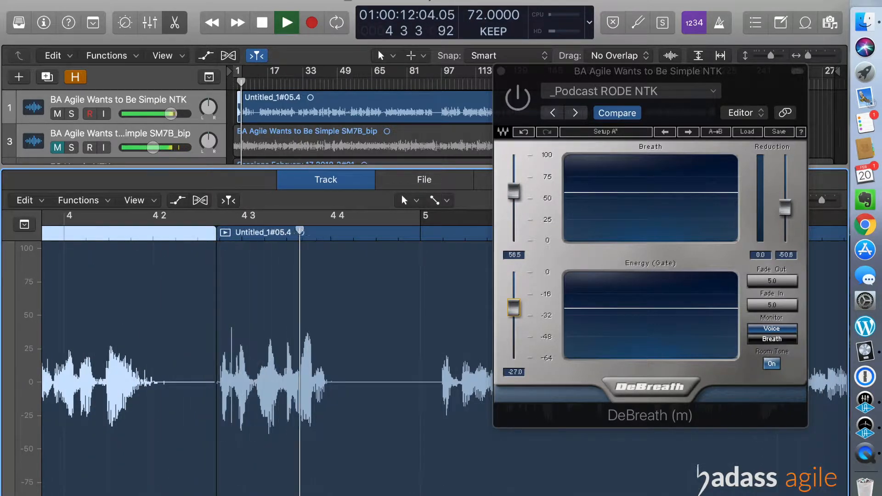
pyautogui.press('space')
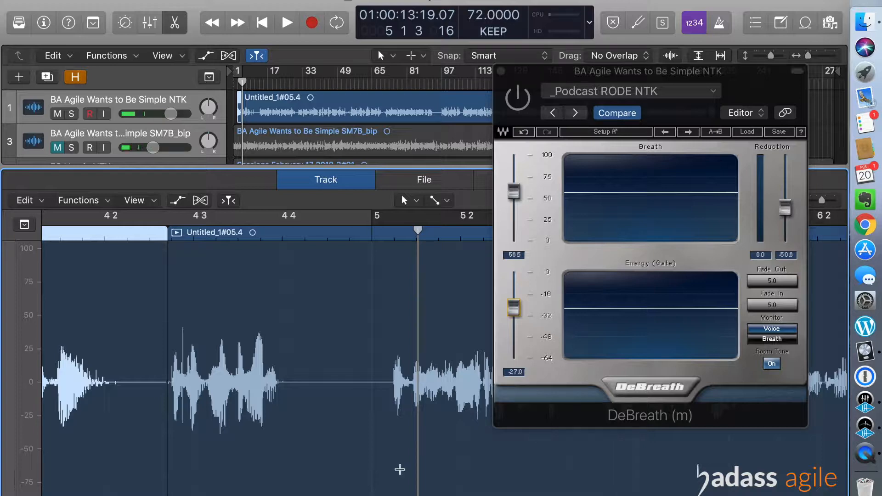
# - Play from about bar 5 beat 2 through the breath at beat 3 to hear it in context
pyautogui.hscroll(4, 401, 463)
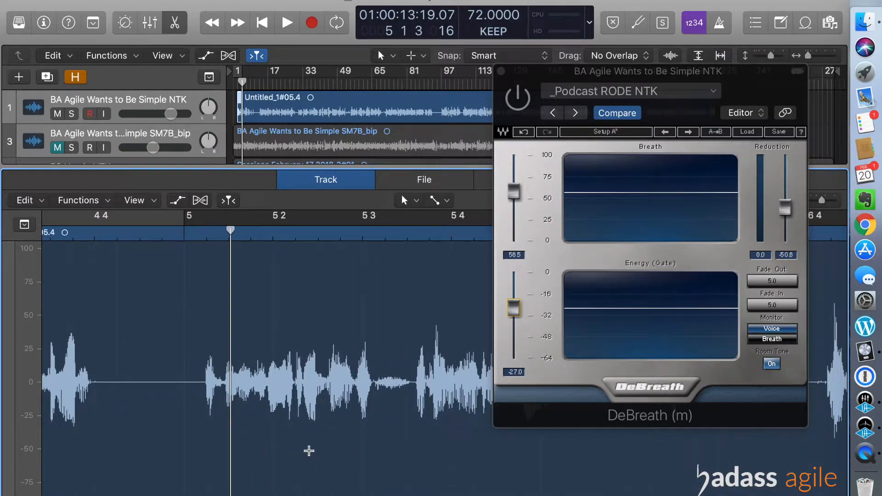
pyautogui.hscroll(4, 343, 462)
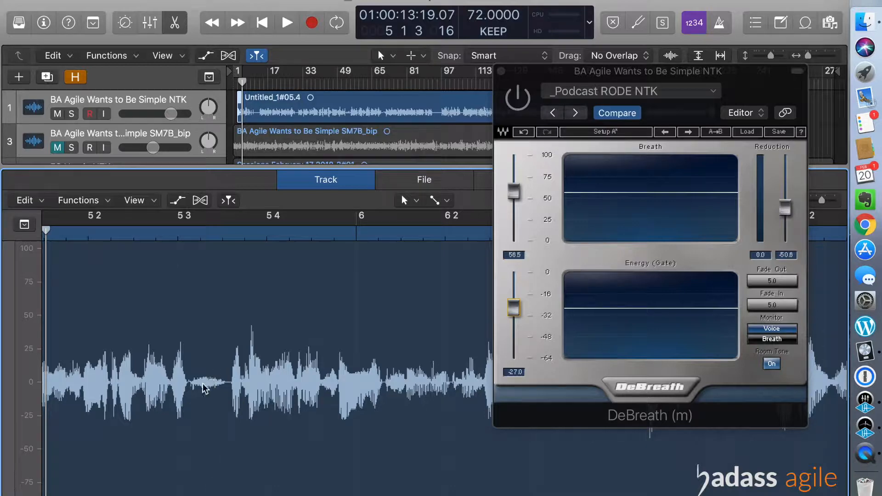
pyautogui.press('super+Right')
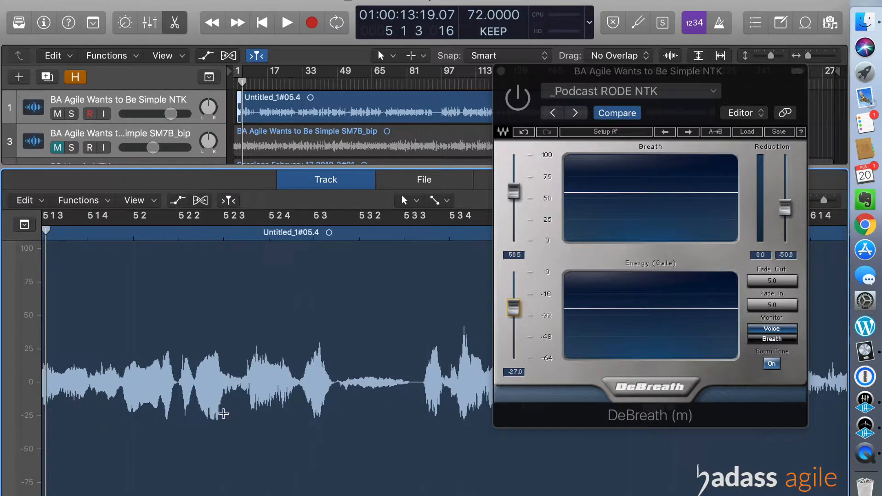
pyautogui.click(182, 233)
pyautogui.press('space')
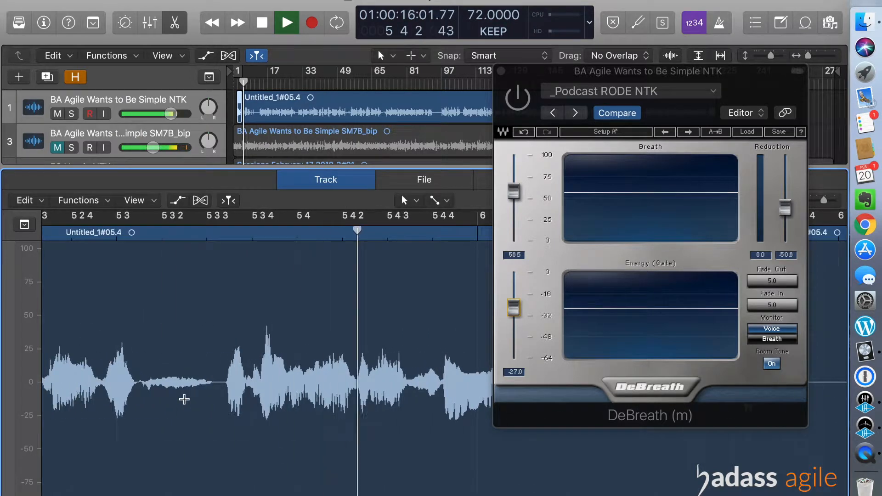
pyautogui.press('space')
# - Delete the breath just after bar 5 beat 3 in the Untitled_1#05.4 region with Delete and Move
pyautogui.moveTo(136, 391); pyautogui.dragTo(224, 401)
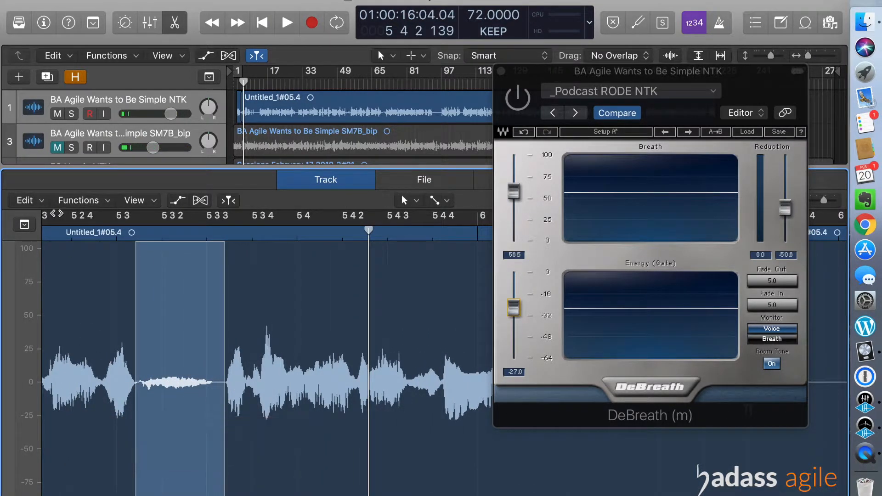
pyautogui.click(44, 200)
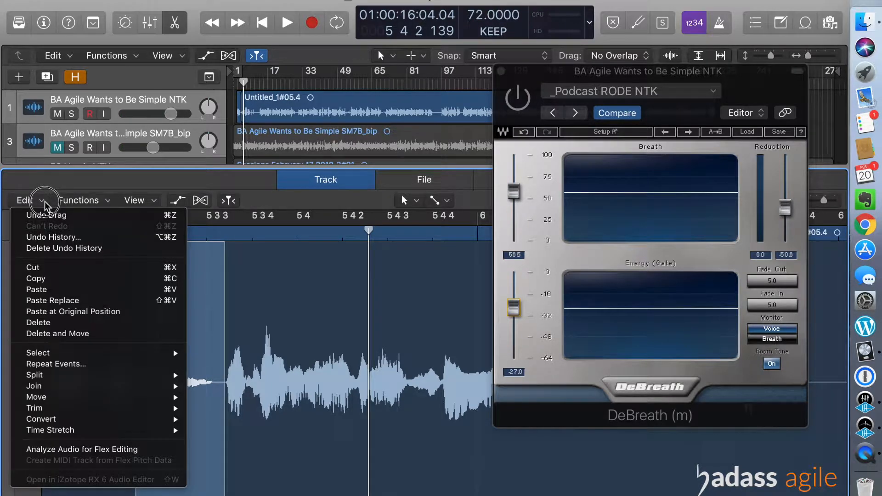
pyautogui.click(68, 333)
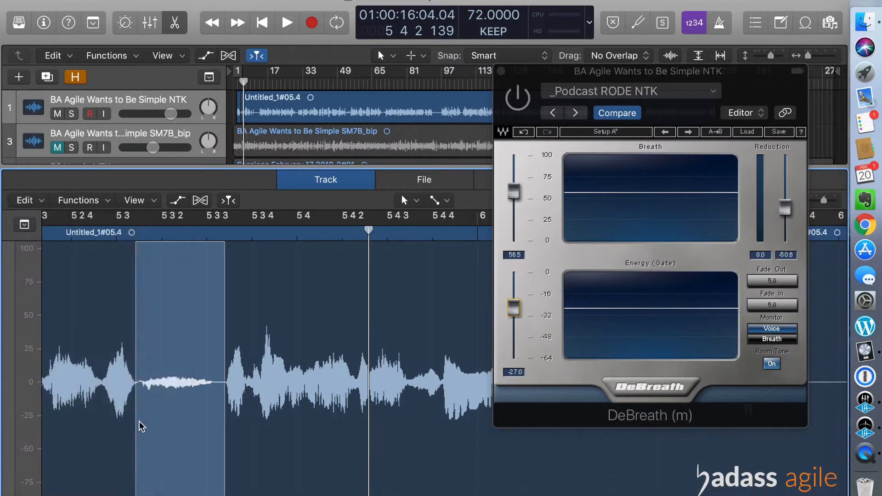
# - Play twice from about bar 5 beat 2 across the join at beat 3 to check the edit
pyautogui.hscroll(-5, 161, 384)
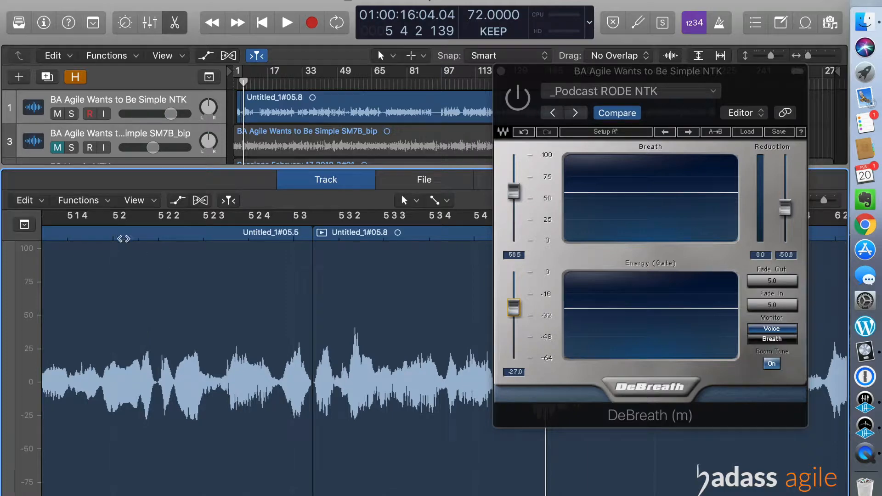
pyautogui.click(120, 236)
pyautogui.press('space')
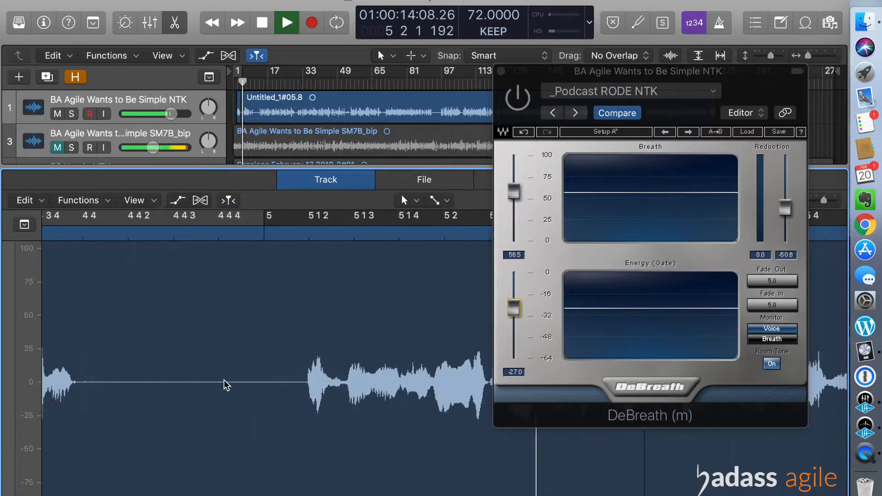
pyautogui.press('space')
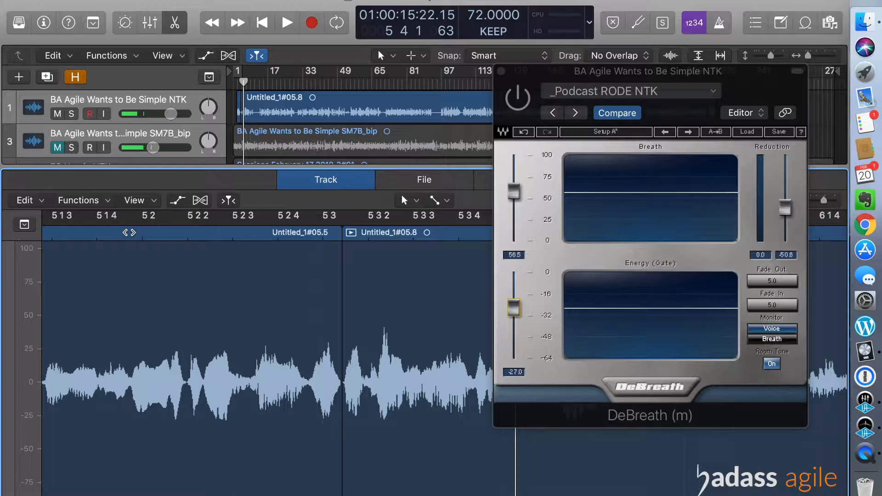
pyautogui.click(129, 233)
pyautogui.press('space')
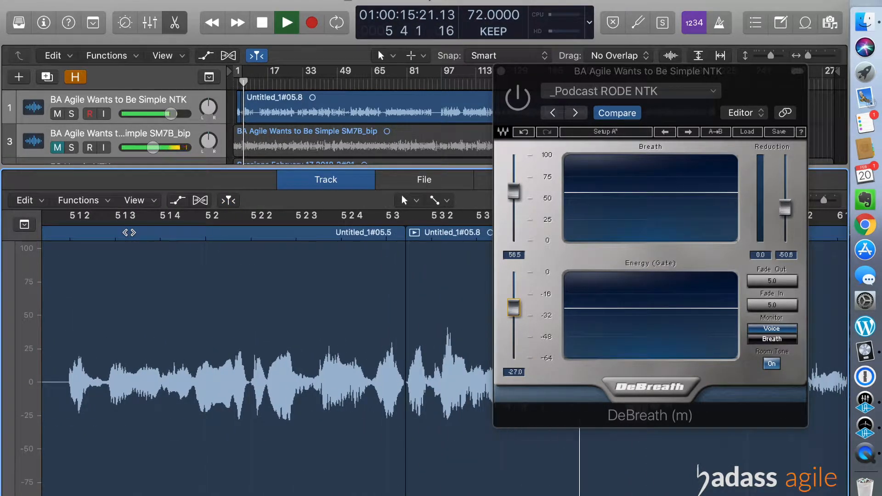
pyautogui.press('space')
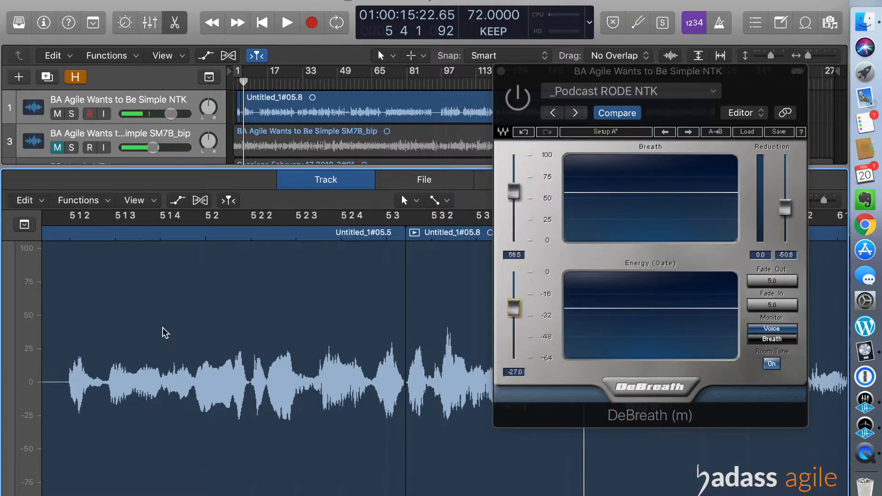
# - Undo the last Delete and Move, and delete the selected breath after bar 5 beat 3 while keeping its gap
pyautogui.hscroll(3, 319, 351)
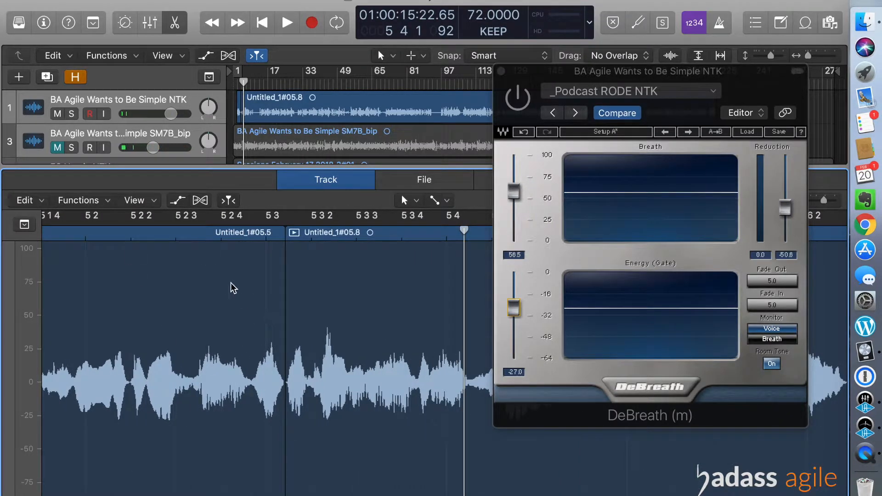
pyautogui.click(44, 201)
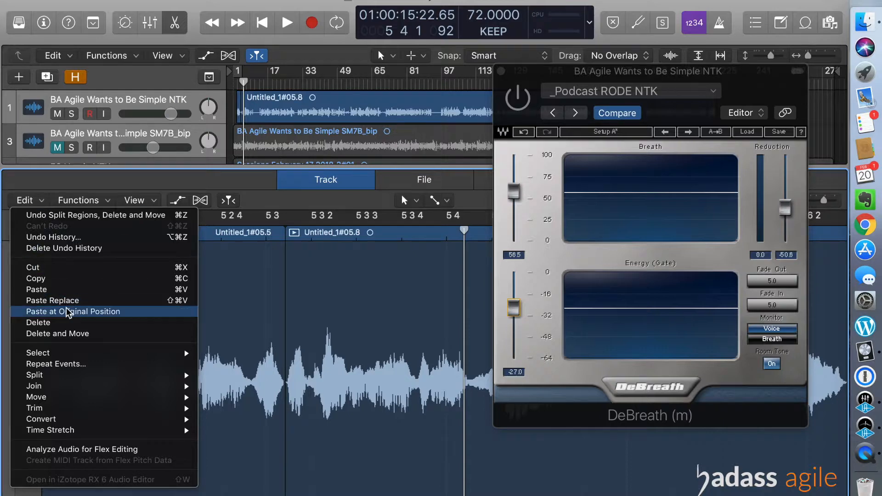
pyautogui.click(248, 178)
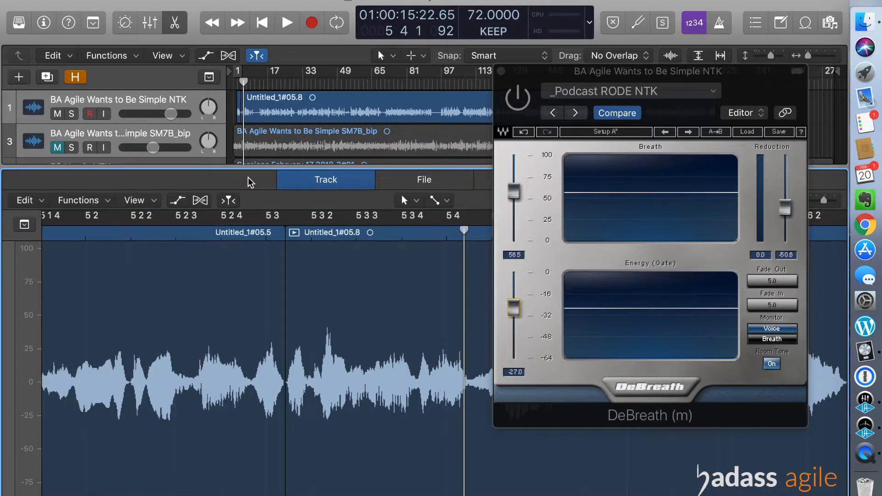
pyautogui.press('super+z')
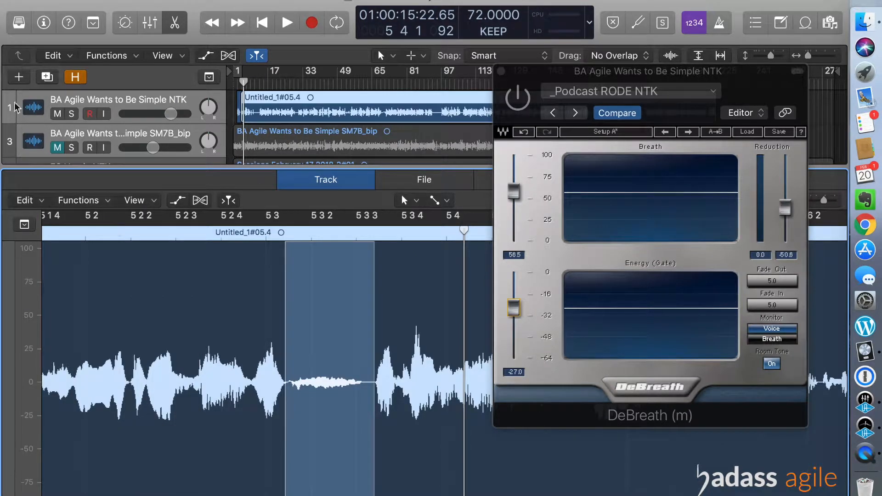
pyautogui.click(40, 201)
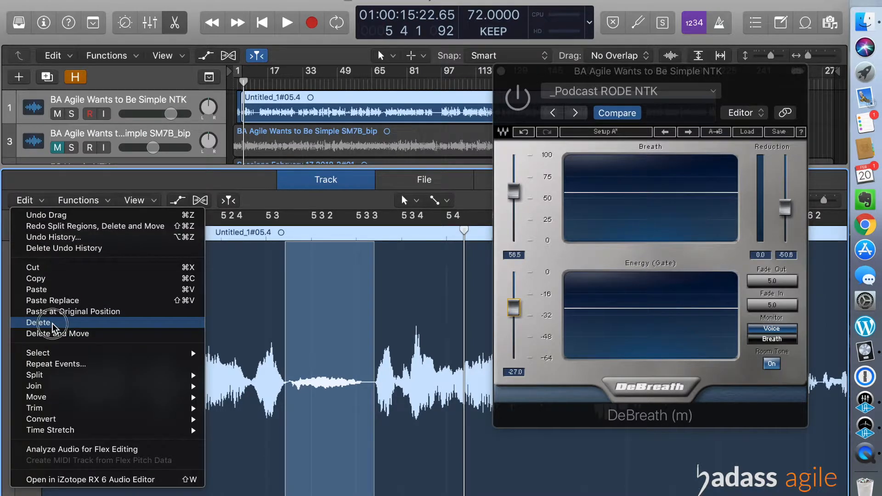
pyautogui.click(152, 336)
# - Play from about bar 5 beat 2 across the gap after beat 3 to hear how the pause sounds
pyautogui.click(117, 221)
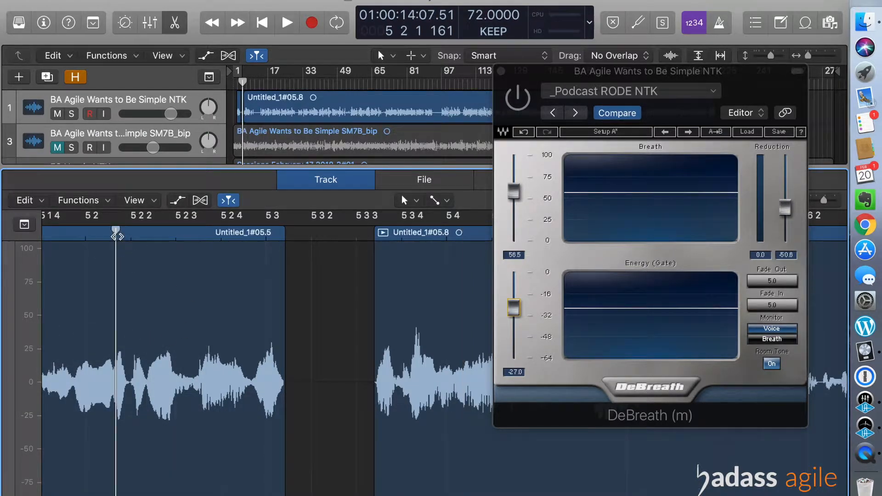
pyautogui.press('space')
pyautogui.hscroll(4, 110, 278)
pyautogui.hscroll(5, 108, 282)
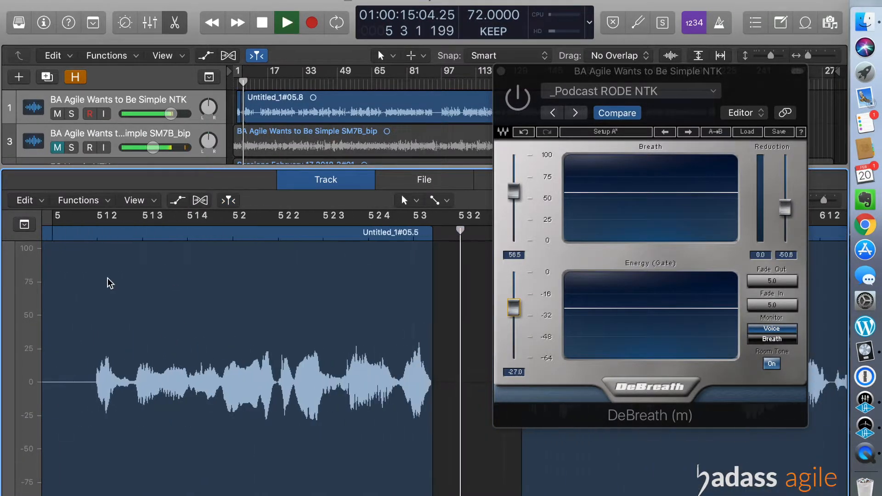
pyautogui.press('space')
pyautogui.hscroll(1, 138, 296)
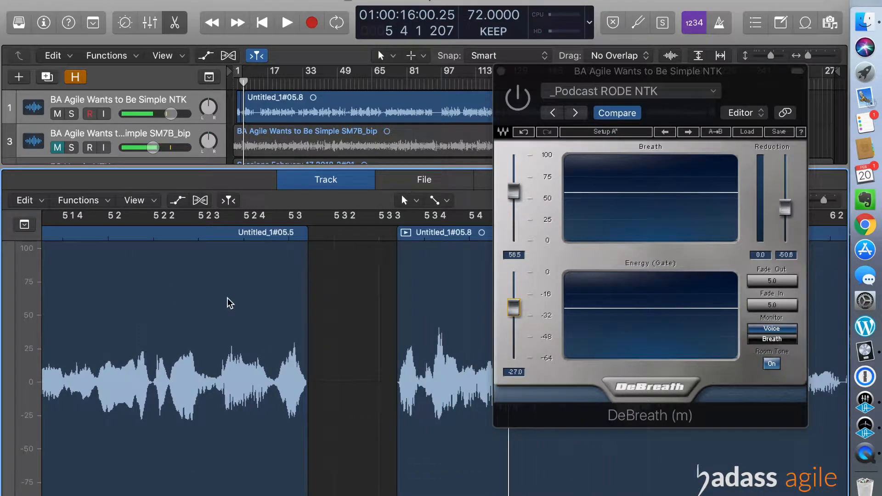
# - Extend the Untitled_1#05.5 region's end slightly, and add a short fade-out there and a short fade-in at the start of Untitled_1#05.8
pyautogui.moveTo(307, 452); pyautogui.dragTo(314, 451)
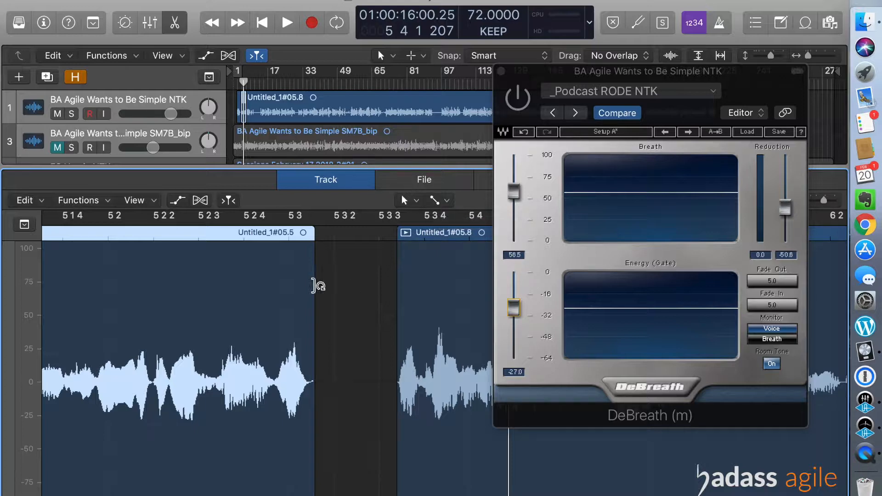
pyautogui.click(305, 282)
pyautogui.moveTo(305, 282); pyautogui.dragTo(302, 281)
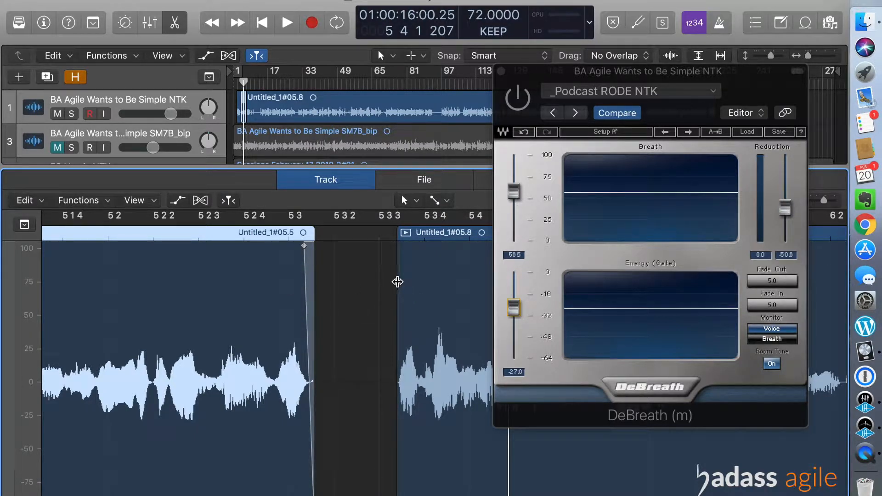
pyautogui.click(397, 282)
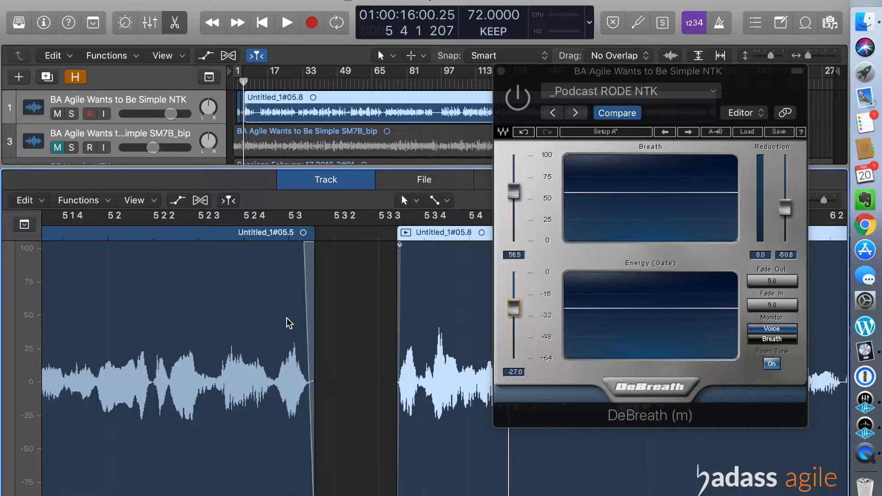
# - Replay the passage leading into bar 5 and across the faded gap to check the transition
pyautogui.hscroll(-3, 257, 320)
pyautogui.click(173, 235)
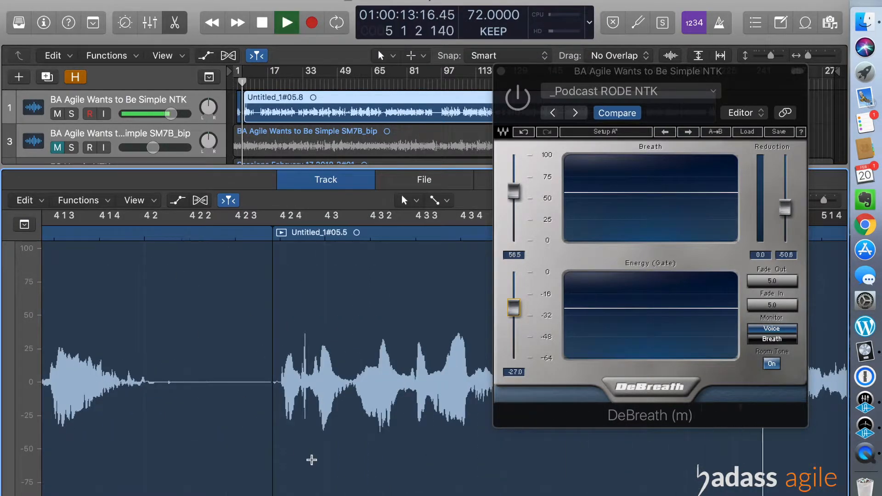
pyautogui.hscroll(10, 311, 460)
pyautogui.hscroll(-10, 311, 460)
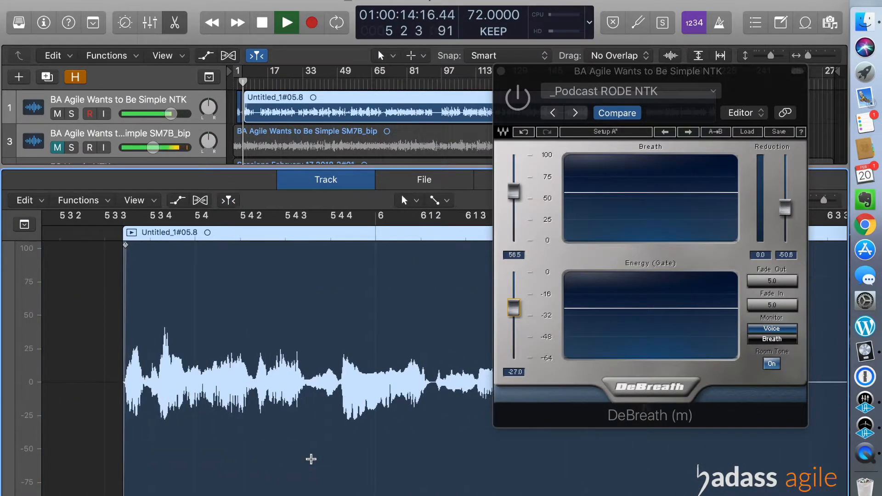
pyautogui.press('space')
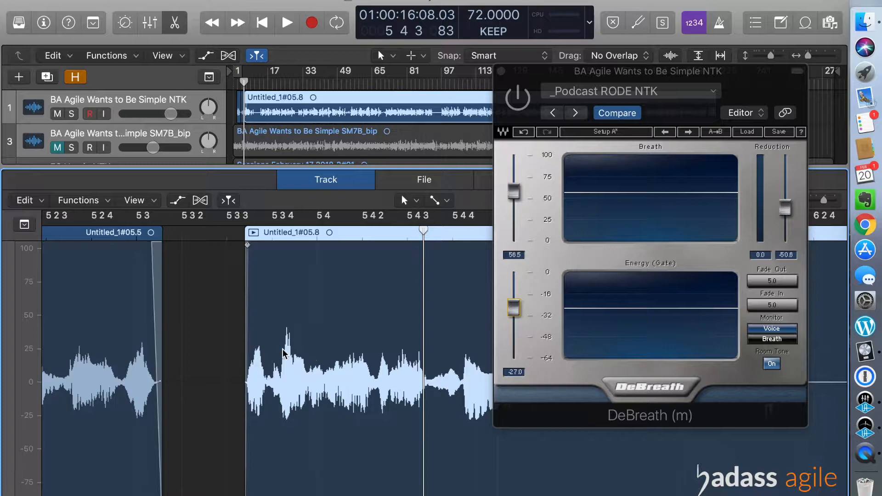
# - Close the DeBreath window and listen to the Untitled_1#05.8 region from about bar 9 beat 2 to bar 11
pyautogui.click(501, 71)
pyautogui.hscroll(10, 547, 468)
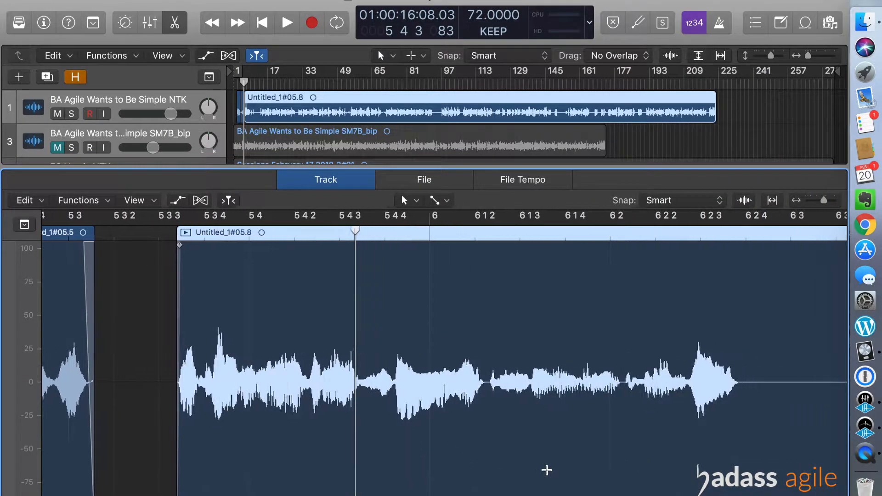
pyautogui.scroll(-5, 572, 487)
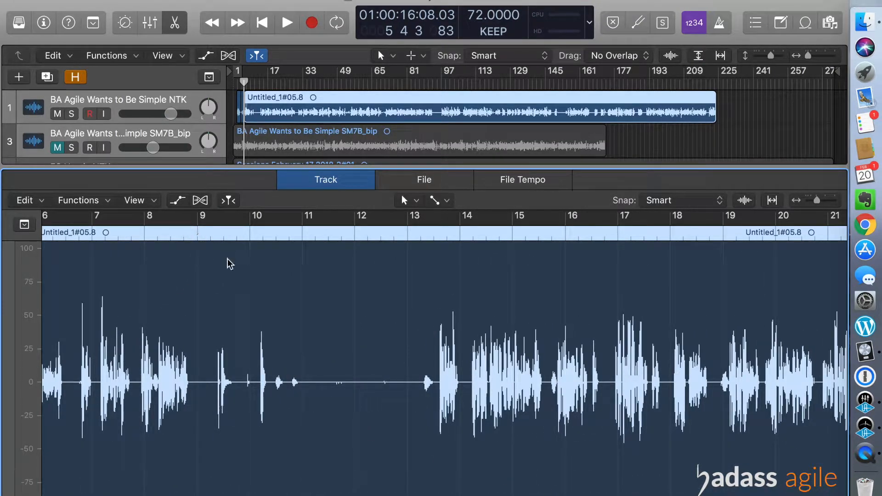
pyautogui.click(222, 233)
pyautogui.press('space')
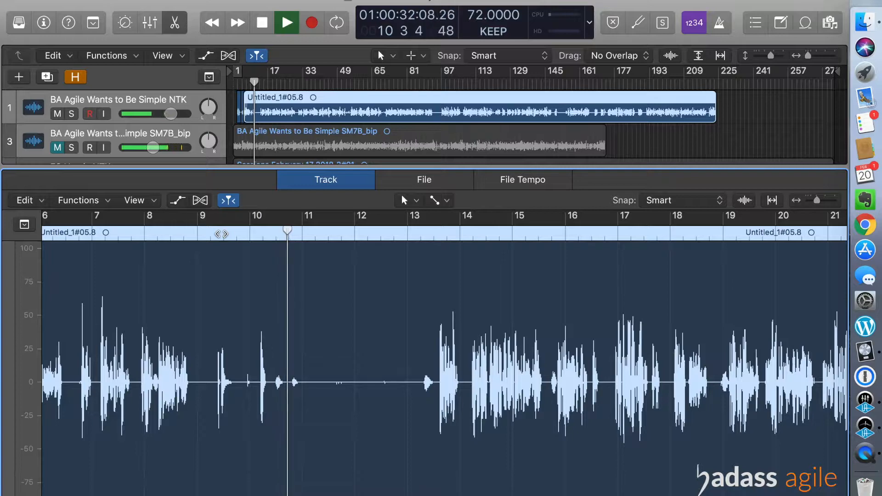
pyautogui.press('space')
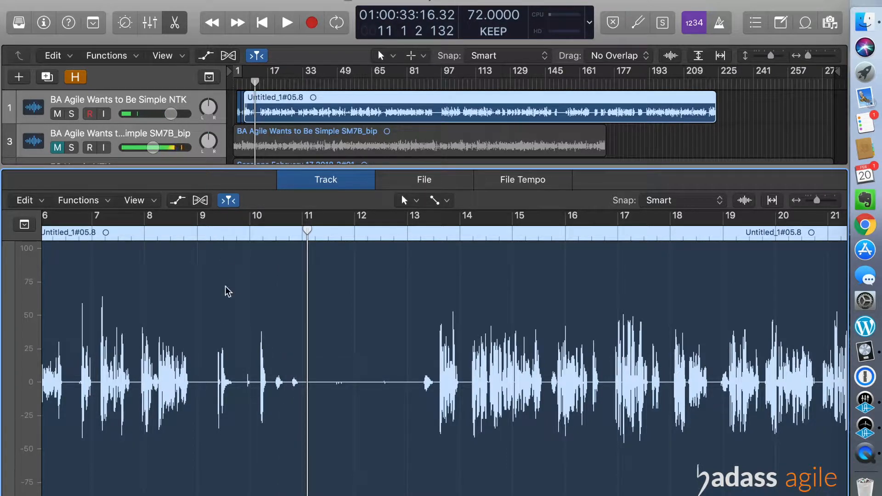
# - Delete the unwanted section from about bar 9 beat 2 to bar 13 in Untitled_1#05.8 and close the gap with Delete and Move
pyautogui.moveTo(211, 392); pyautogui.dragTo(407, 403)
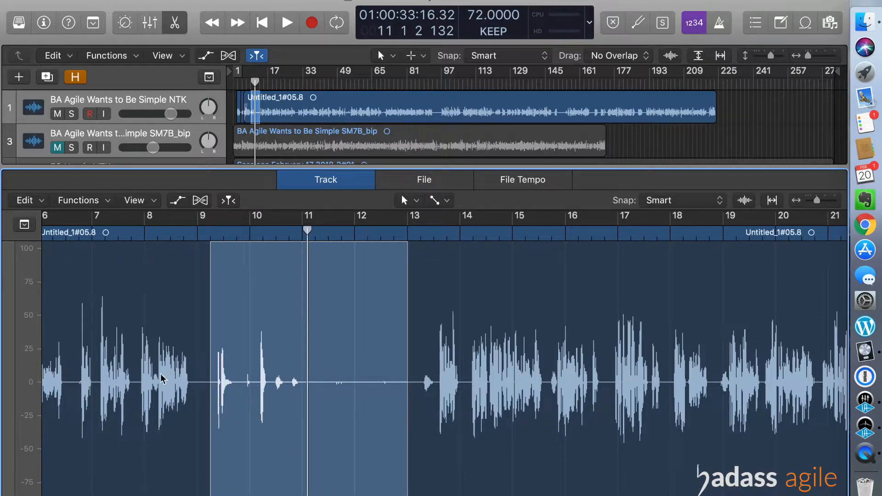
pyautogui.click(42, 201)
pyautogui.click(85, 334)
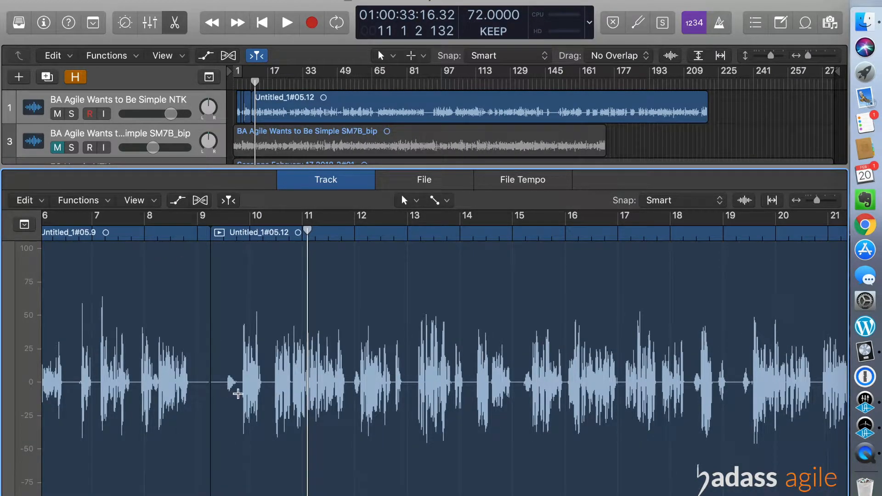
# - Delete the isolated breath between about bar 9 beats 2 and 4 in Untitled_1#05.12 with Delete and Move
pyautogui.moveTo(237, 394); pyautogui.dragTo(217, 394)
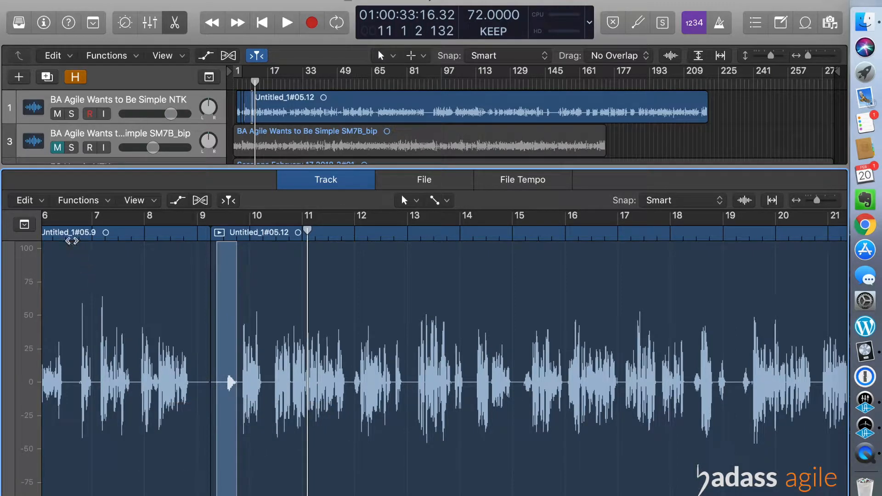
pyautogui.click(41, 201)
pyautogui.click(79, 335)
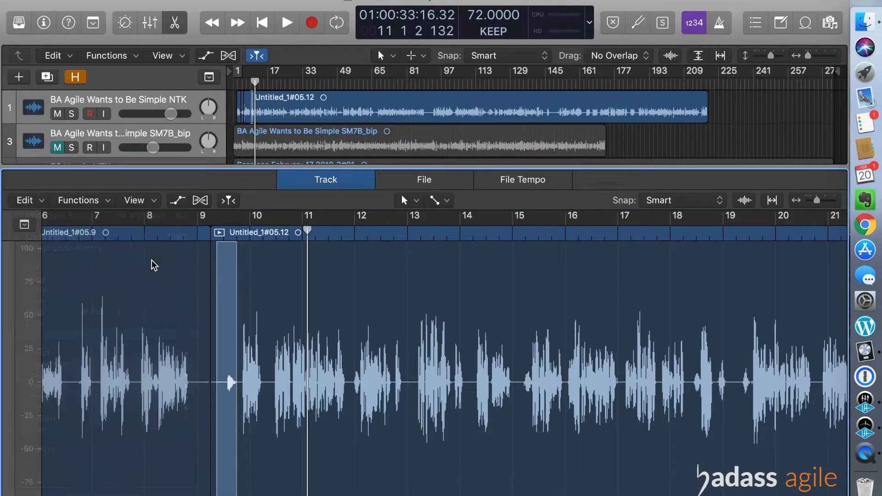
# - Play from about bar 7 beat 3 across the new joins in bar 9 to check both cuts
pyautogui.click(127, 240)
pyautogui.press('space')
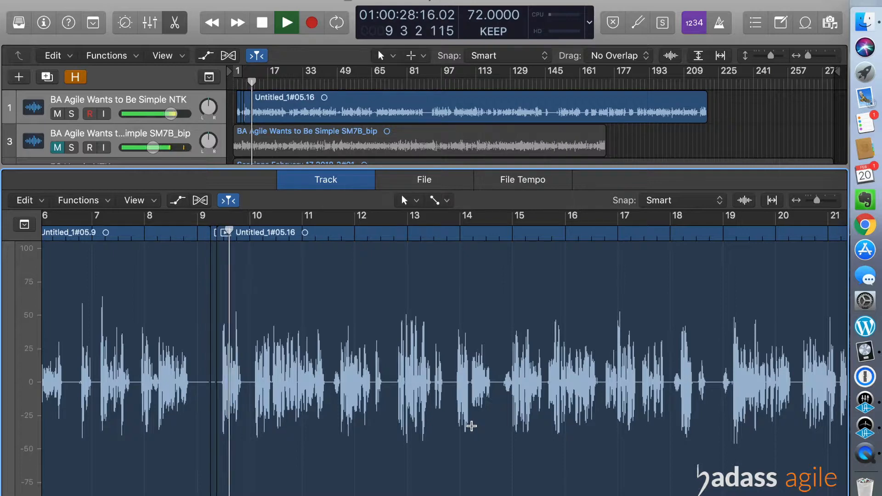
pyautogui.press('space')
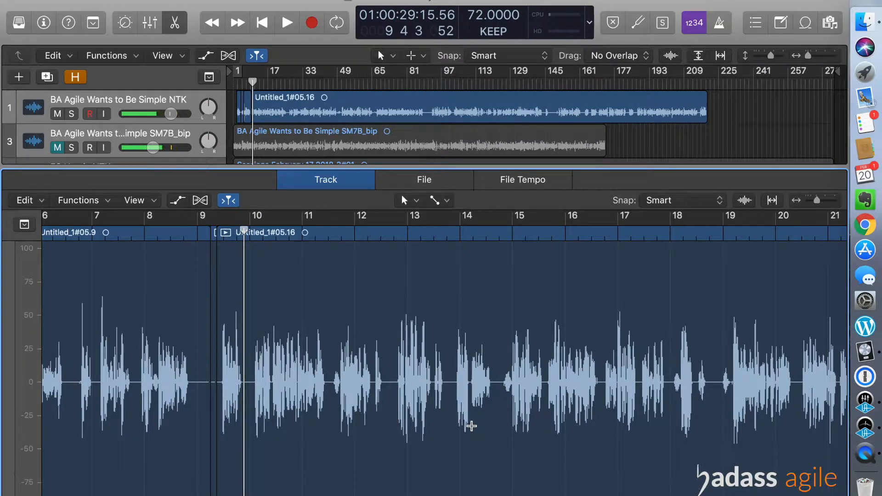
# - Enlarge the tracks area and increase the height of the BA Agile Wants to Be Simple NTK track to show its edited regions in detail
pyautogui.hscroll(10, 758, 442)
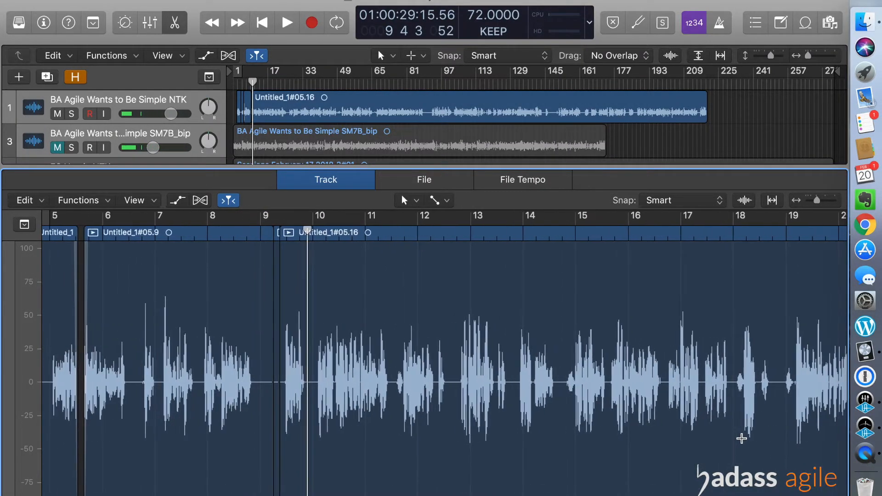
pyautogui.hscroll(20, 742, 438)
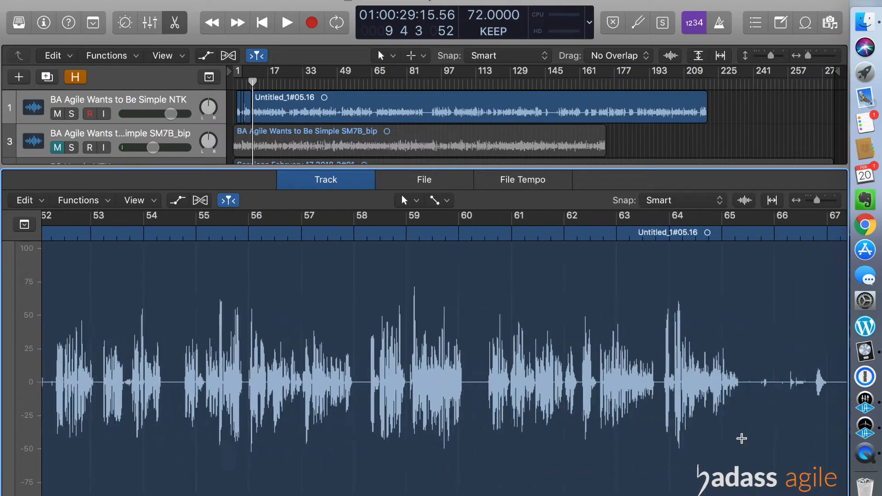
pyautogui.hscroll(-20, 740, 437)
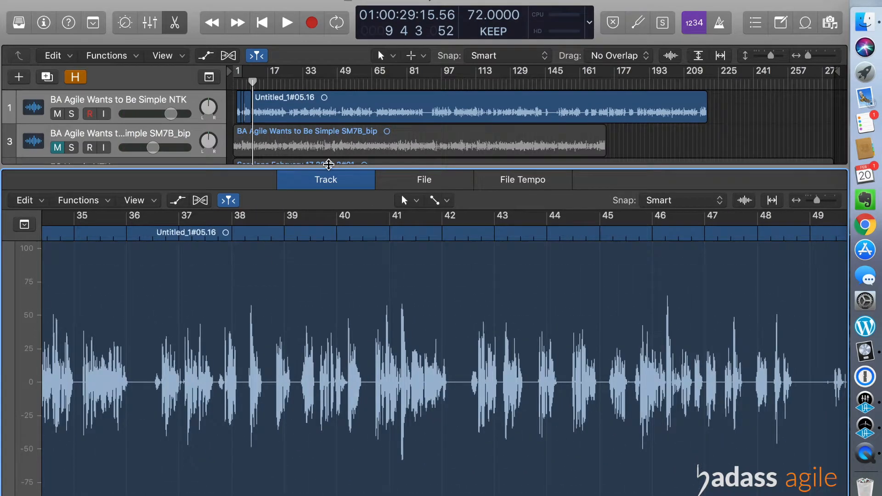
pyautogui.moveTo(322, 165); pyautogui.dragTo(328, 288)
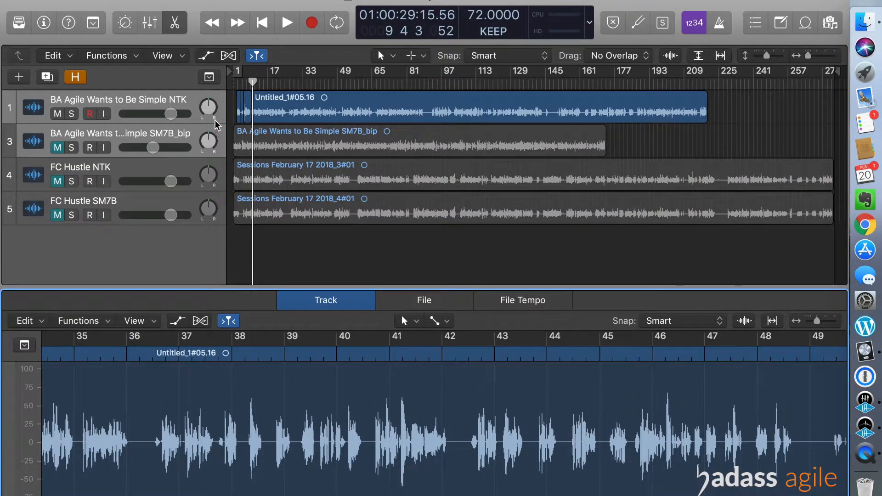
pyautogui.moveTo(218, 129); pyautogui.dragTo(226, 223)
pyautogui.scroll(5, 447, 181)
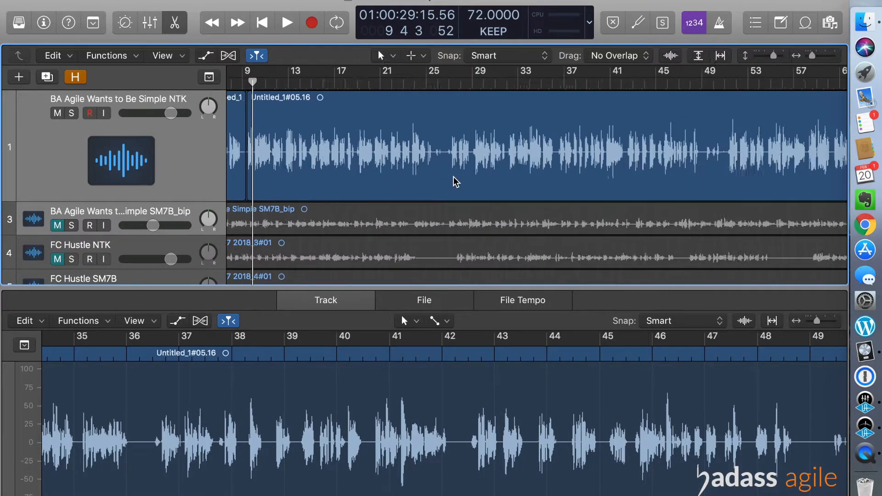
pyautogui.hscroll(-4, 453, 181)
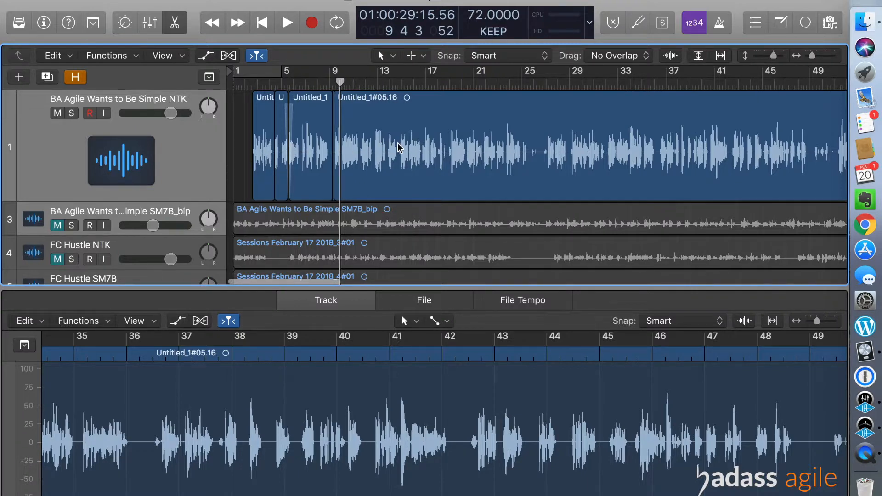
# - Try to move the first region of the NTK track to the project start at bar 1 and undo the move
pyautogui.click(237, 80)
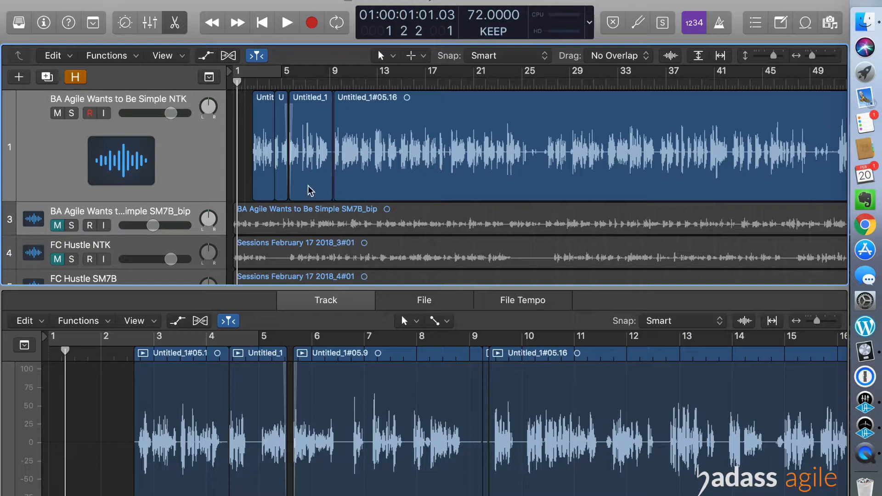
pyautogui.moveTo(266, 183); pyautogui.dragTo(245, 187)
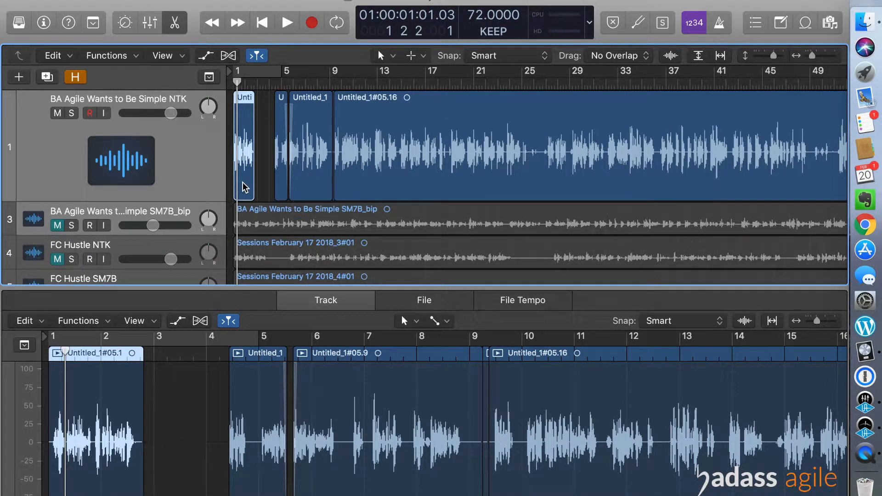
pyautogui.press('super+z')
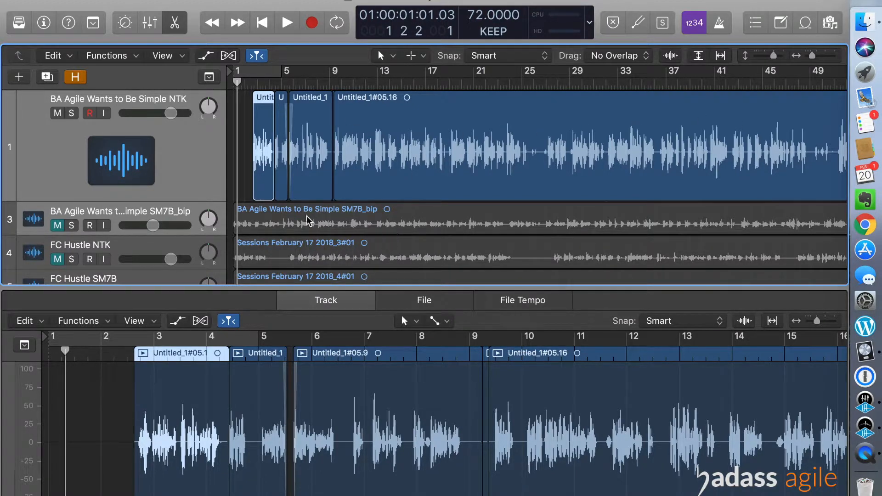
# - Select every region on the BA Agile Wants to Be Simple NTK track without selecting regions on the other tracks
pyautogui.click(402, 161)
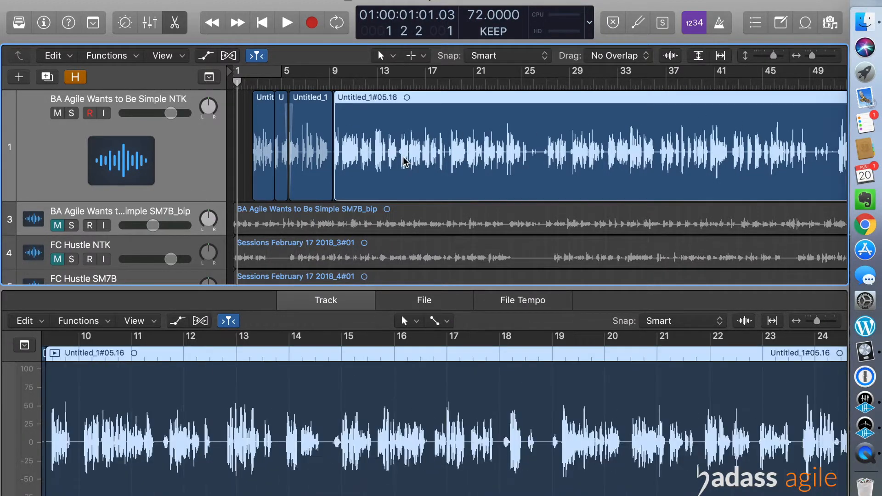
pyautogui.press('super+a')
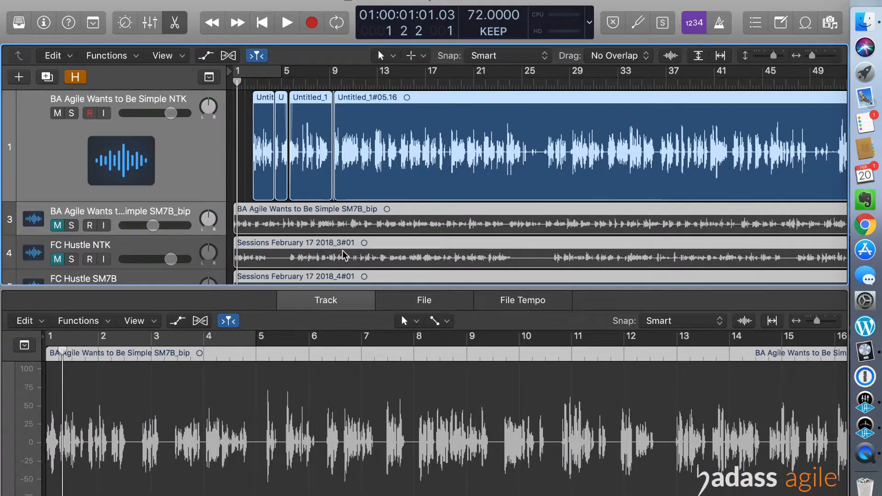
pyautogui.scroll(-3, 311, 228)
pyautogui.click(319, 264)
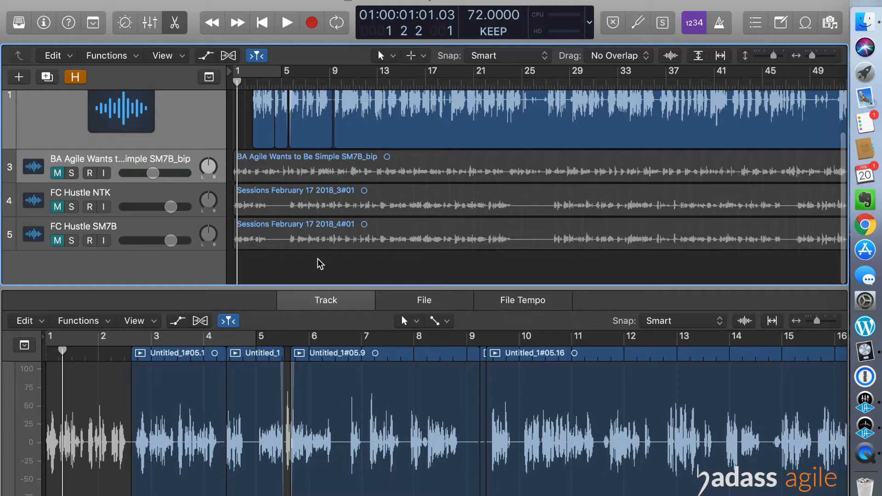
pyautogui.scroll(3, 319, 264)
pyautogui.click(192, 157)
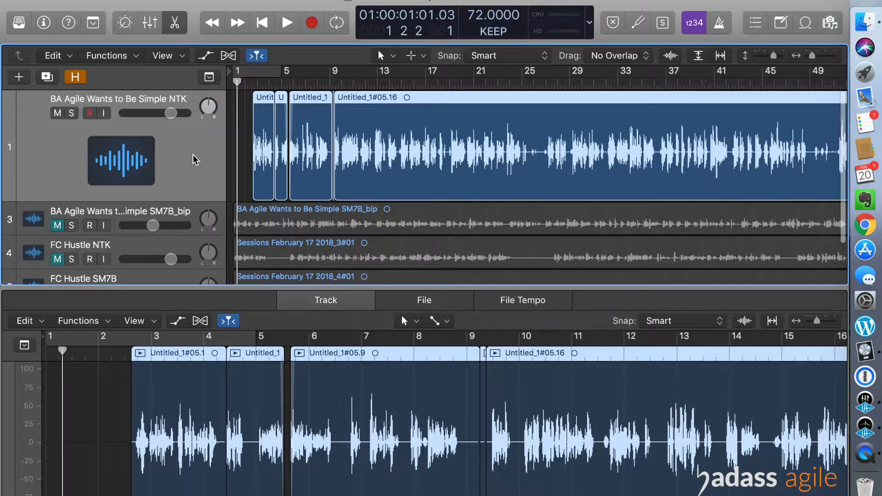
# - Try Bounce Track in Place on the NTK track with Replace Track as the destination, and cancel the bounce
pyautogui.click(108, 0)
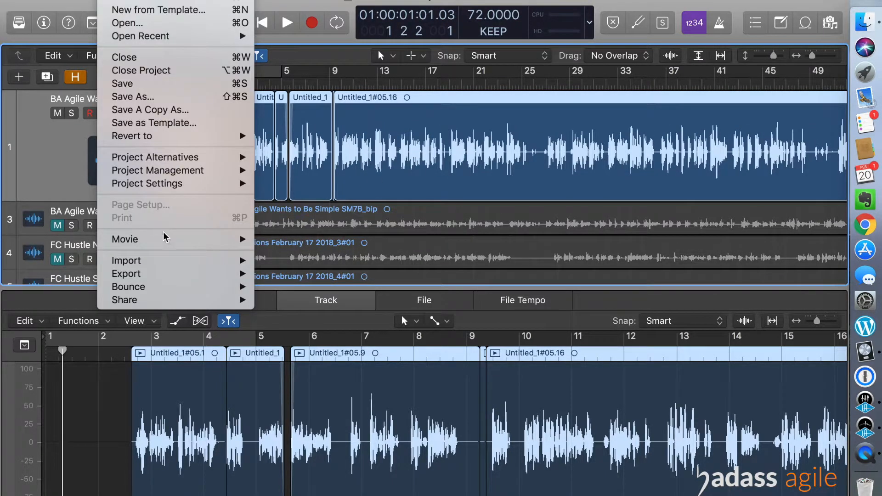
pyautogui.moveTo(174, 293)
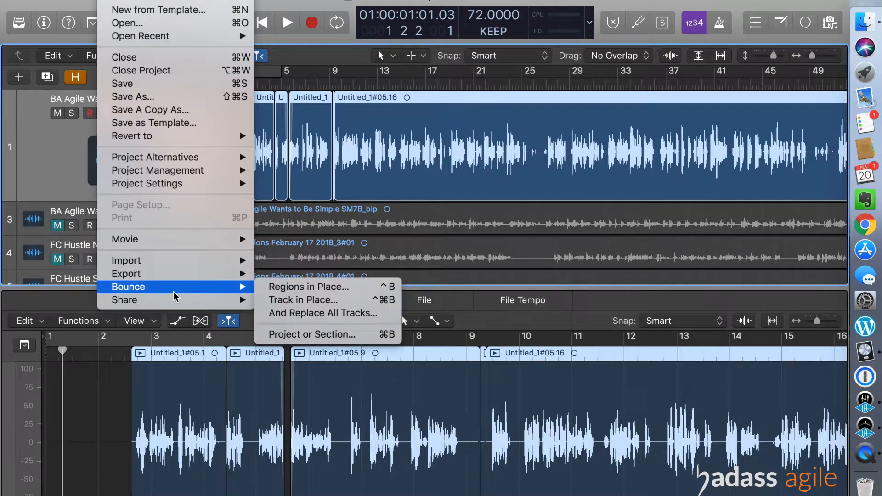
pyautogui.click(303, 303)
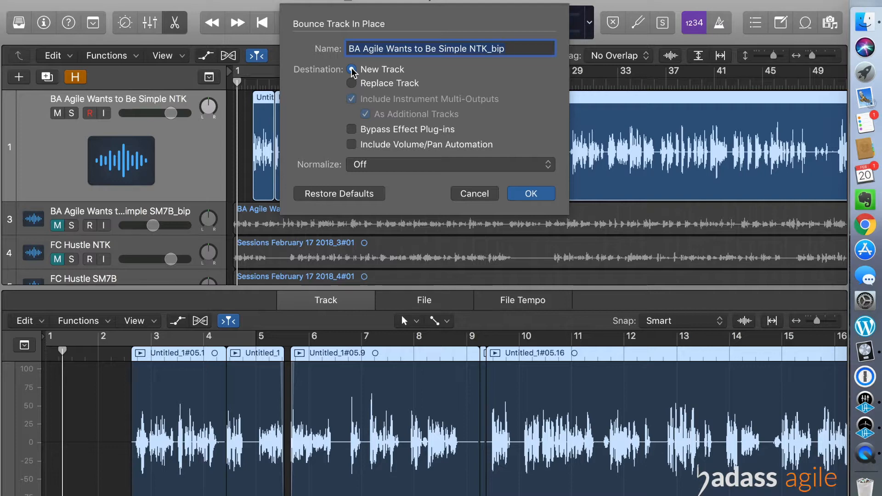
pyautogui.click(353, 84)
pyautogui.click(352, 129)
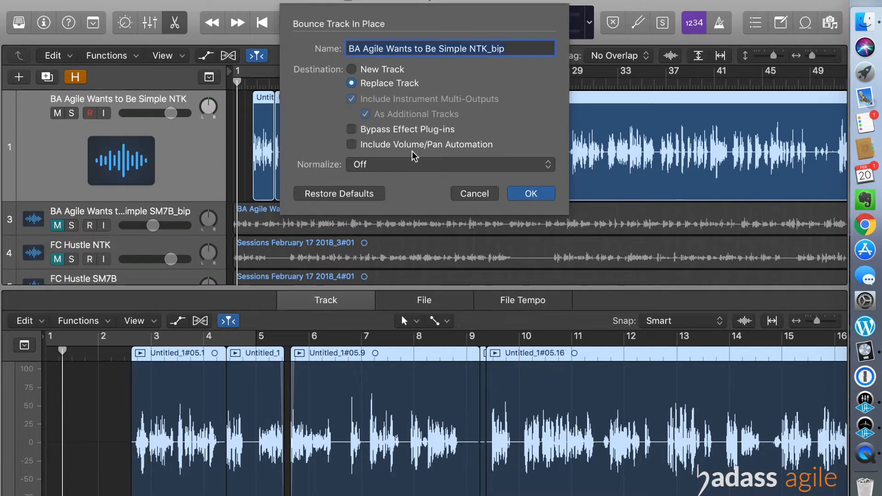
pyautogui.click(479, 194)
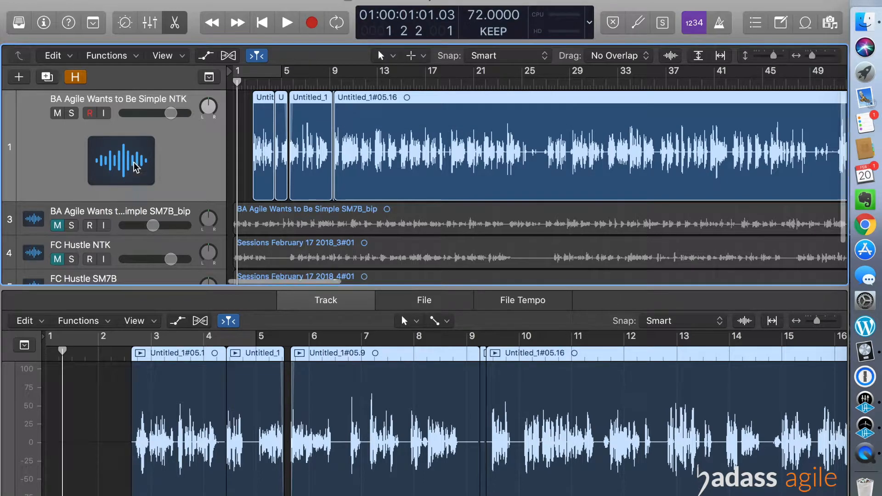
# - Show the mixer and check the DeBreath plug-in's settings on the BA Agile Wants to Be Simple NTK channel
pyautogui.click(151, 23)
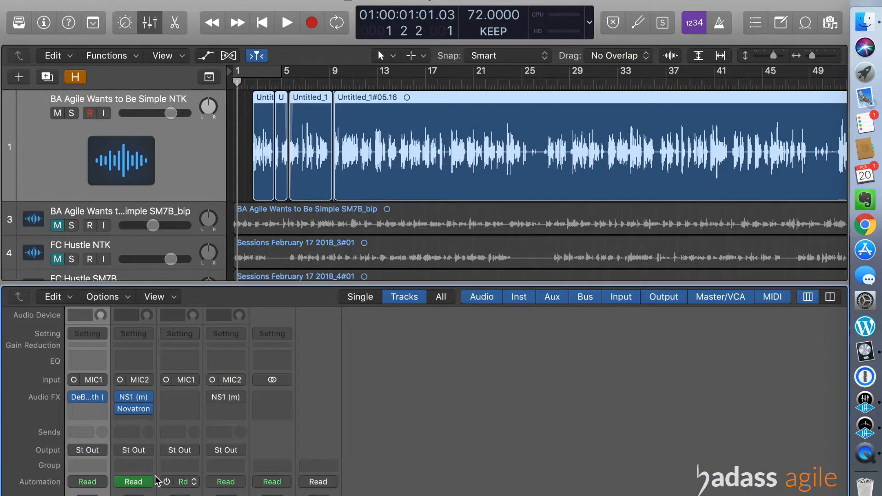
pyautogui.click(89, 398)
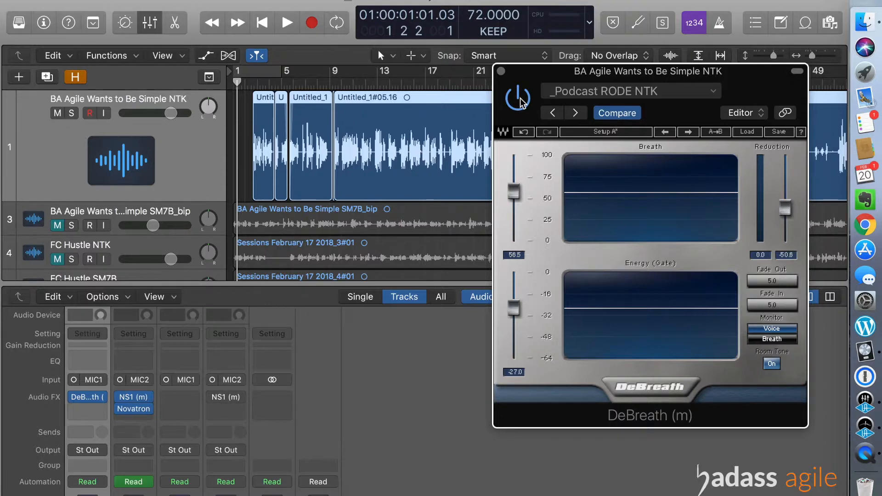
pyautogui.press('super+w')
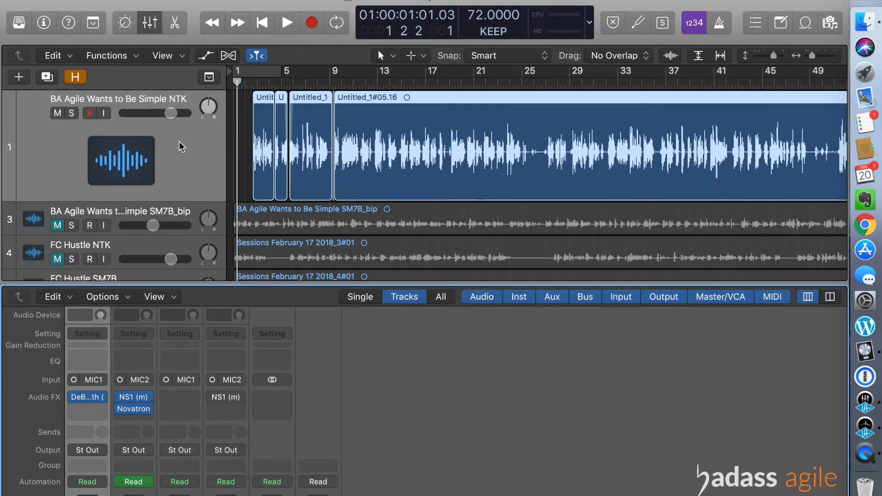
# - Review the Bounce Track in Place options for the NTK track and close them without bouncing
pyautogui.click(107, 1)
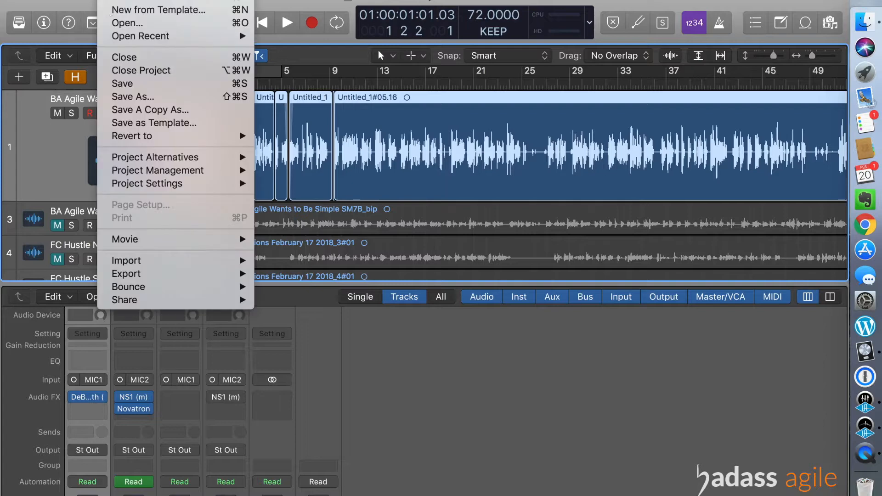
pyautogui.moveTo(161, 288)
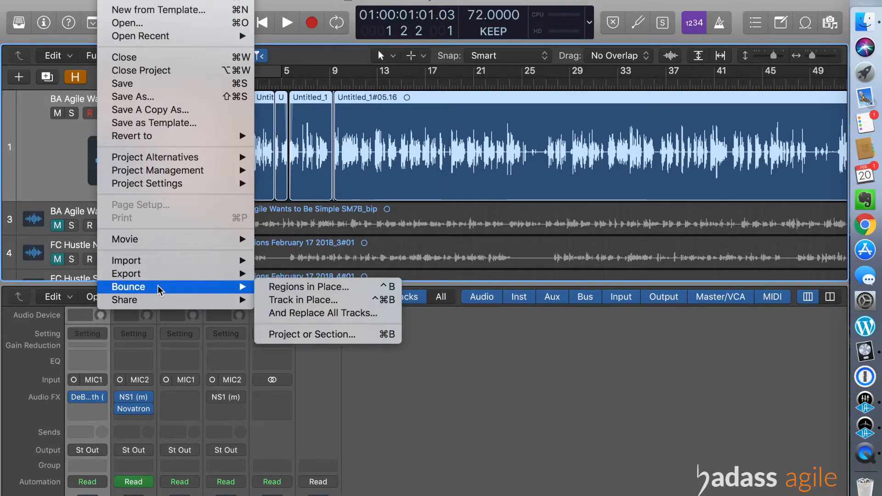
pyautogui.click(326, 304)
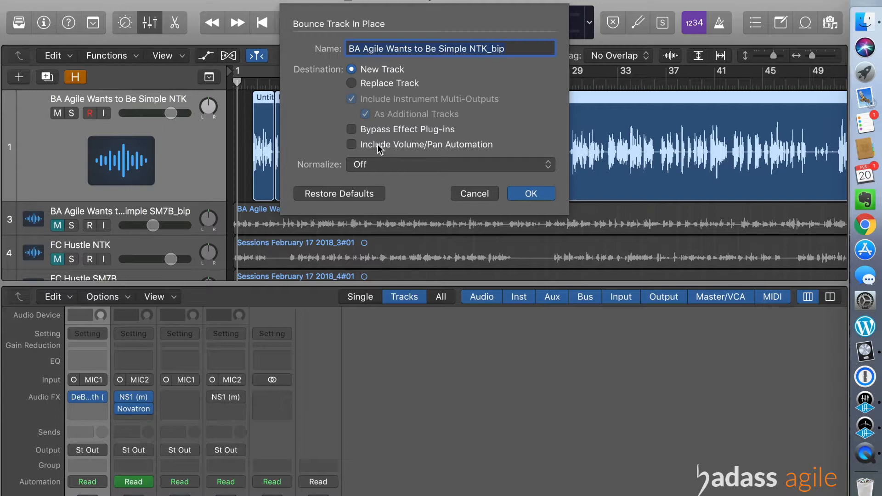
pyautogui.click(487, 194)
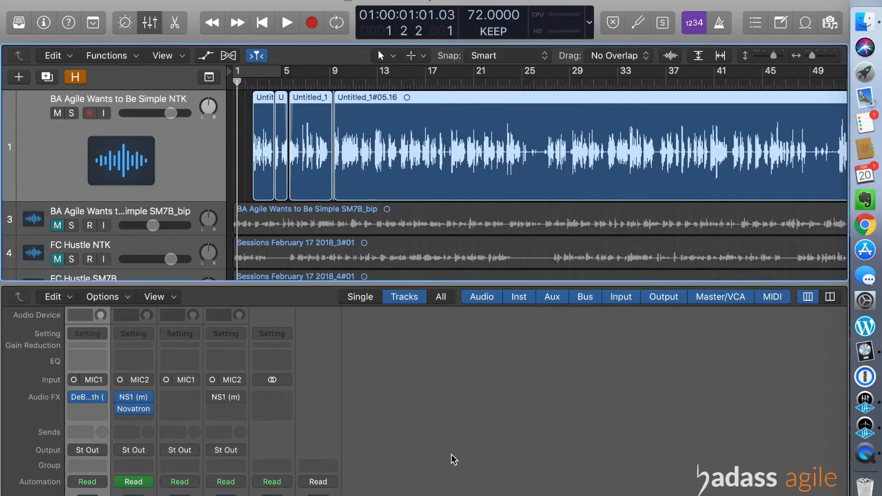
# - Insert the Waves NS1 (m) noise suppressor after DeBreath on the BA Agile Wants to Be Simple NTK channel and reposition its window
pyautogui.scroll(-2, 294, 420)
pyautogui.scroll(-5, 294, 420)
pyautogui.scroll(6, 294, 420)
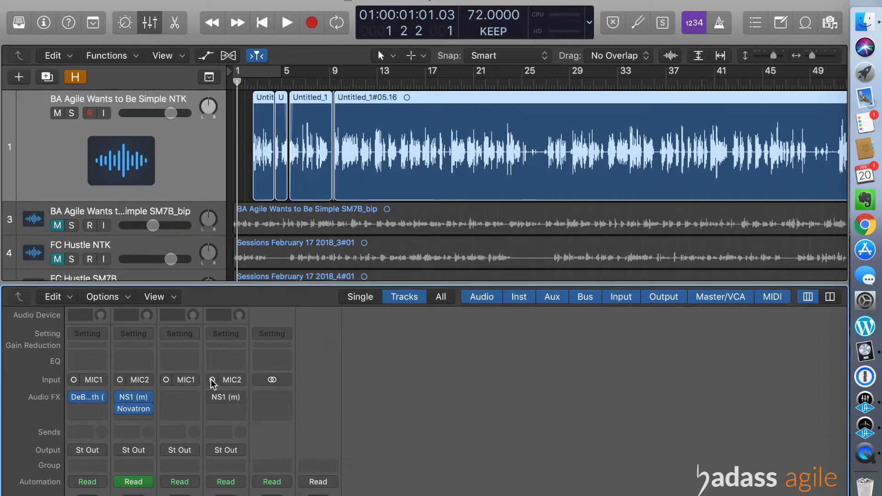
pyautogui.moveTo(127, 404)
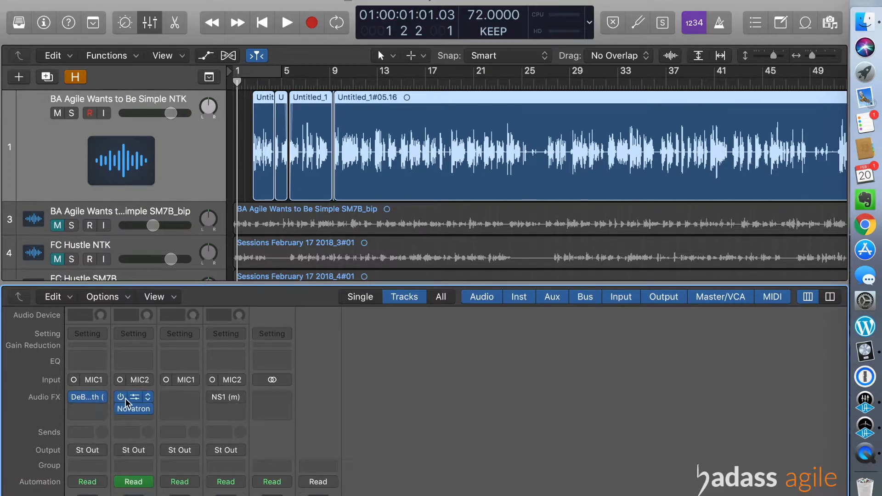
pyautogui.click(100, 409)
pyautogui.moveTo(125, 495)
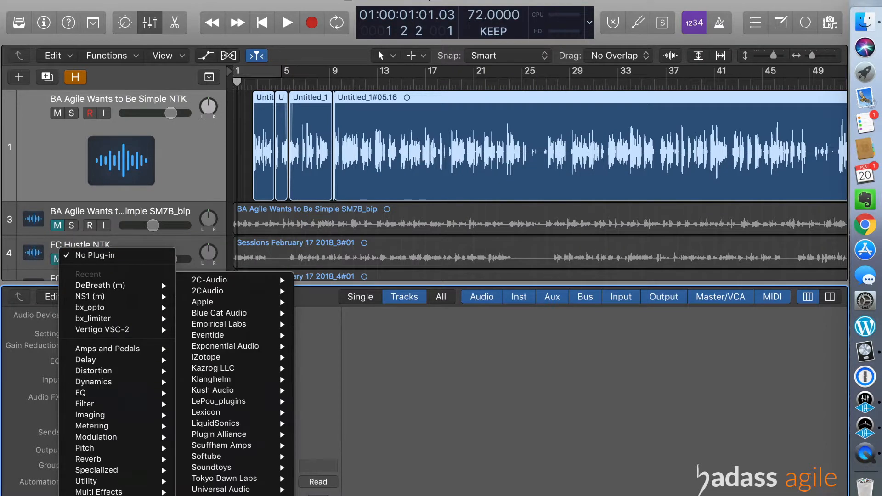
pyautogui.moveTo(220, 495)
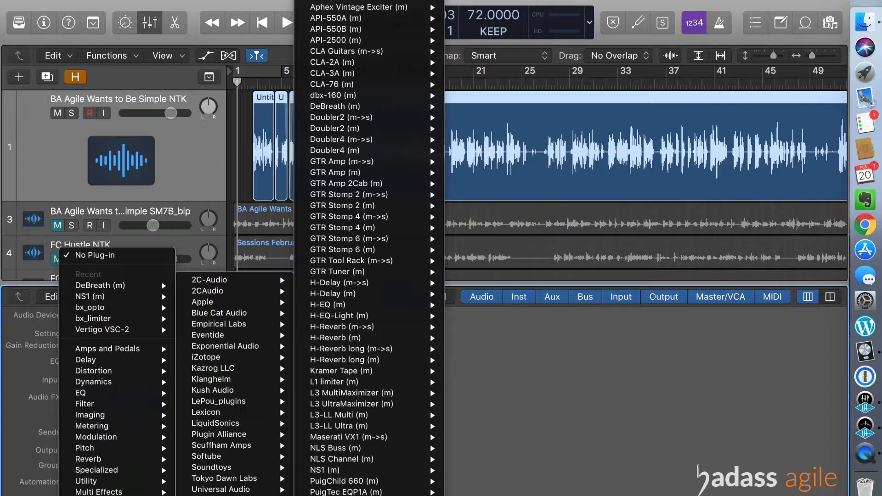
pyautogui.moveTo(371, 470)
pyautogui.click(478, 471)
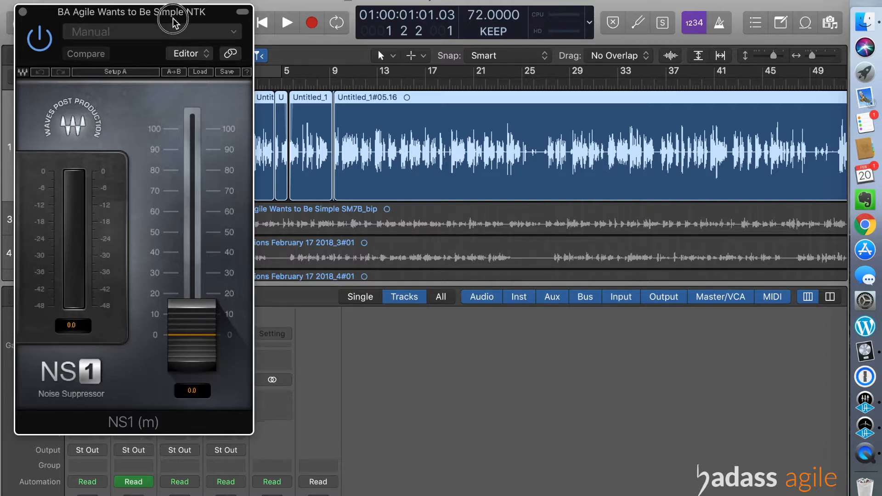
pyautogui.moveTo(173, 21); pyautogui.dragTo(176, 67)
# - Play the silent passage in Untitled_1#05.16 from bar 90 to listen to the background noise
pyautogui.hscroll(15, 490, 175)
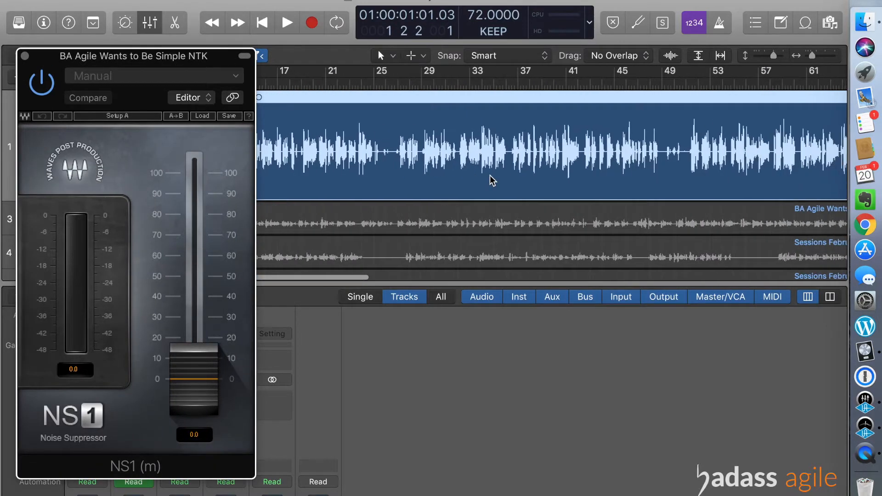
pyautogui.hscroll(8, 490, 175)
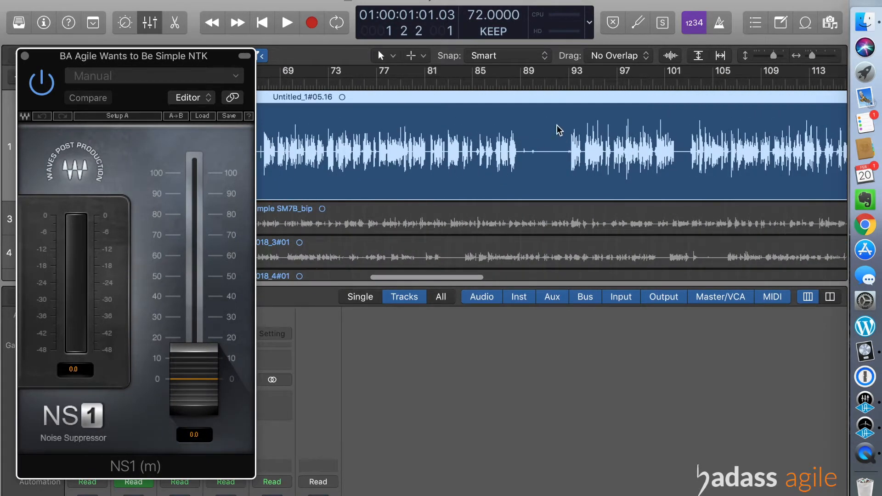
pyautogui.click(531, 86)
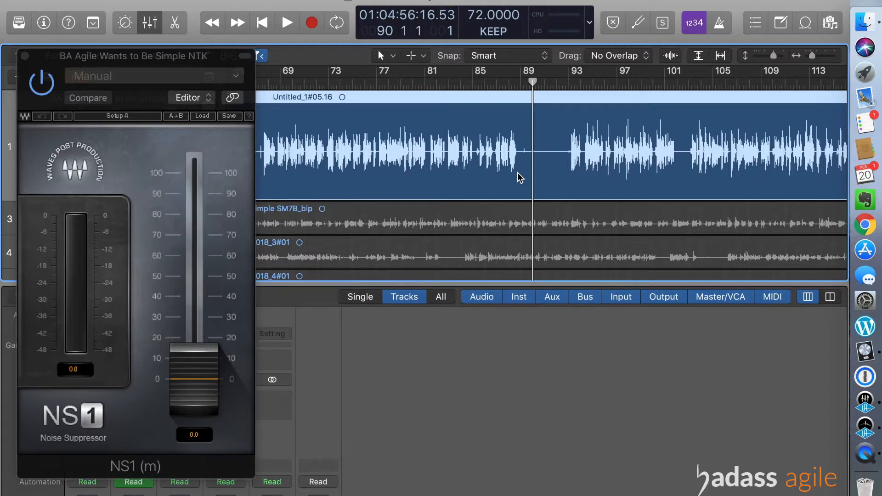
pyautogui.press('space')
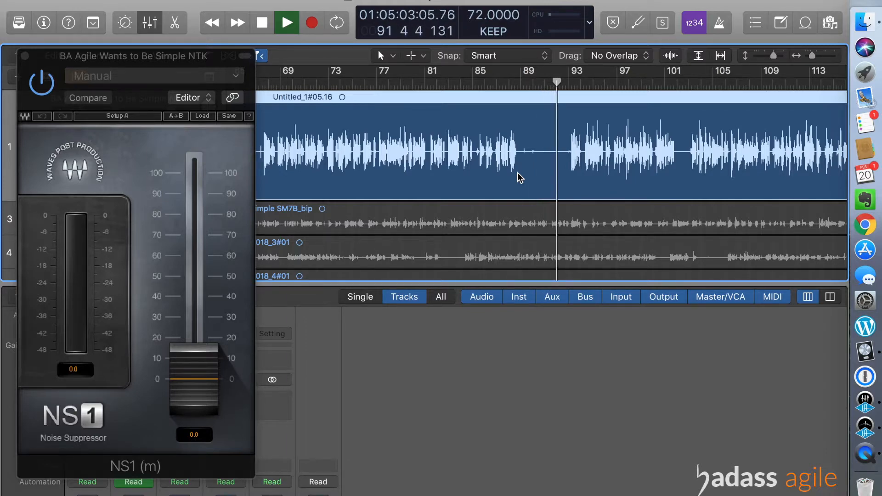
pyautogui.press('space')
# - Set a playback cycle over the silent passage from about bar 90 beat 2 to bar 92 beat 3
pyautogui.click(538, 84)
pyautogui.moveTo(538, 84); pyautogui.dragTo(565, 76)
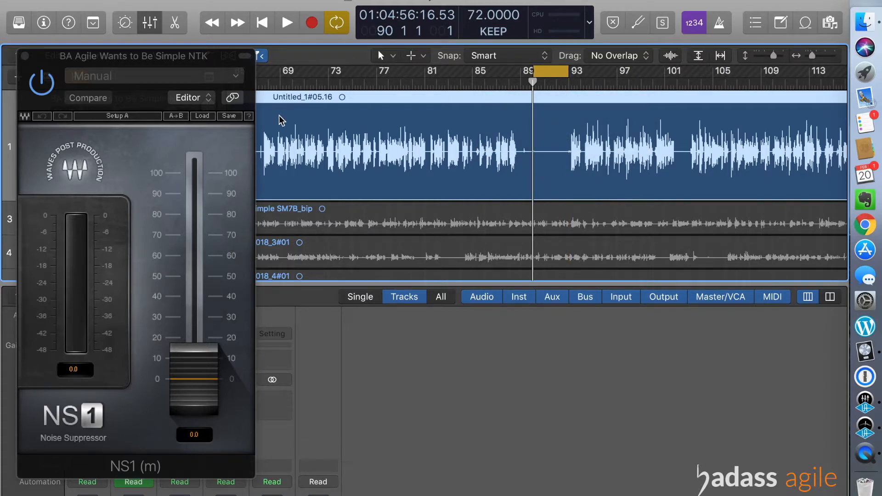
pyautogui.press('space')
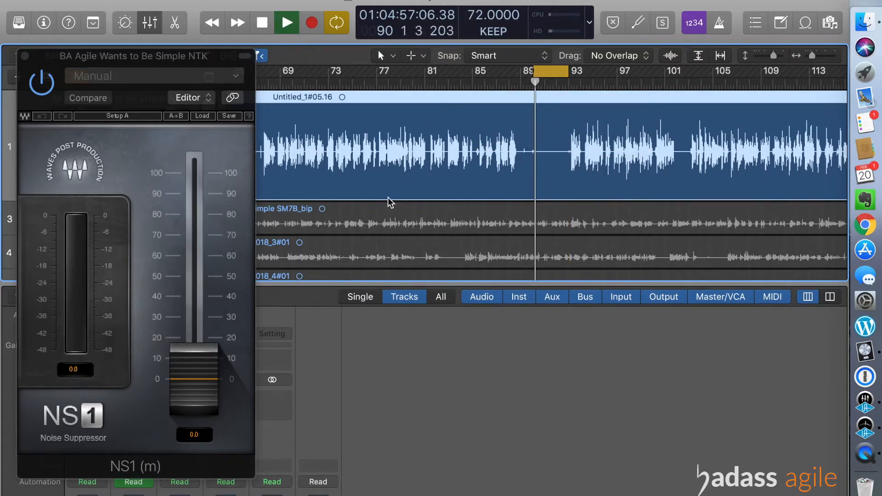
pyautogui.scroll(5, 545, 95)
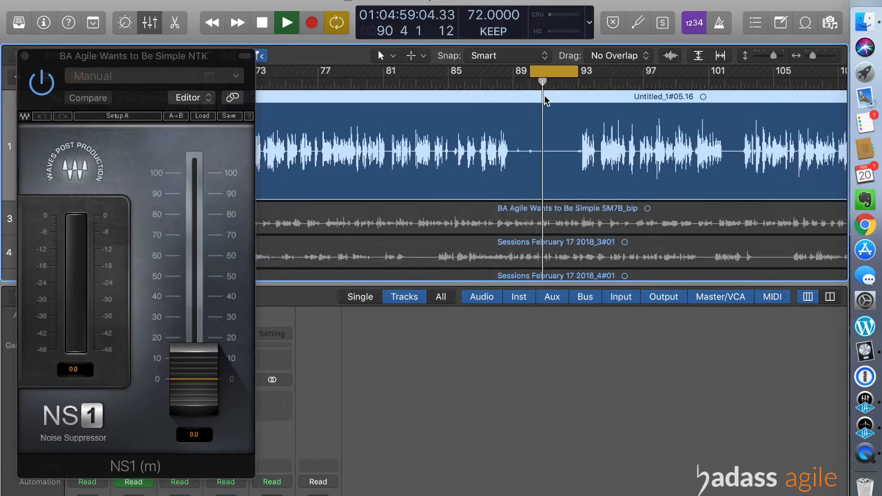
pyautogui.moveTo(495, 72); pyautogui.dragTo(529, 72)
pyautogui.moveTo(673, 72); pyautogui.dragTo(656, 75)
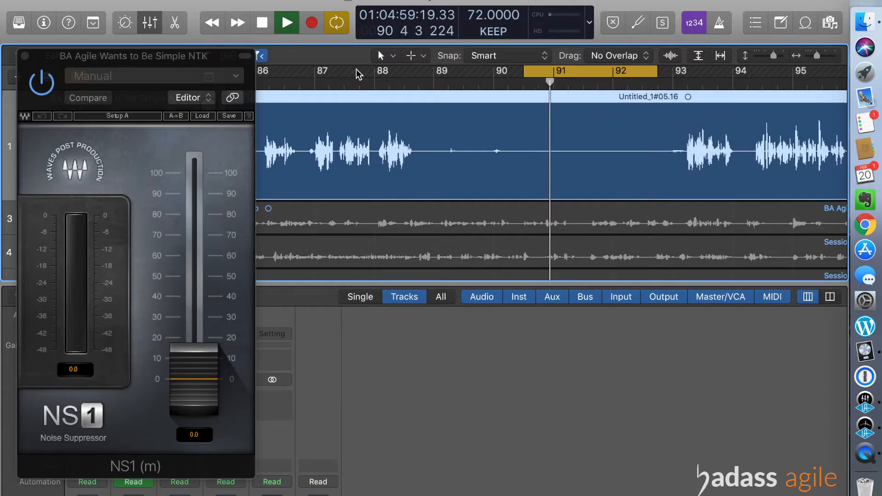
# - Set the NS1 noise suppression fader to 17.1 and play the cycled silent passage to check the reduction
pyautogui.press('space')
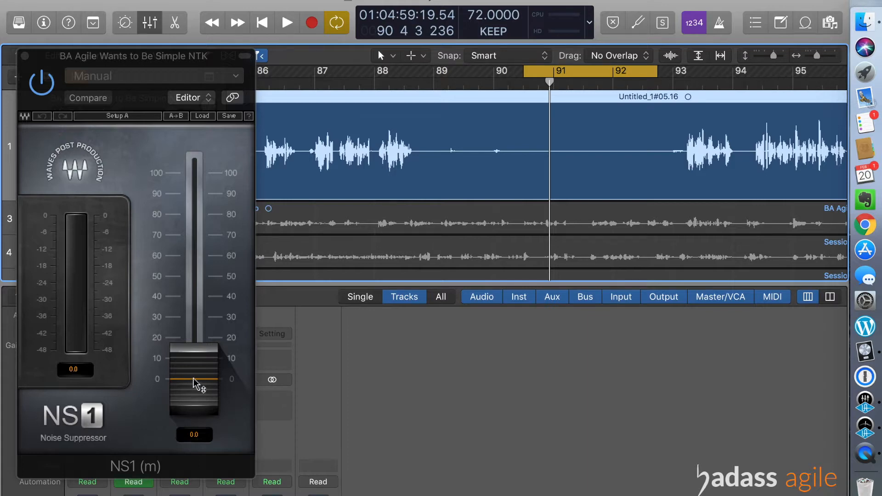
pyautogui.moveTo(194, 383); pyautogui.dragTo(195, 345)
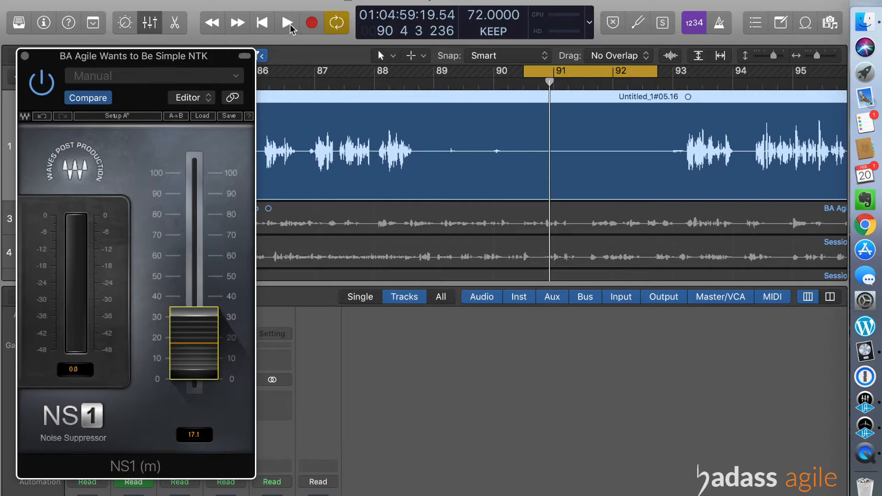
pyautogui.click(287, 24)
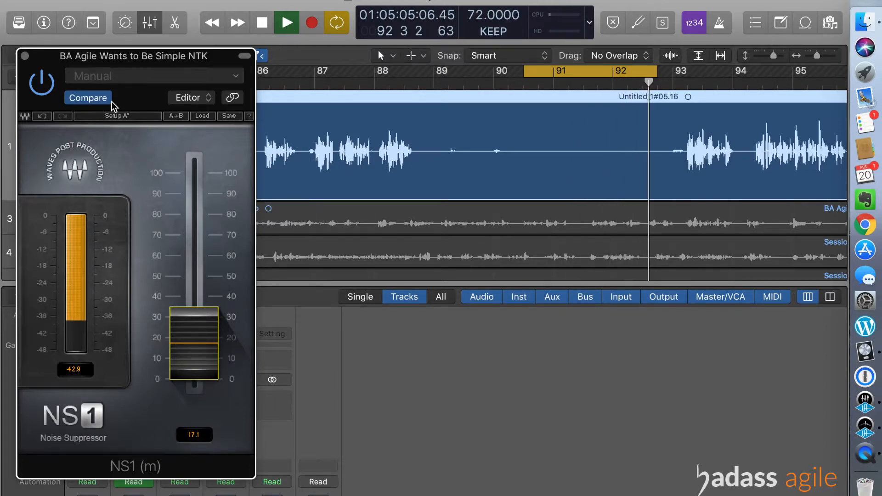
# - Compare the cycled silent passage with NS1 bypassed and active, first as set and again with the fader raised to 44.8
pyautogui.click(42, 83)
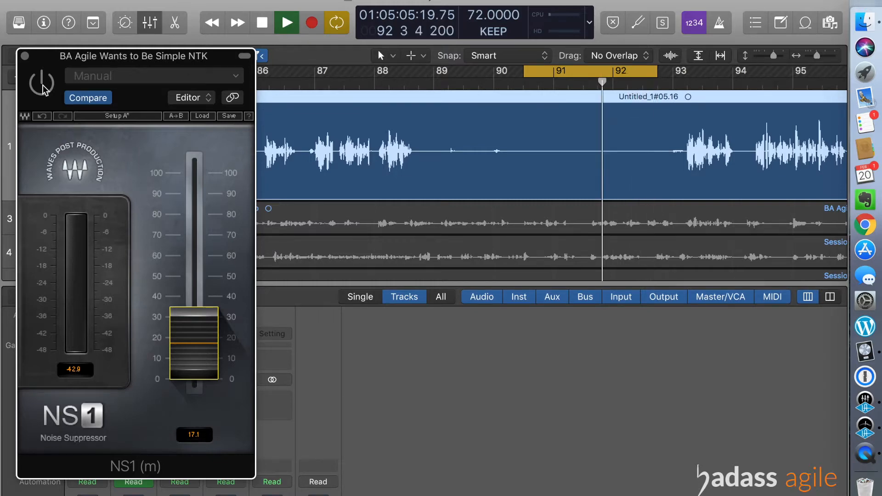
pyautogui.click(42, 82)
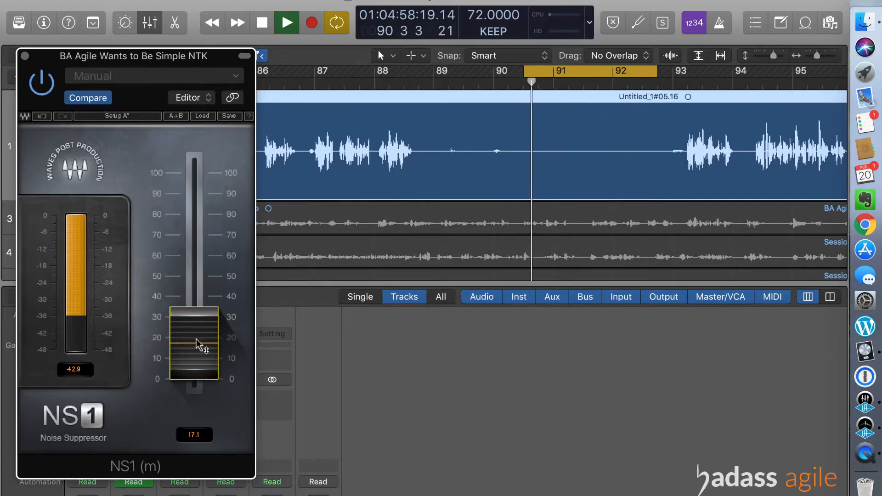
pyautogui.moveTo(197, 341); pyautogui.dragTo(196, 287)
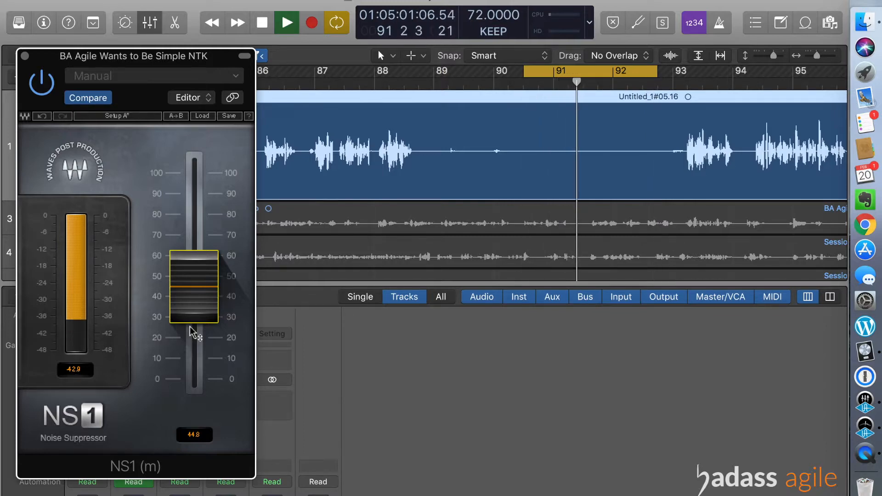
pyautogui.click(44, 87)
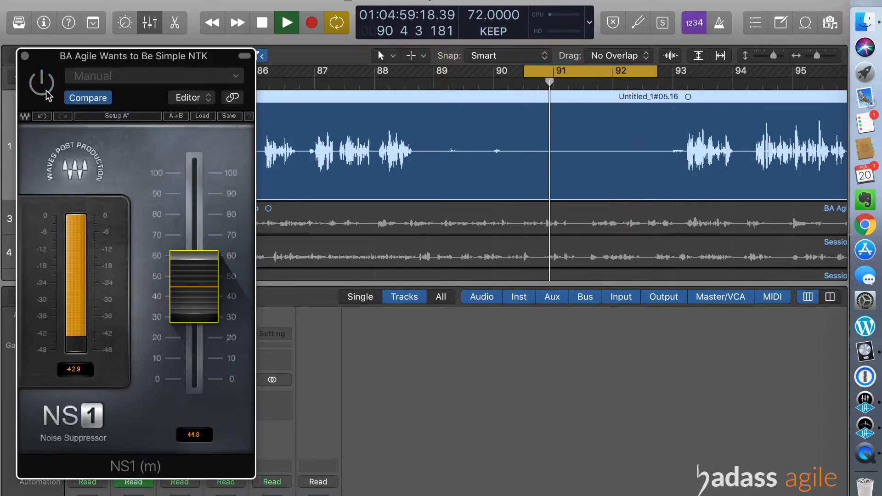
pyautogui.click(47, 92)
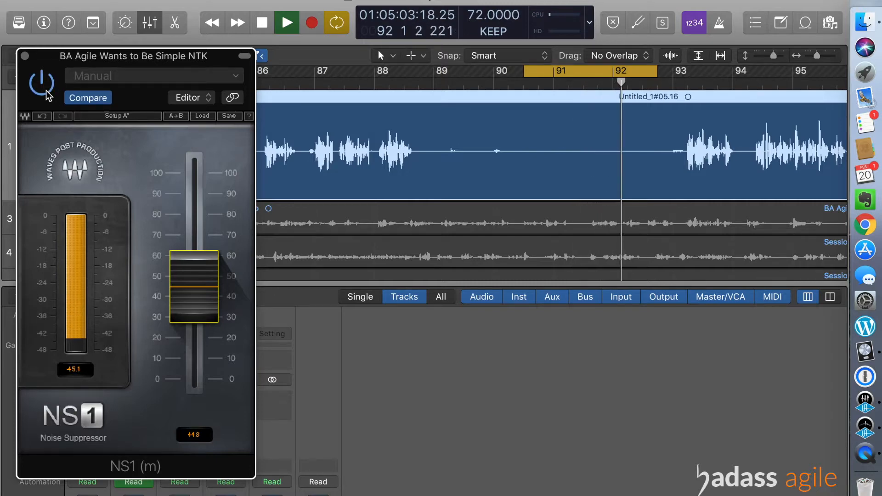
# - Lower the NS1 fader to 16.9, stop playback and turn off the cycle
pyautogui.moveTo(187, 292); pyautogui.dragTo(187, 349)
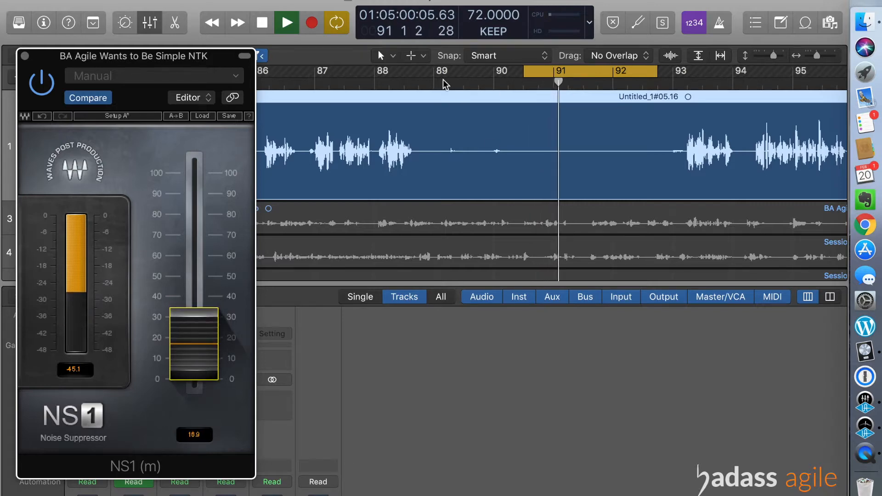
pyautogui.press('space')
pyautogui.click(337, 23)
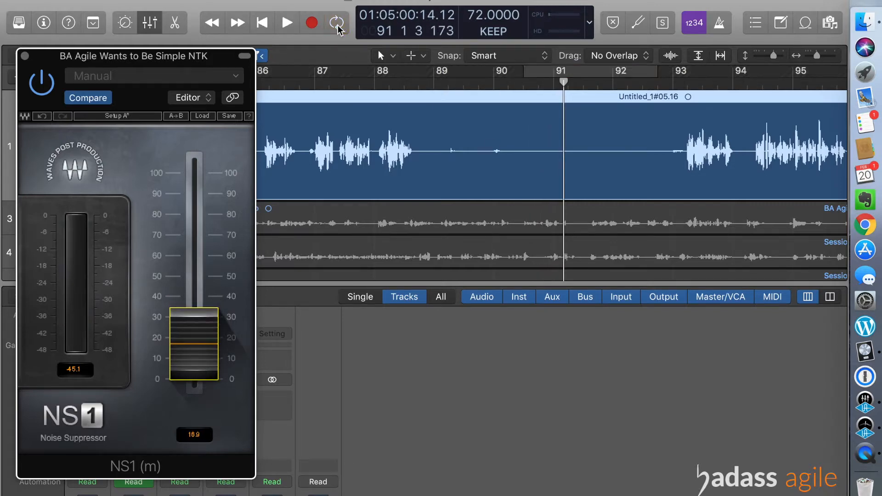
# - Bypass NS1 and play the speech from about bar 94 beat 3 to hear it unprocessed
pyautogui.hscroll(10, 538, 126)
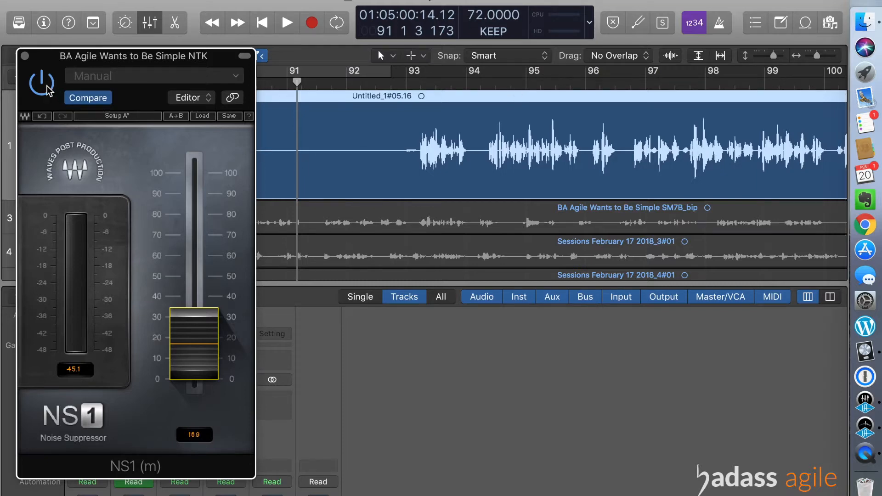
pyautogui.click(512, 77)
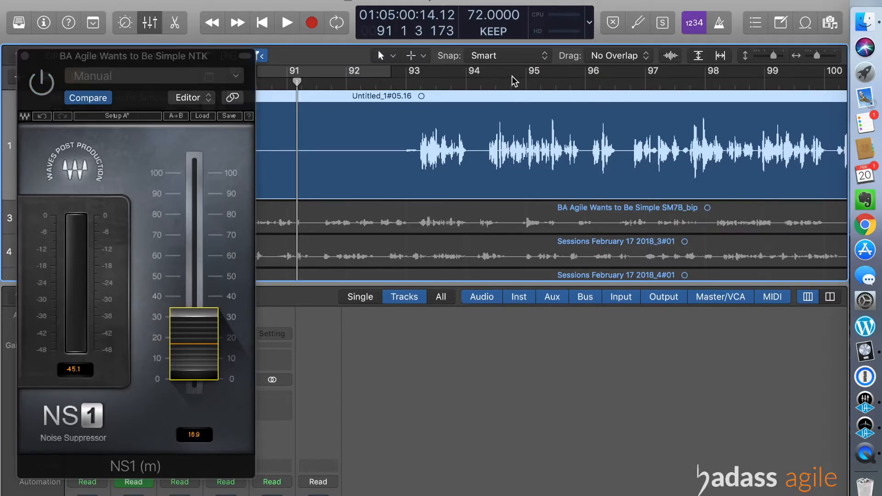
pyautogui.click(513, 87)
pyautogui.press('space')
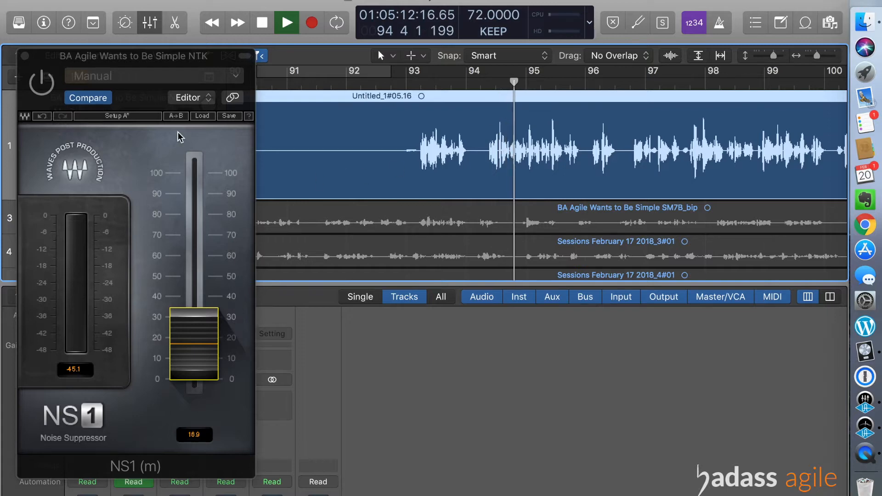
pyautogui.press('space')
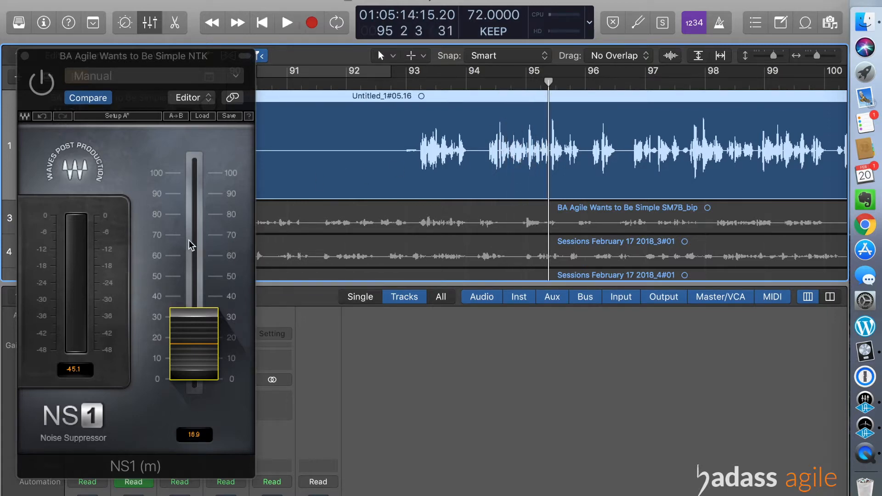
# - Continue playing the speech from bar 95 to bar 99, alternating NS1 between active and bypassed to compare the voice
pyautogui.click(43, 91)
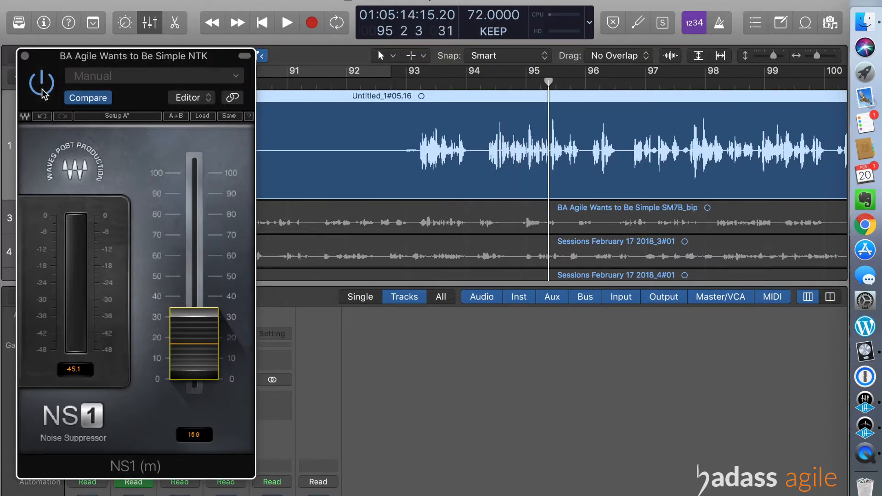
pyautogui.press('space')
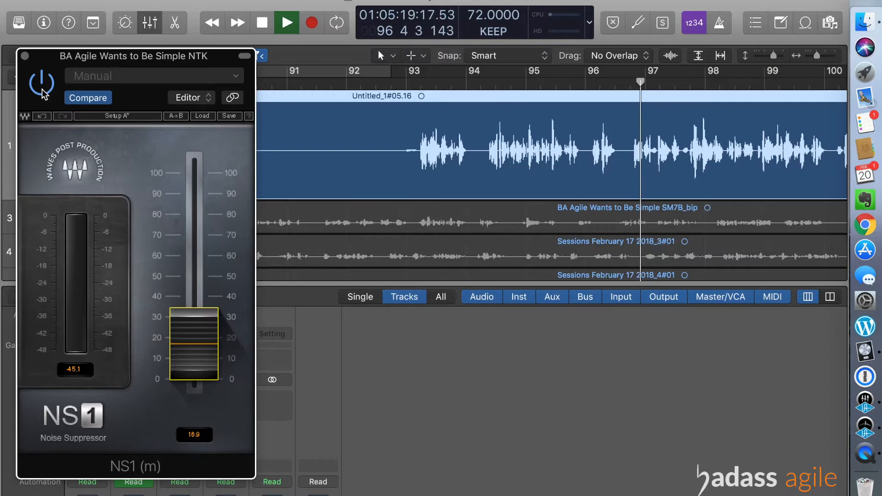
pyautogui.click(42, 92)
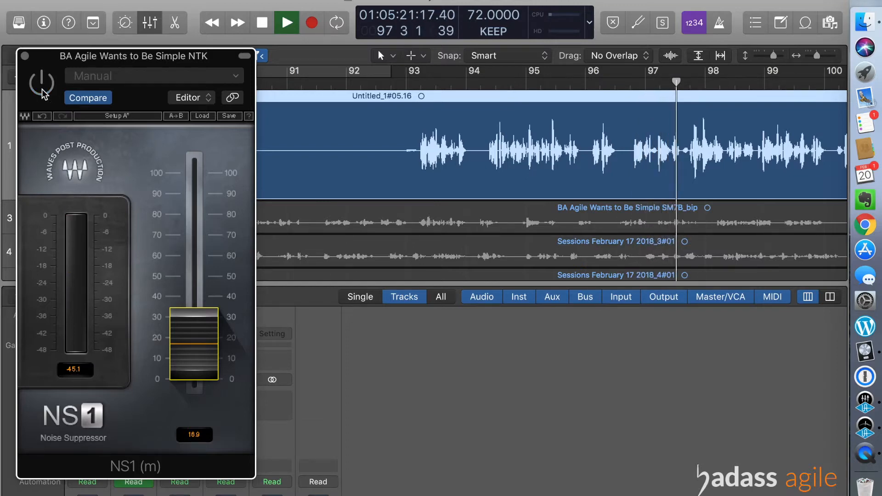
pyautogui.press('space')
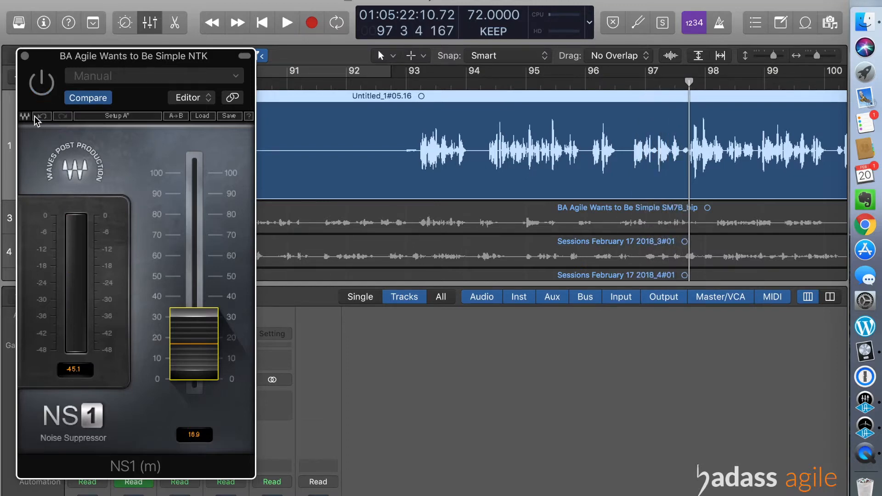
pyautogui.press('space')
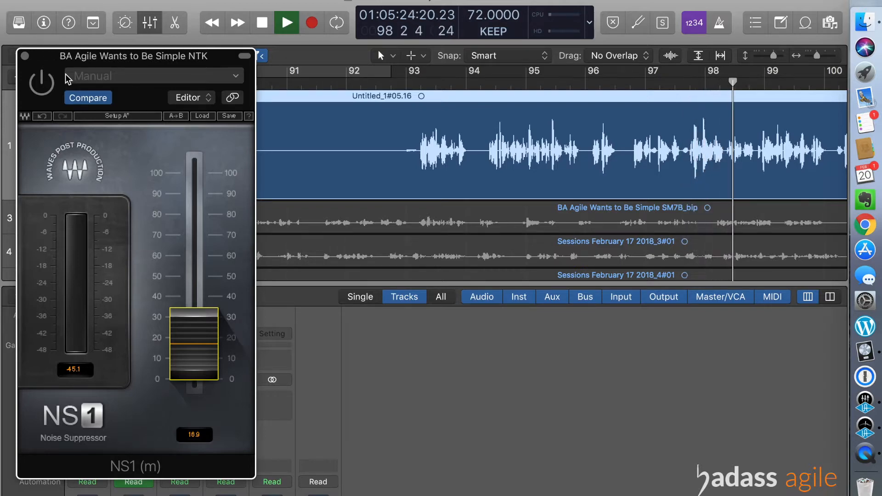
pyautogui.press('space')
pyautogui.click(49, 94)
pyautogui.press('space')
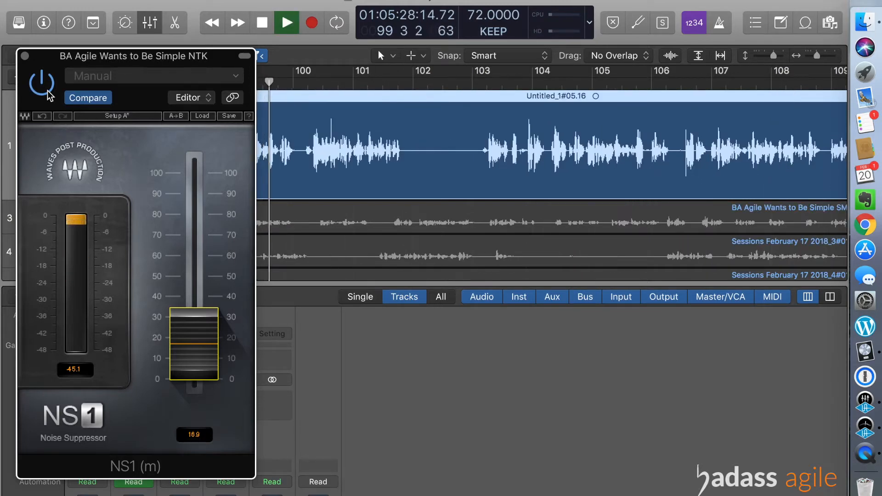
pyautogui.press('space')
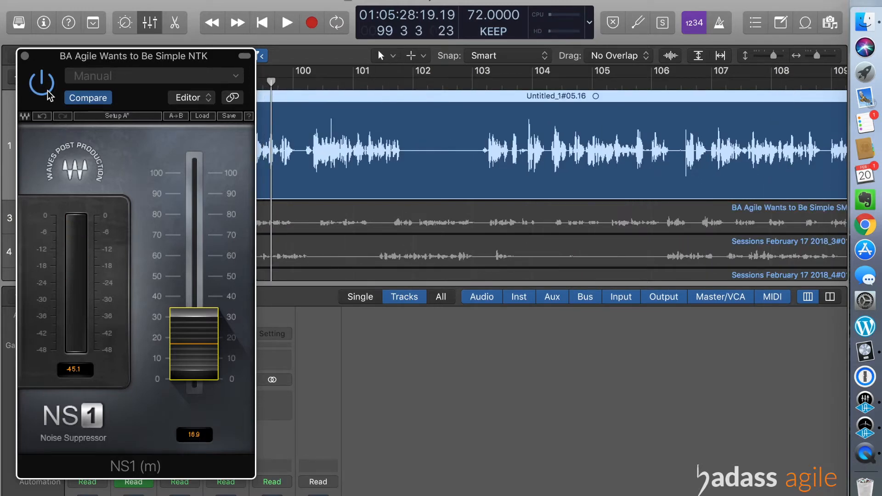
# - Play the pause from about bar 102 into the following speech, switching NS1 off and on to compare the background noise
pyautogui.click(414, 83)
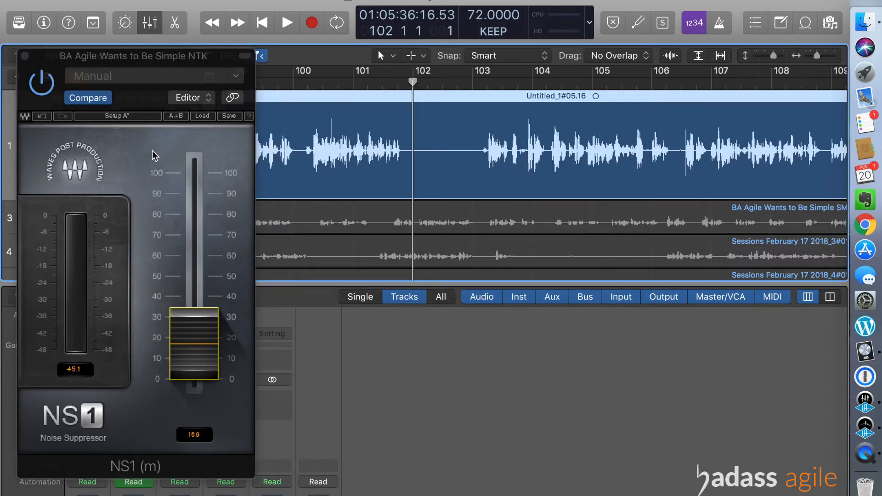
pyautogui.press('space')
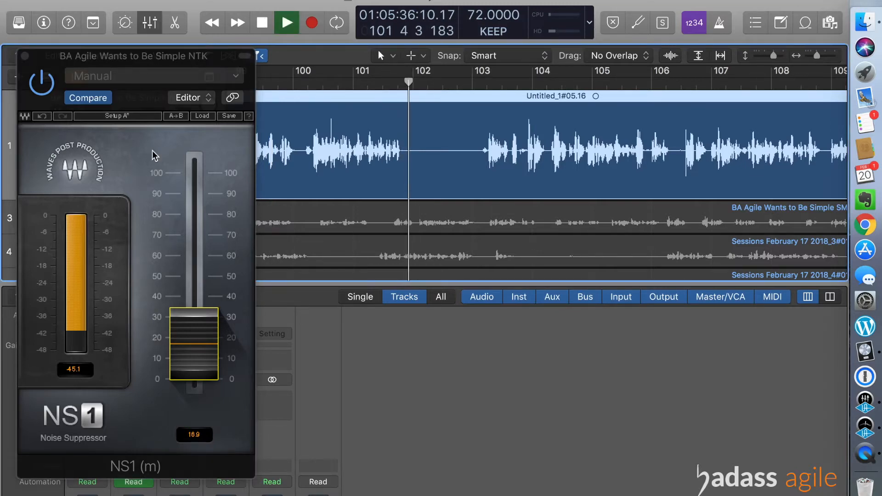
pyautogui.click(42, 91)
pyautogui.click(42, 91)
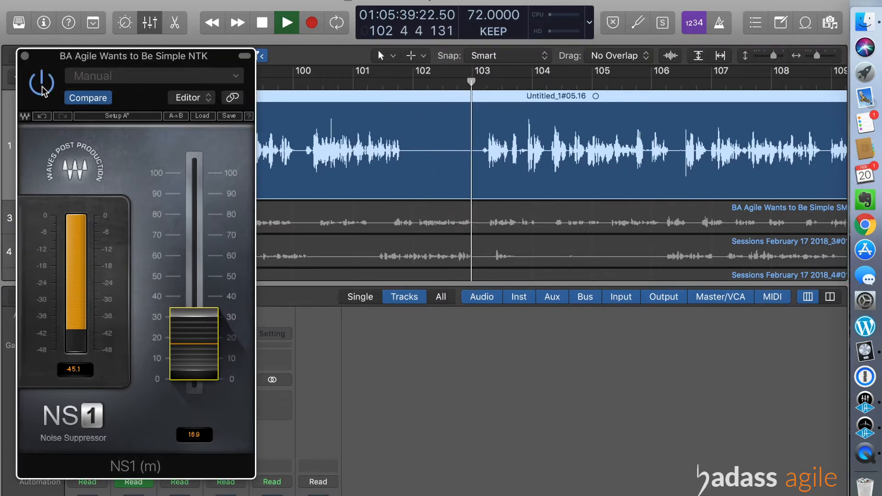
pyautogui.click(412, 88)
pyautogui.press('space')
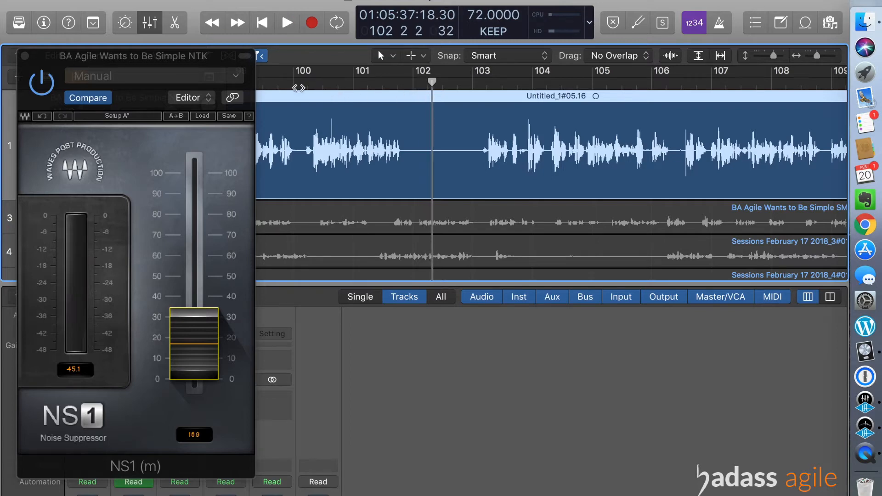
pyautogui.press('space')
pyautogui.click(42, 85)
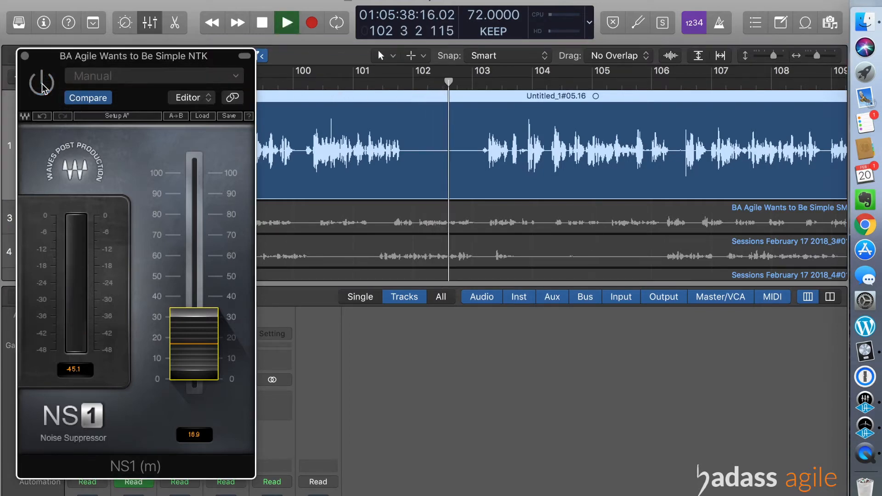
pyautogui.click(41, 85)
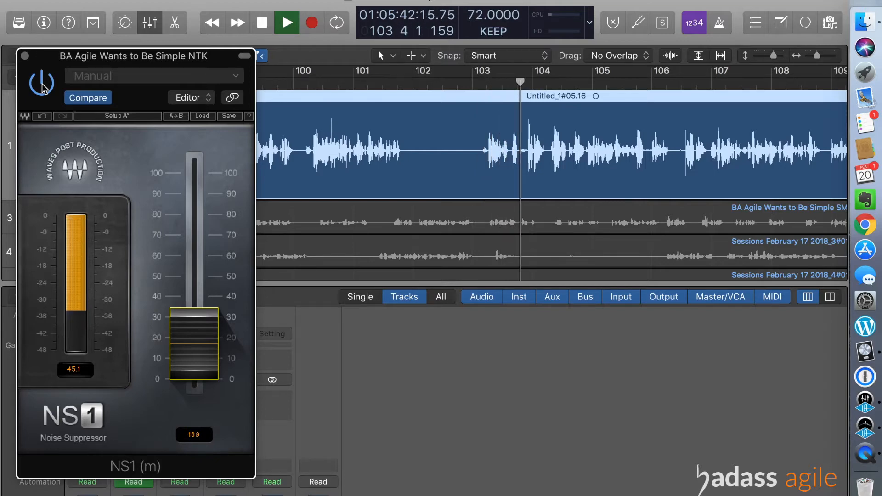
pyautogui.click(265, 28)
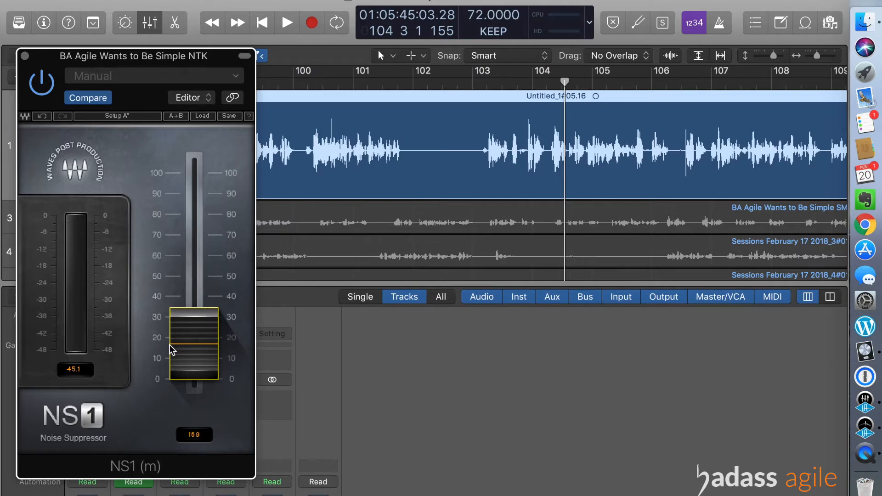
# - Raise the NS1 fader to 88.6 and play the speech from about bar 104 with NS1 active and bypassed
pyautogui.moveTo(189, 362); pyautogui.dragTo(189, 215)
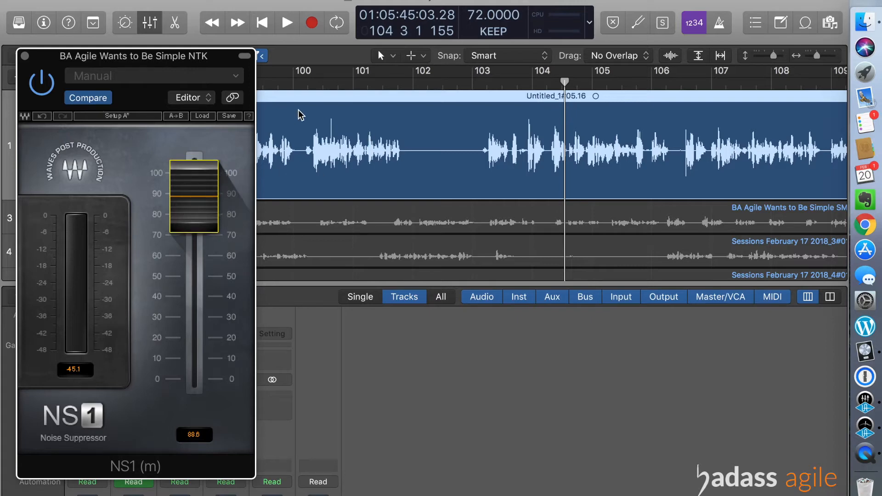
pyautogui.click(287, 22)
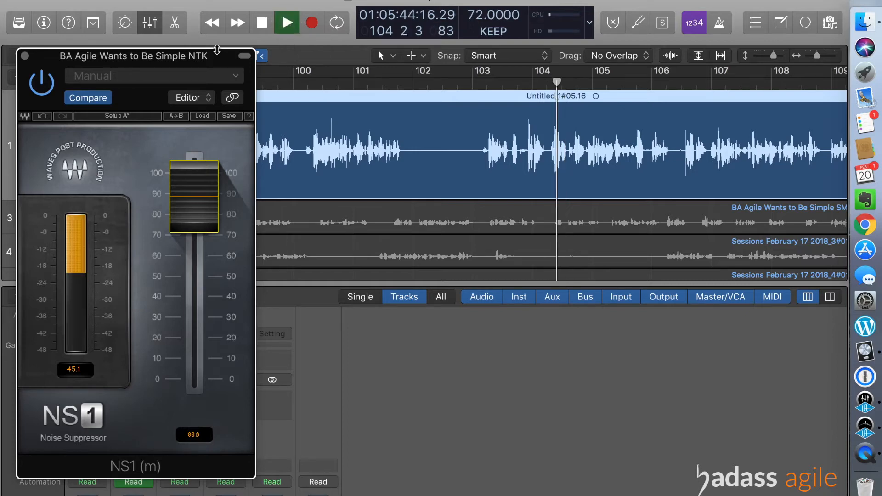
pyautogui.press('space')
pyautogui.click(44, 82)
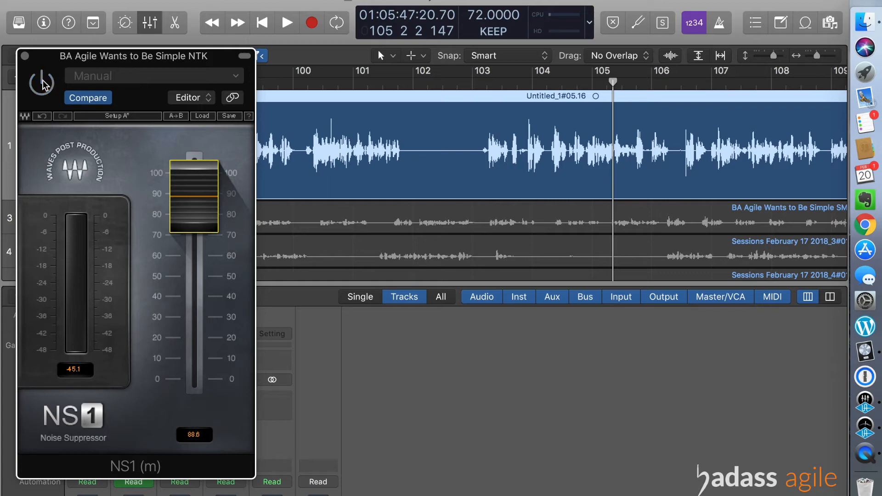
pyautogui.press('space')
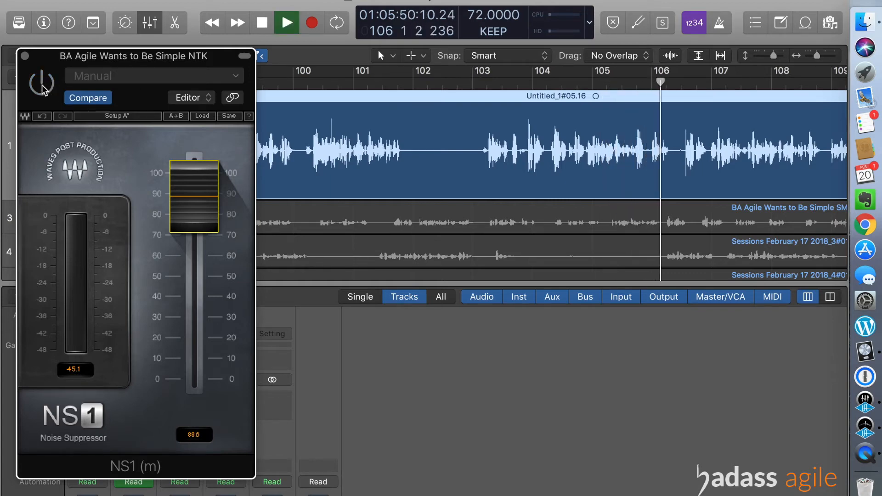
pyautogui.press('space')
pyautogui.click(43, 82)
pyautogui.press('space')
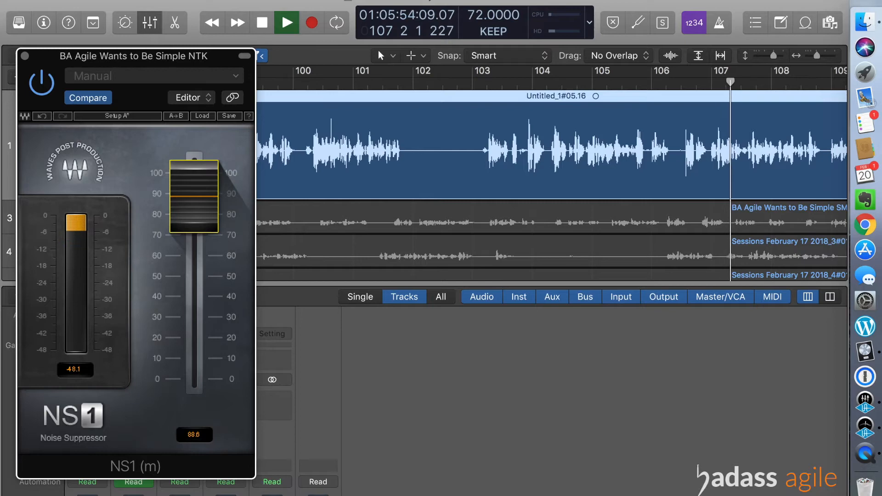
# - Raise the NS1 fader to 100.0 during playback, and bypass NS1 to compare the speech around bar 108
pyautogui.moveTo(175, 180); pyautogui.dragTo(172, 157)
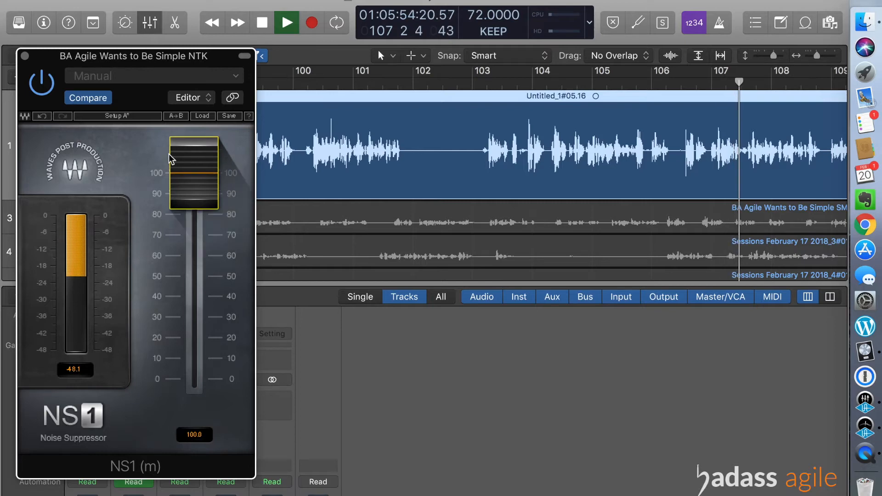
pyautogui.press('space')
pyautogui.click(42, 83)
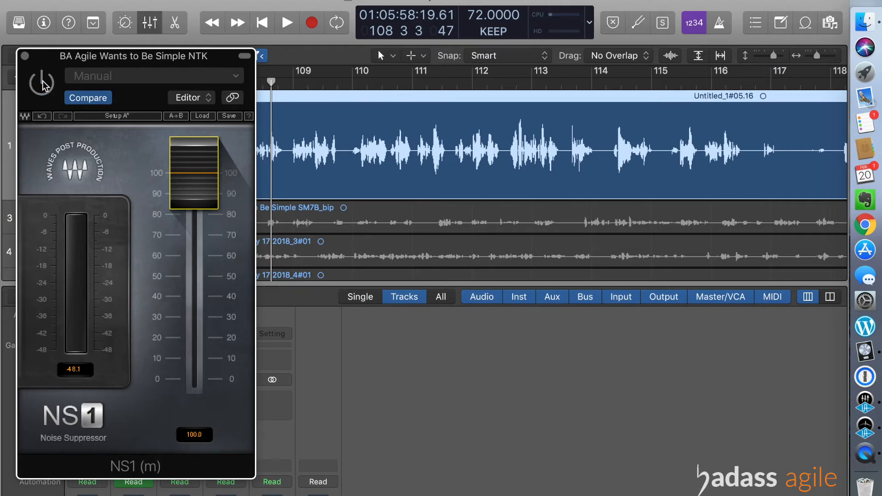
pyautogui.press('space')
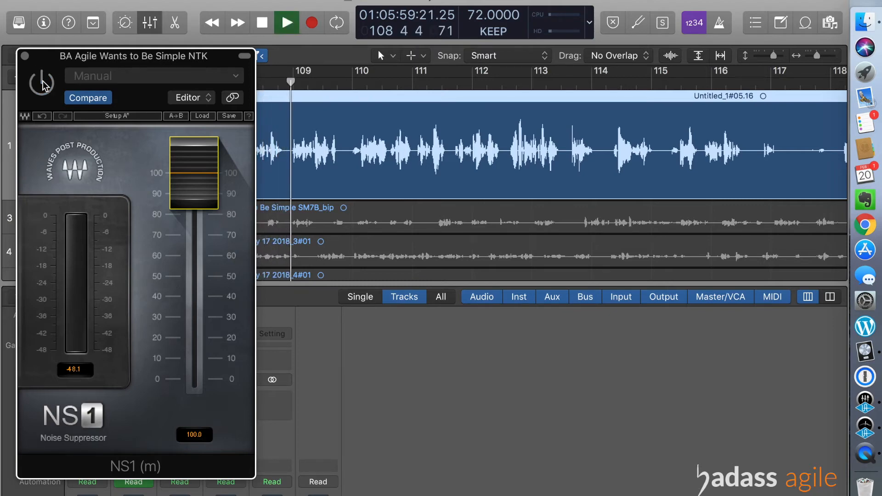
pyautogui.press('space')
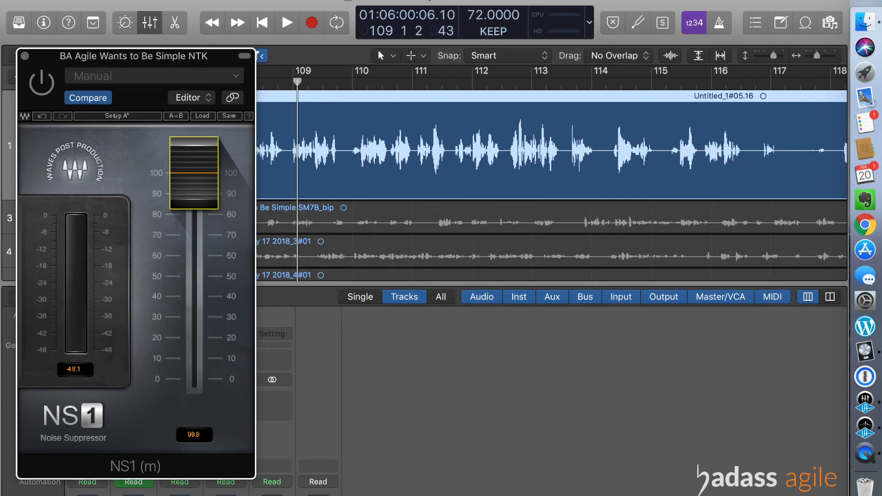
# - Set the NS1 fader to 17.1, move the plug-in window clear of the track headers and close it
pyautogui.moveTo(193, 173); pyautogui.dragTo(181, 357)
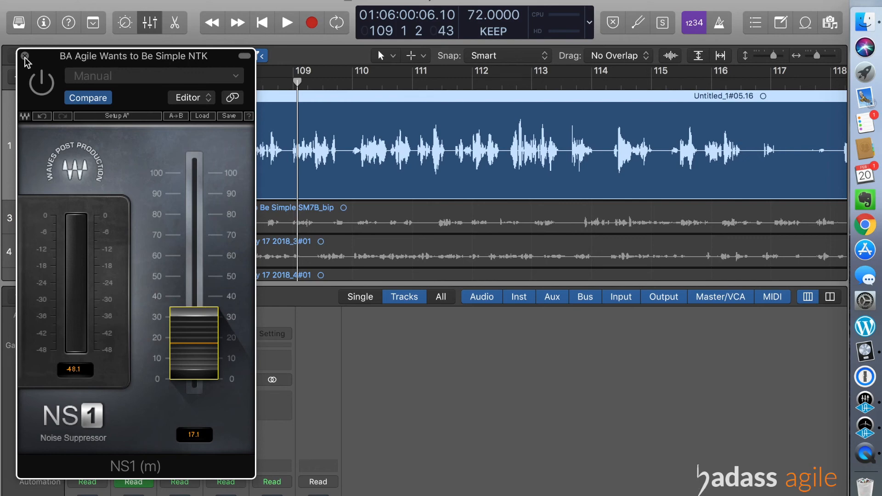
pyautogui.moveTo(73, 57); pyautogui.dragTo(420, 83)
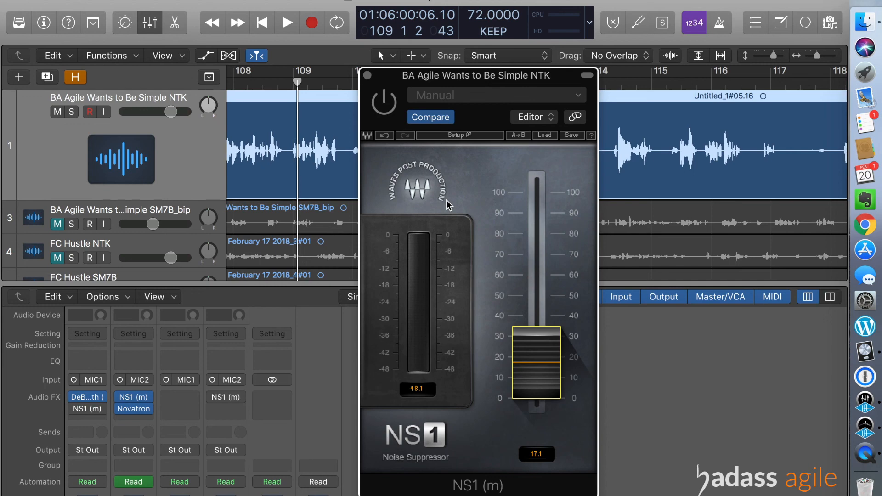
pyautogui.click(367, 75)
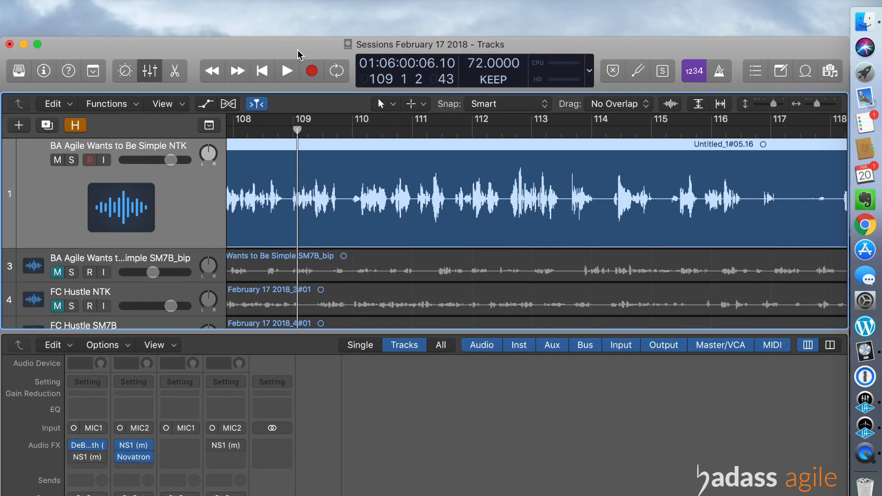